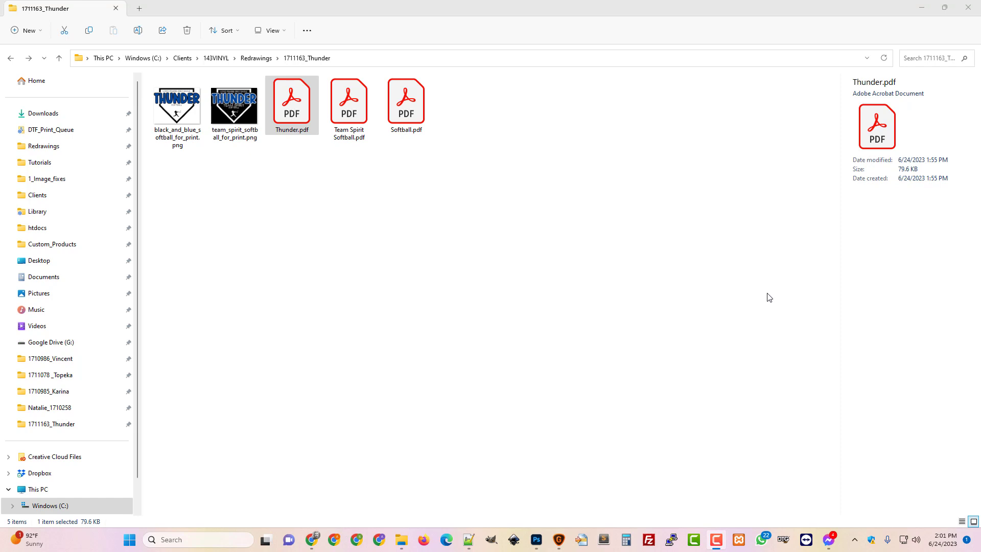
Open Team Spirit Softball.pdf from the 1711163_Thunder folder in Acrobat to see the original design
double_click(345, 119)
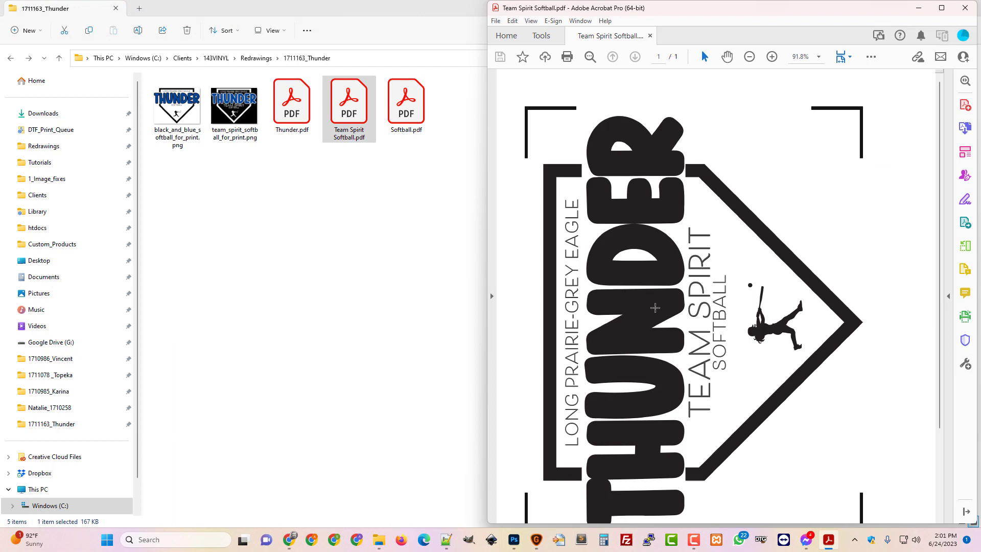
View team_spirit_softball_for_print.png maximized at 100% in Photos, then return to the Thunder folder
left_click(965, 7)
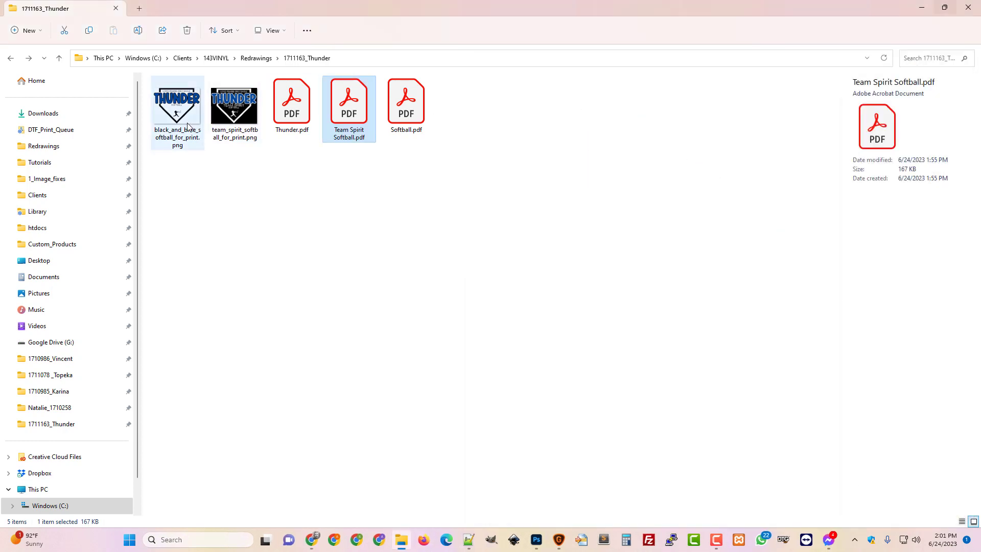
double_click(234, 108)
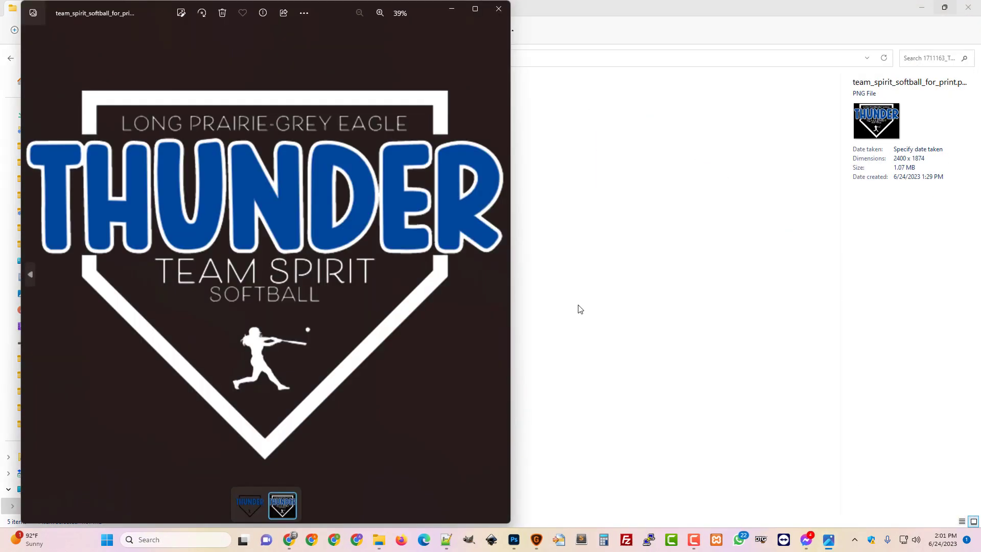
left_click_drag(334, 15, 538, 40)
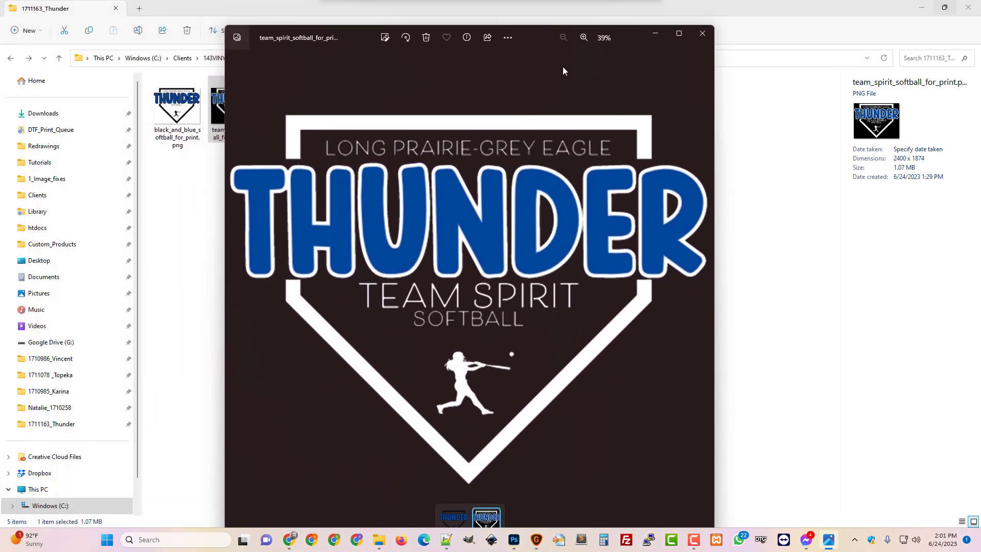
left_click(678, 34)
left_click(850, 12)
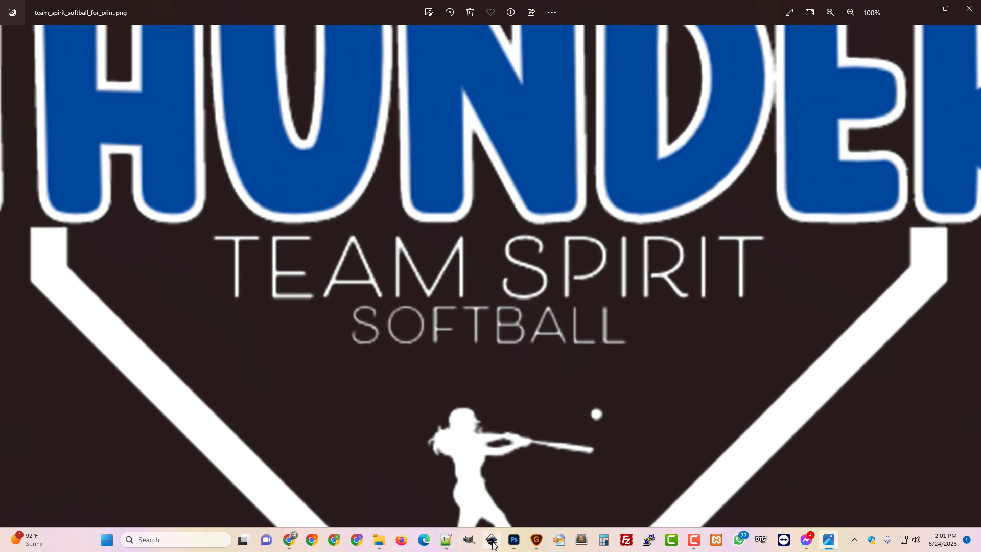
left_click(512, 541)
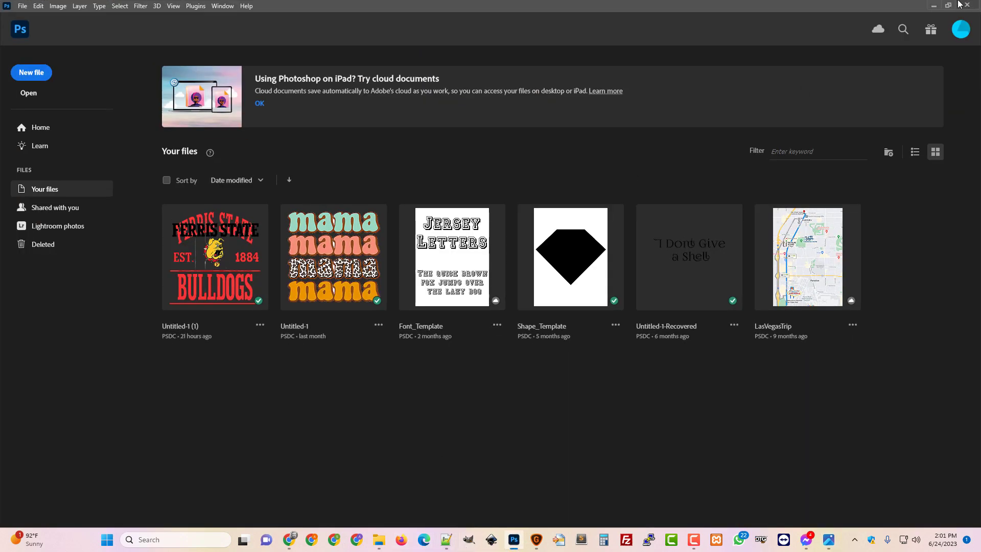
left_click(933, 5)
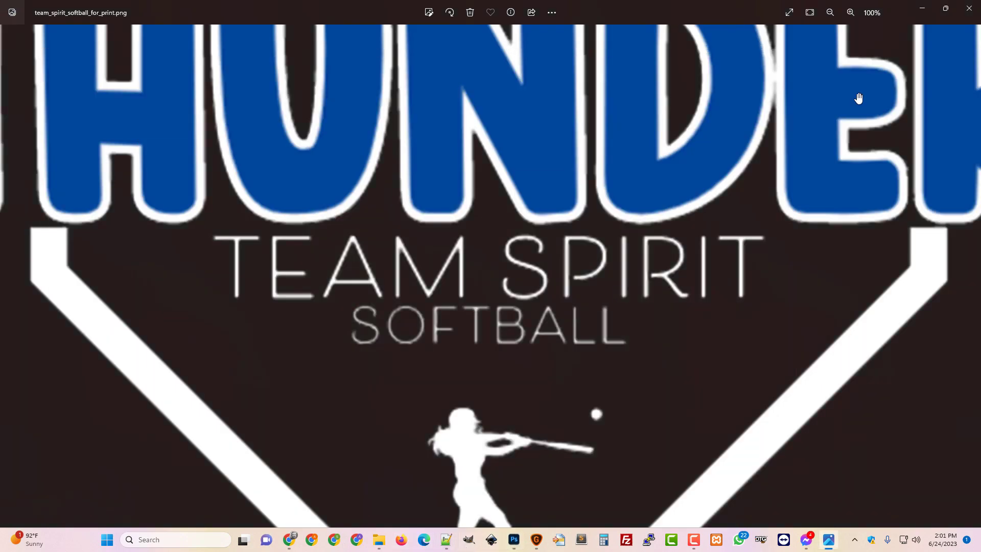
left_click(923, 8)
Open the Thunder PNG in Photoshop 2023 and check its edges at 200%, then view it at 66.7%
right_click(240, 123)
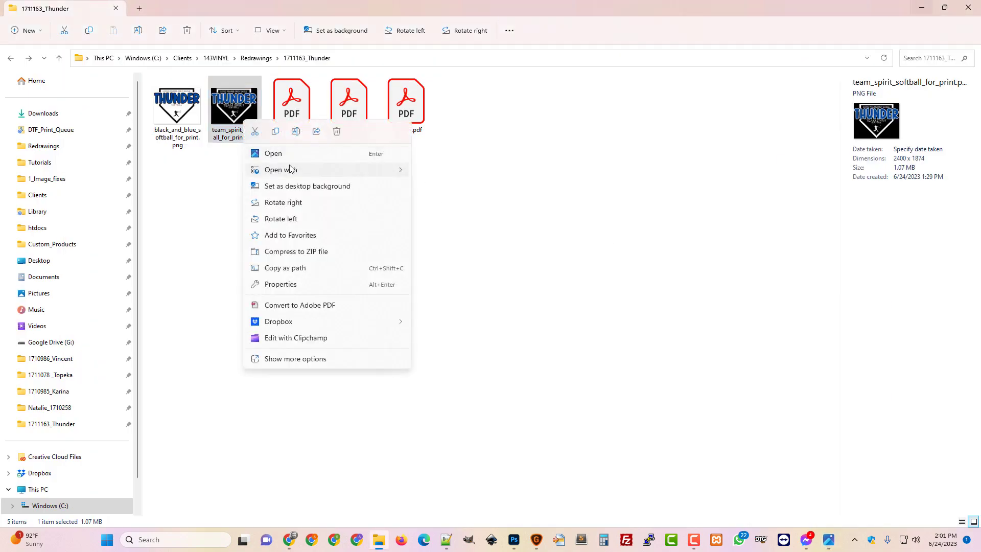
mouse_move(294, 169)
left_click(442, 188)
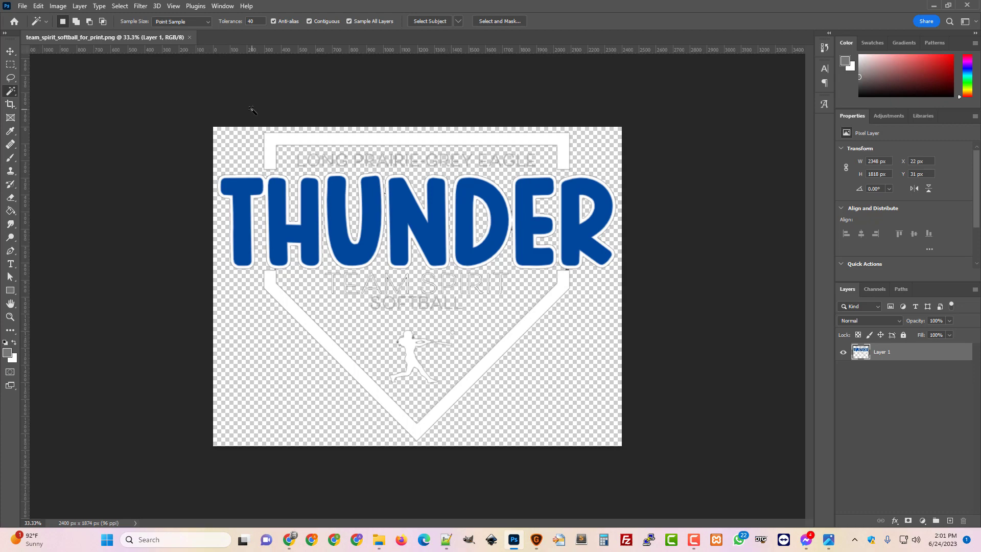
key("ctrl+plus")
key("ctrl+plus")
key("ctrl+plus")
key("ctrl+plus")
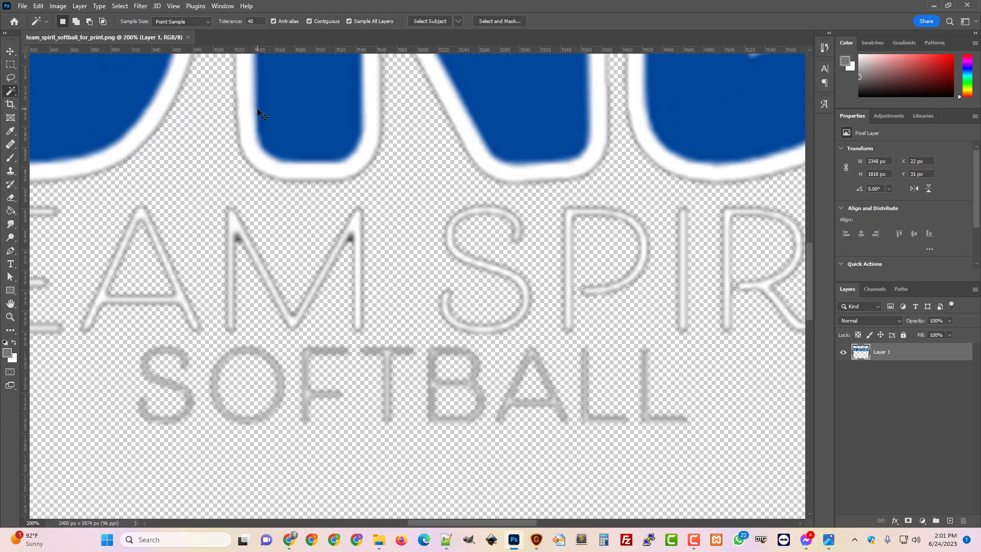
key("ctrl+minus")
key("ctrl+minus")
key("ctrl+minus")
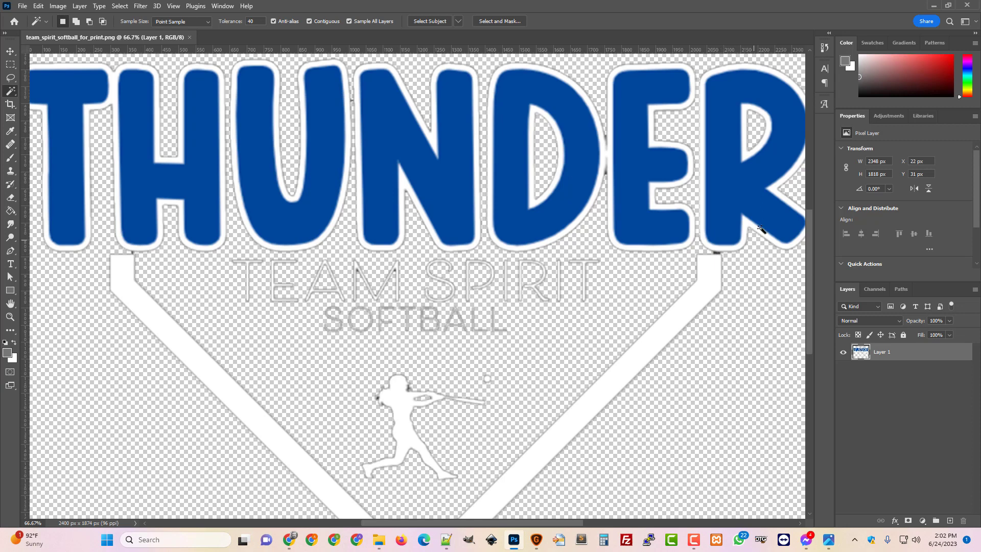
Open Team Spirit Softball.pdf in Acrobat as a reference beside the Photoshop PNG
left_click(933, 5)
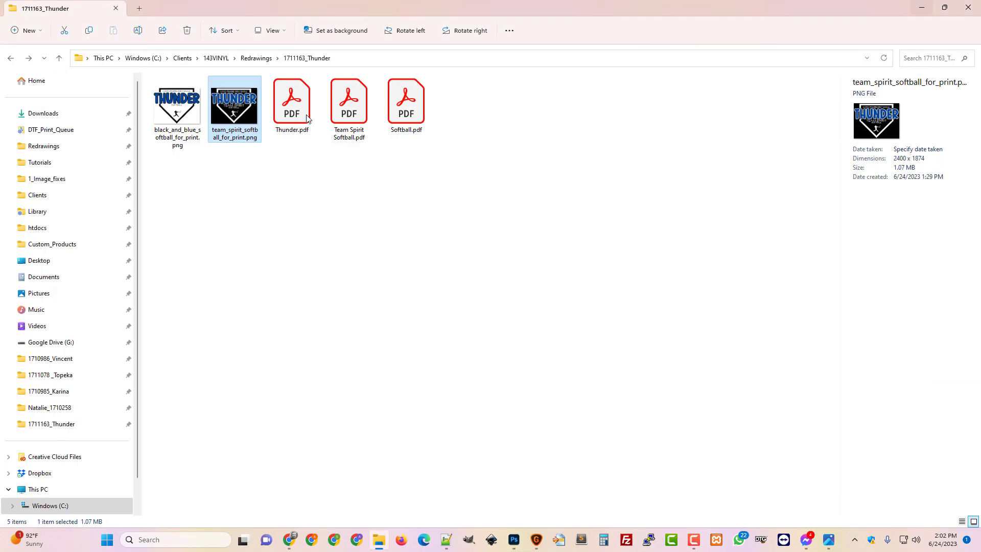
double_click(351, 133)
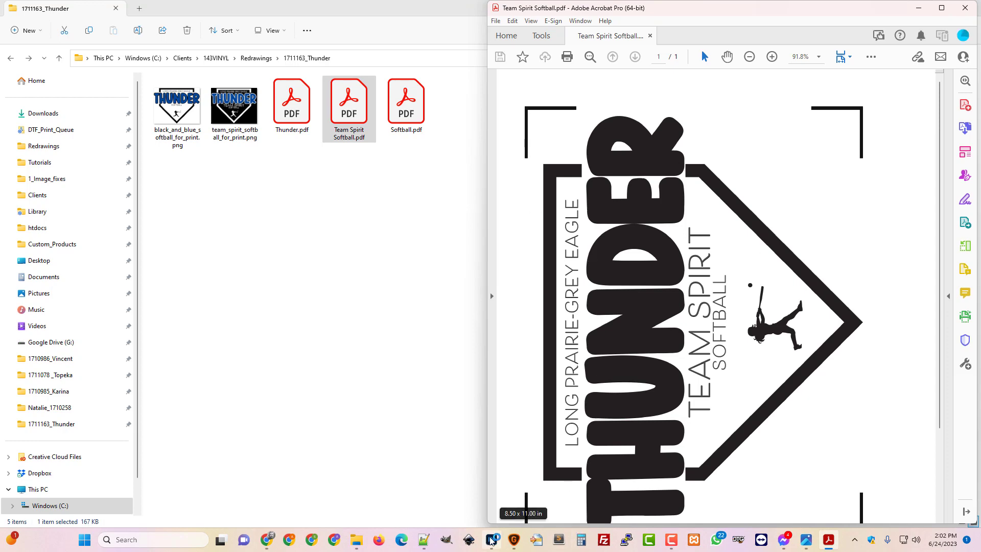
left_click(483, 485)
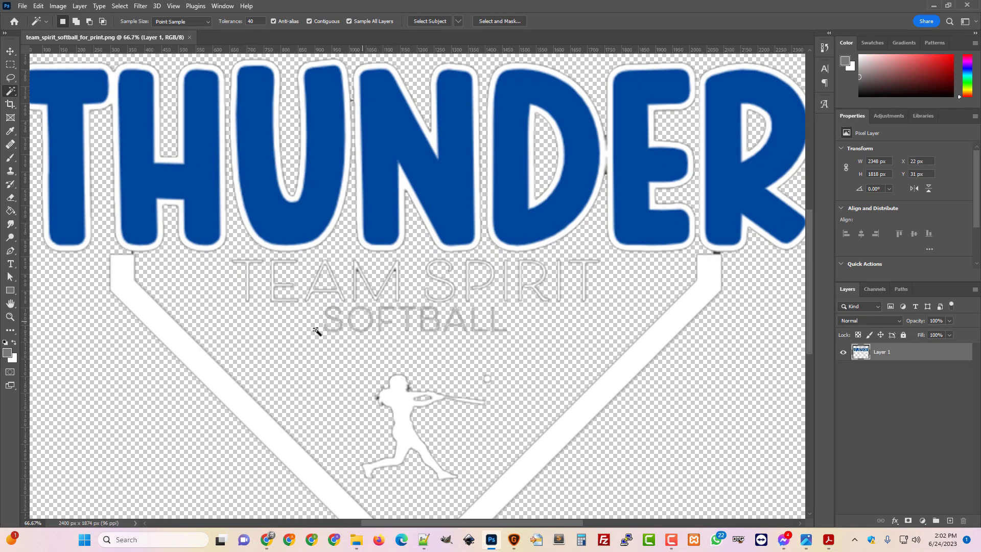
Select the white home-plate V outline with the Magic Wand, then pick the PDF in the folder
left_click(175, 329)
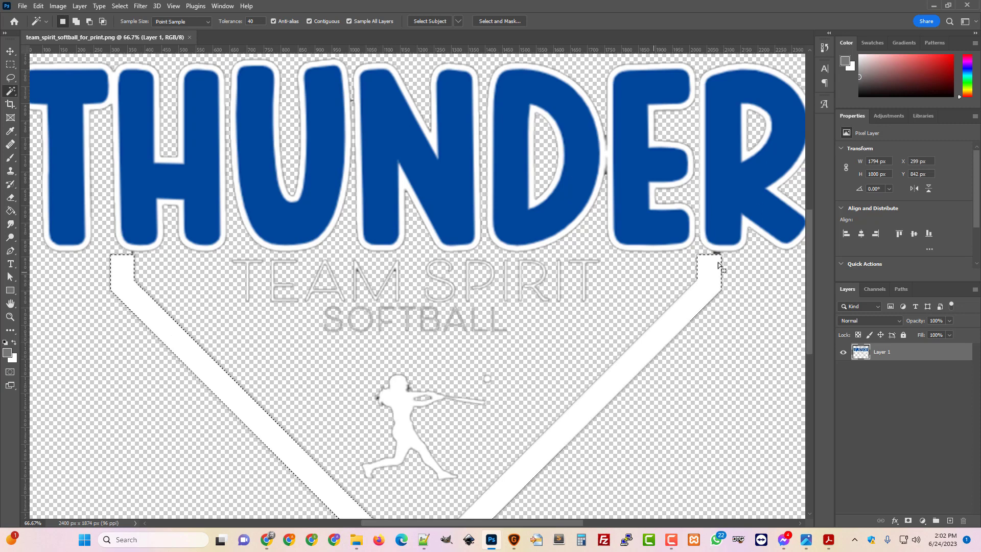
scroll(606, 400, "down", 3)
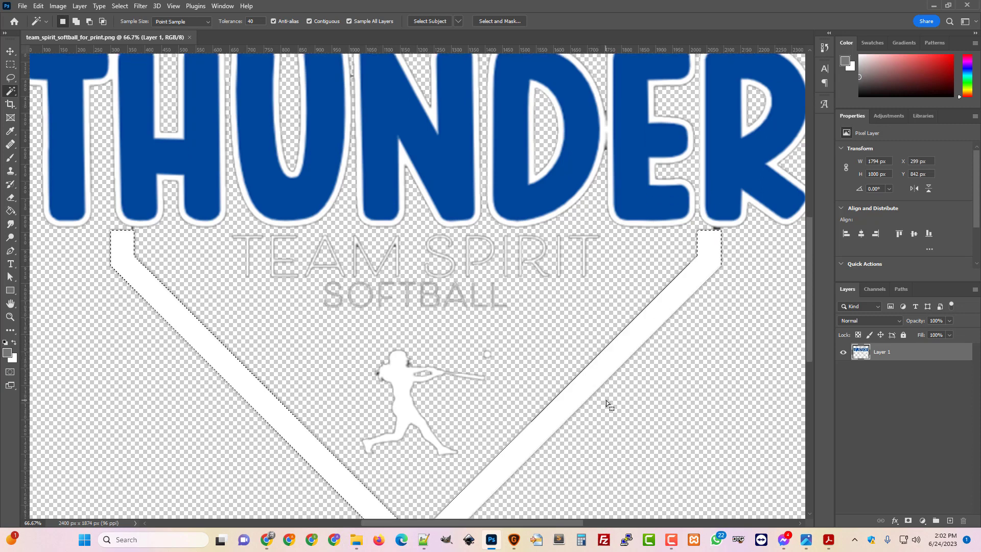
scroll(606, 400, "down", 2)
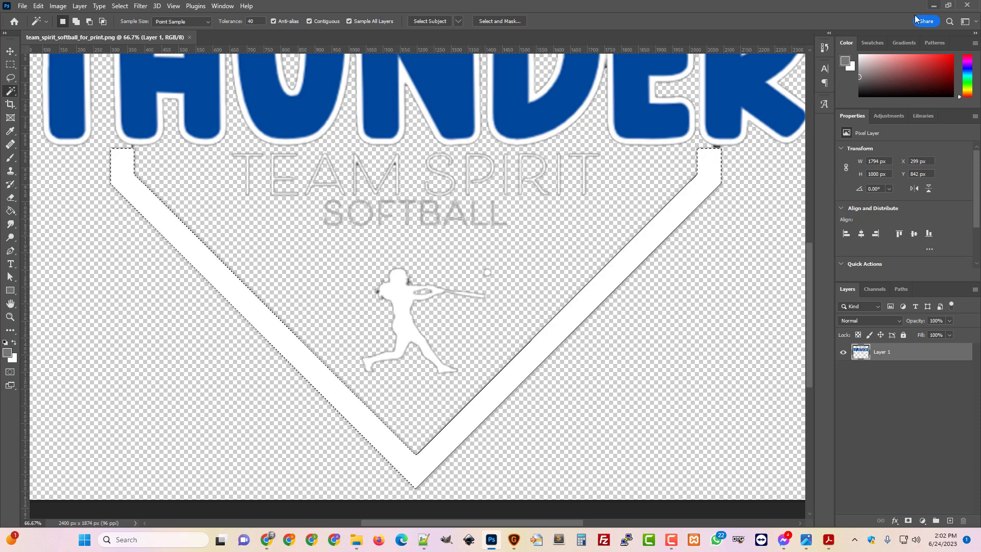
left_click(933, 5)
left_click(347, 125)
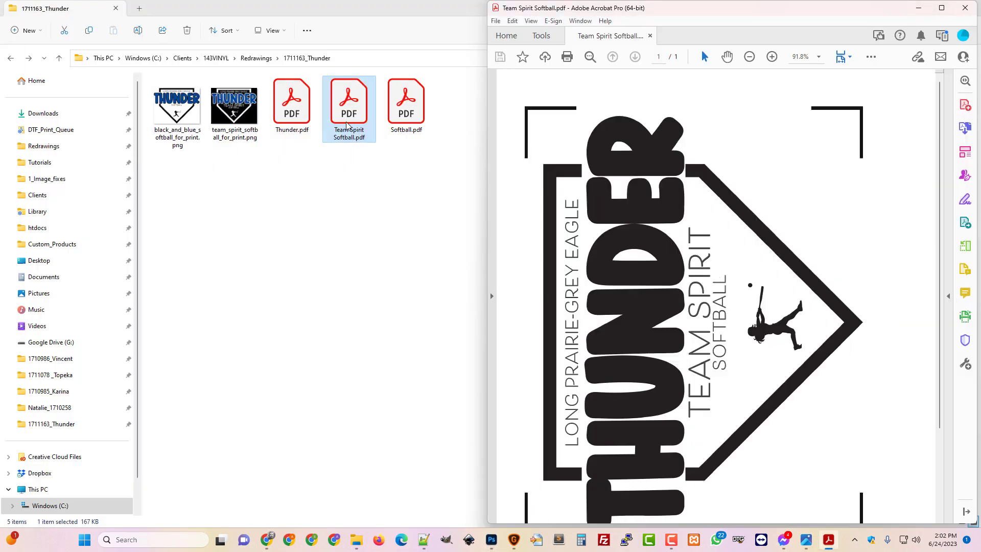
Import Team Spirit Softball.pdf into Photoshop as a 1965 × 2544 px grayscale page at 300 ppi
right_click(346, 124)
mouse_move(388, 172)
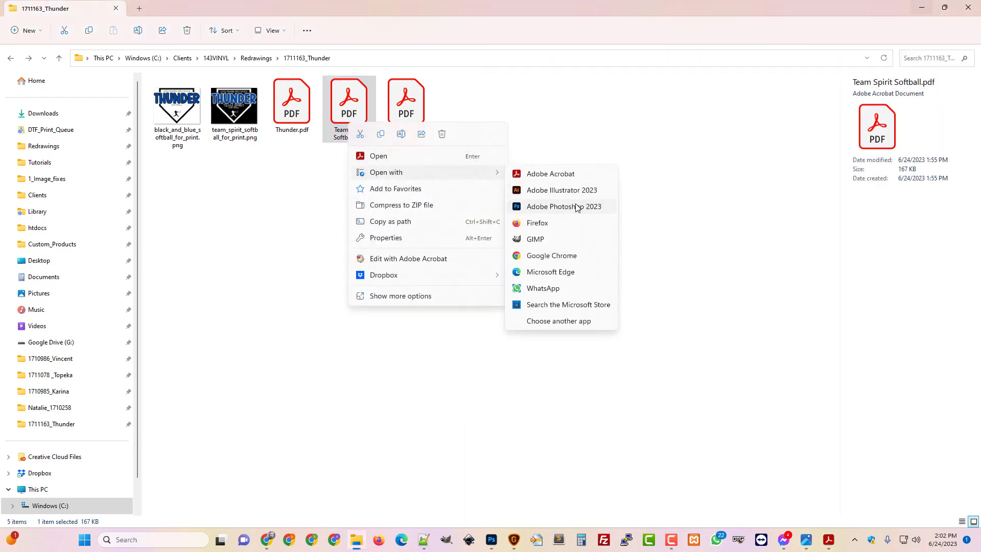
left_click(576, 206)
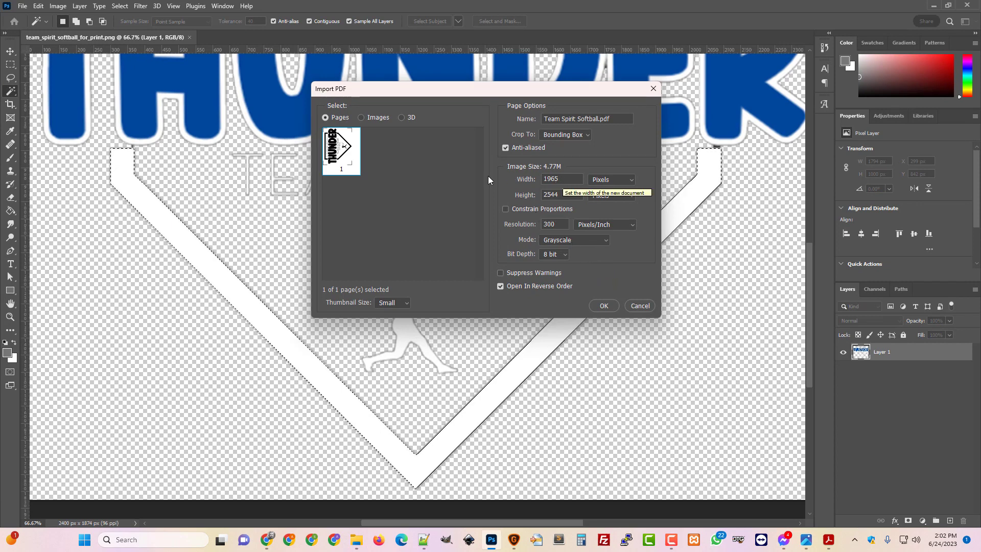
left_click(605, 305)
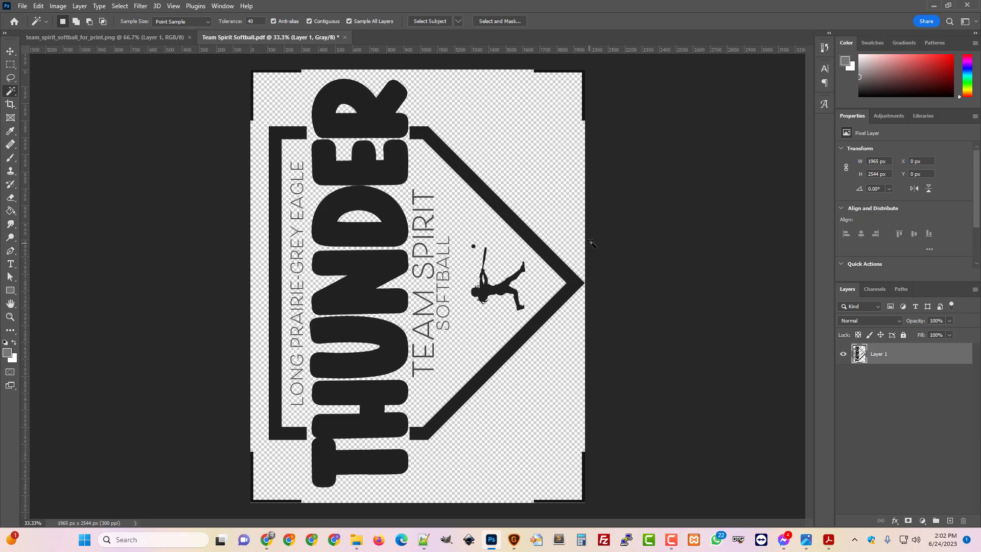
Rotate the PDF canvas 90° clockwise so the text reads upright, and zoom to 100%
left_click(60, 7)
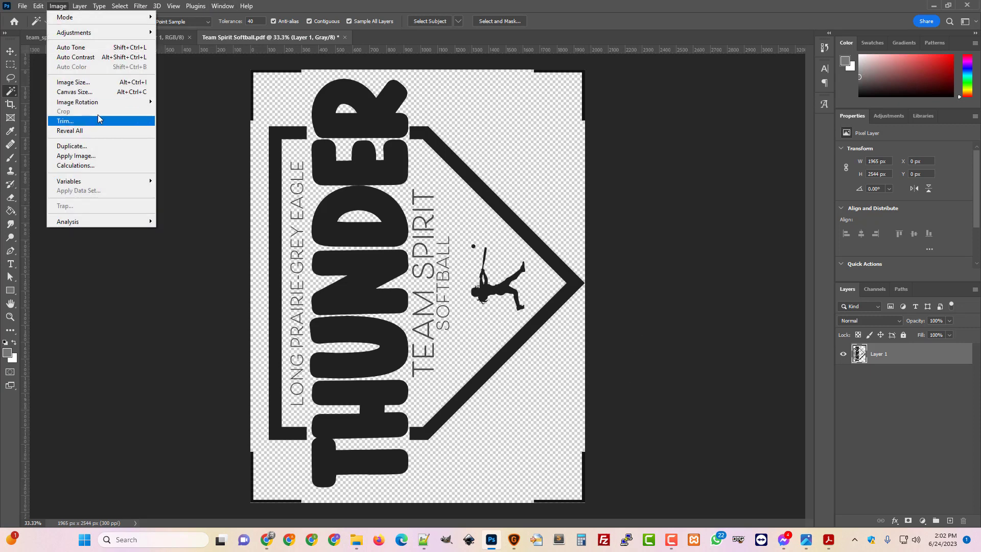
mouse_move(107, 103)
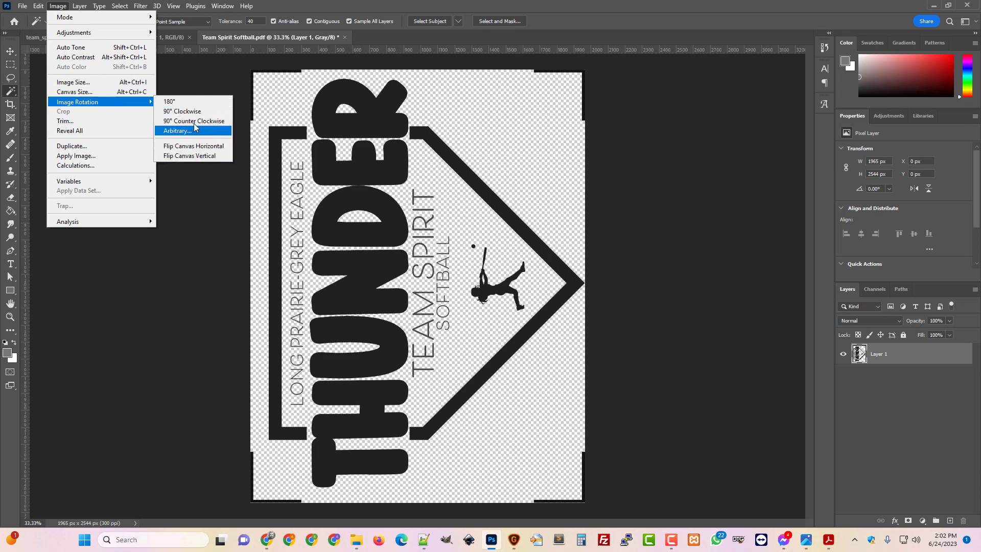
left_click(182, 111)
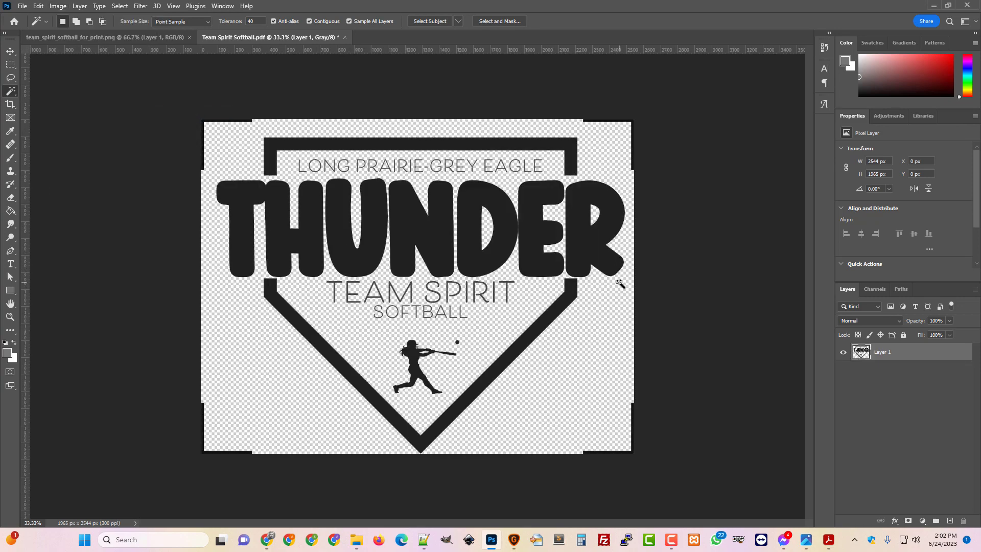
key("ctrl+plus")
key("ctrl+plus")
key("ctrl+plus")
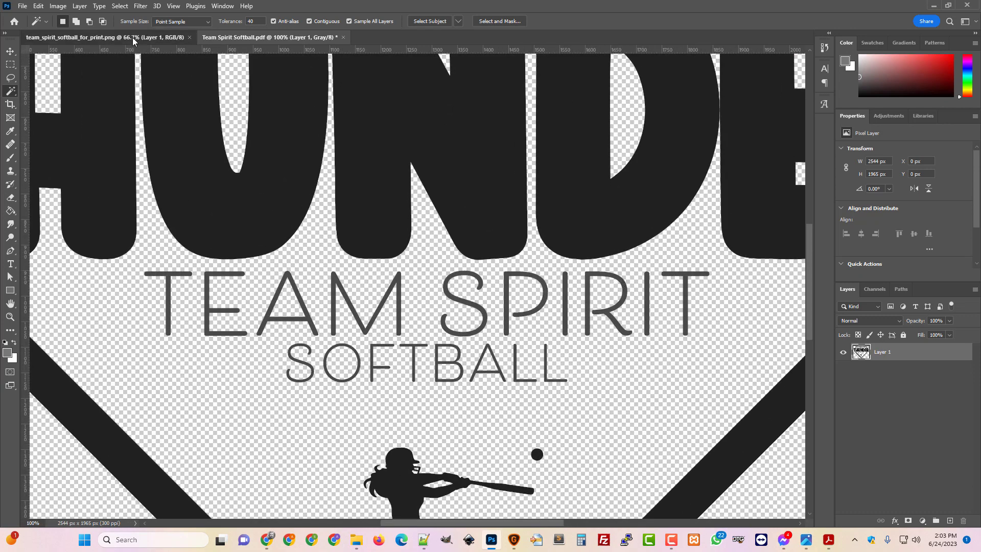
Compare the PNG and PDF tabs, ending on the blue print file zoomed out to 33.3%
left_click(156, 38)
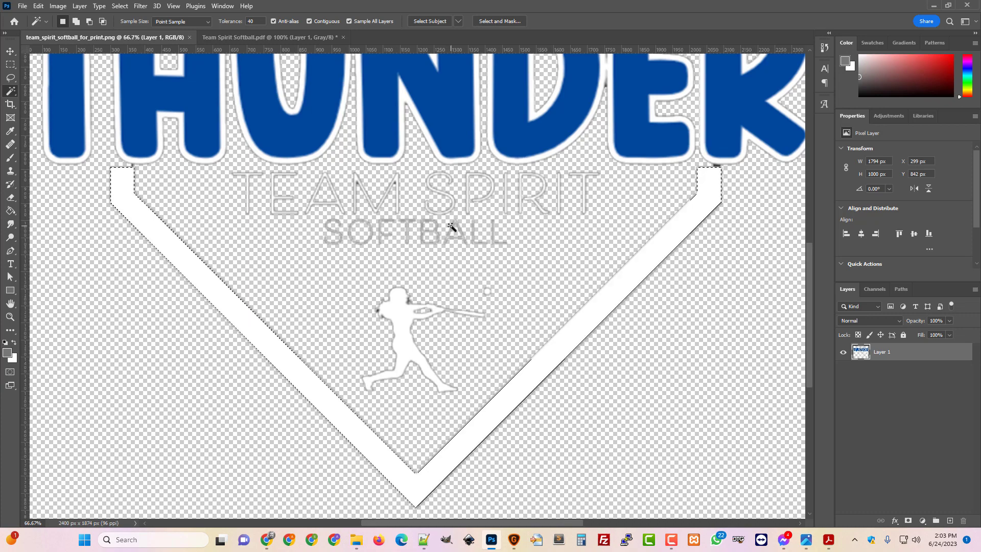
key("ctrl+plus")
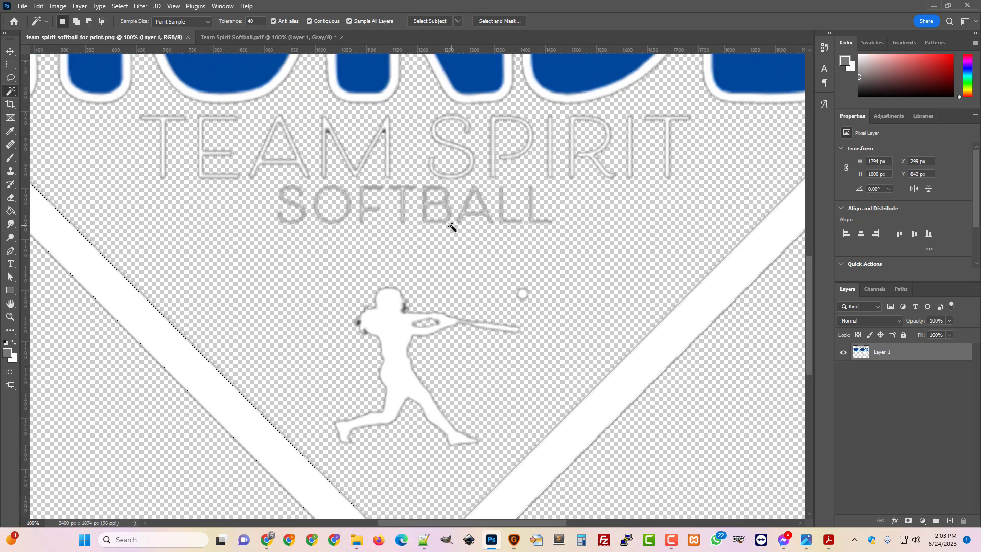
scroll(467, 209, "up", 5)
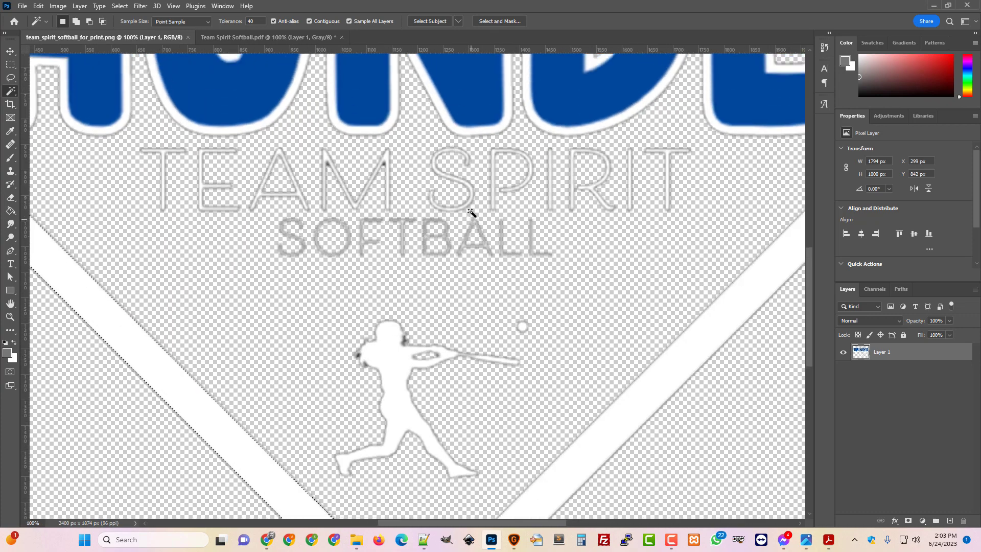
left_click(277, 38)
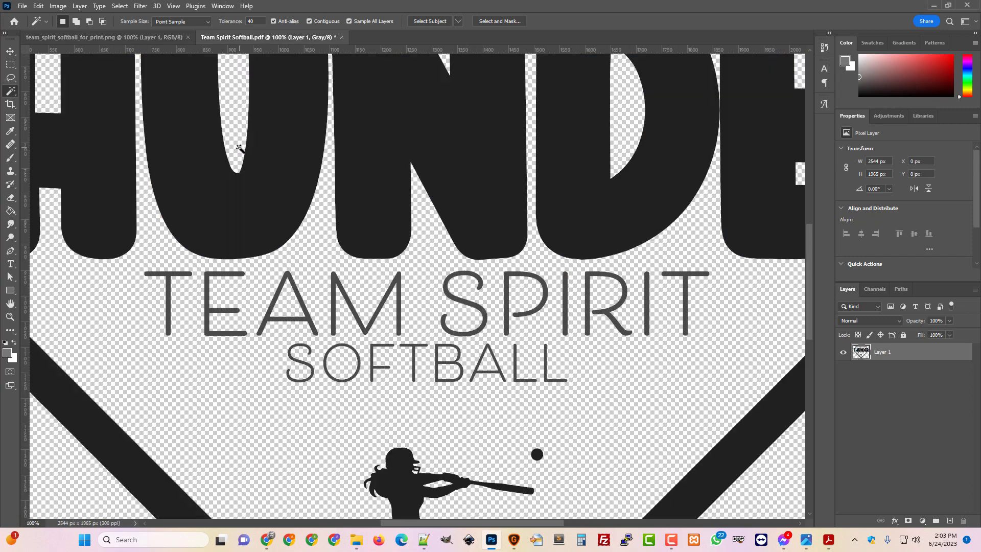
key("ctrl+minus")
key("ctrl+minus")
key("ctrl+minus")
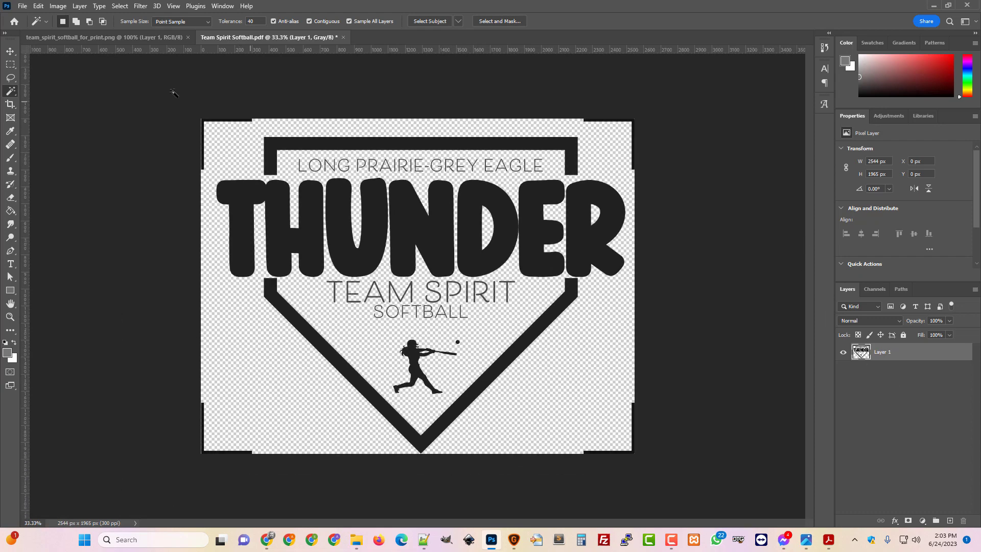
left_click(124, 37)
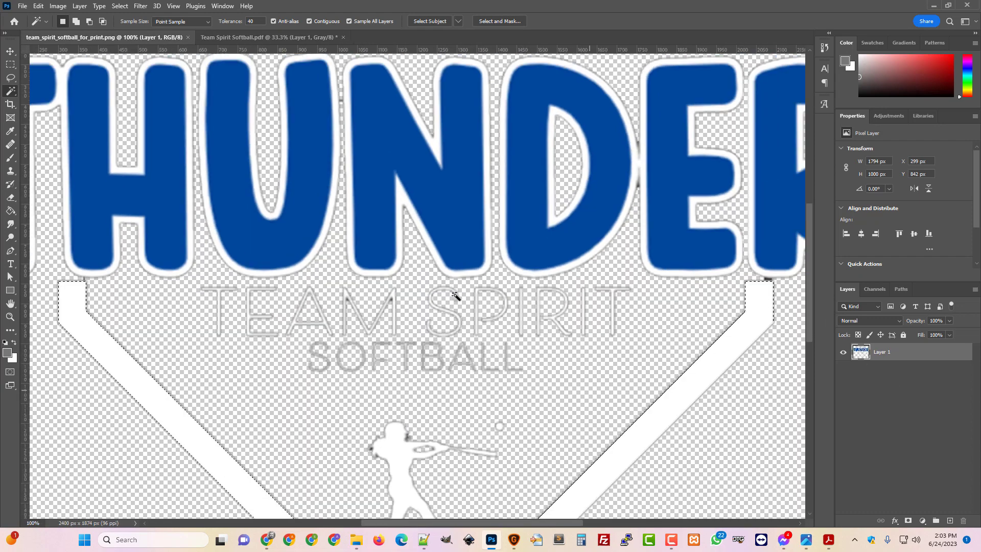
key("ctrl+minus")
key("ctrl+minus")
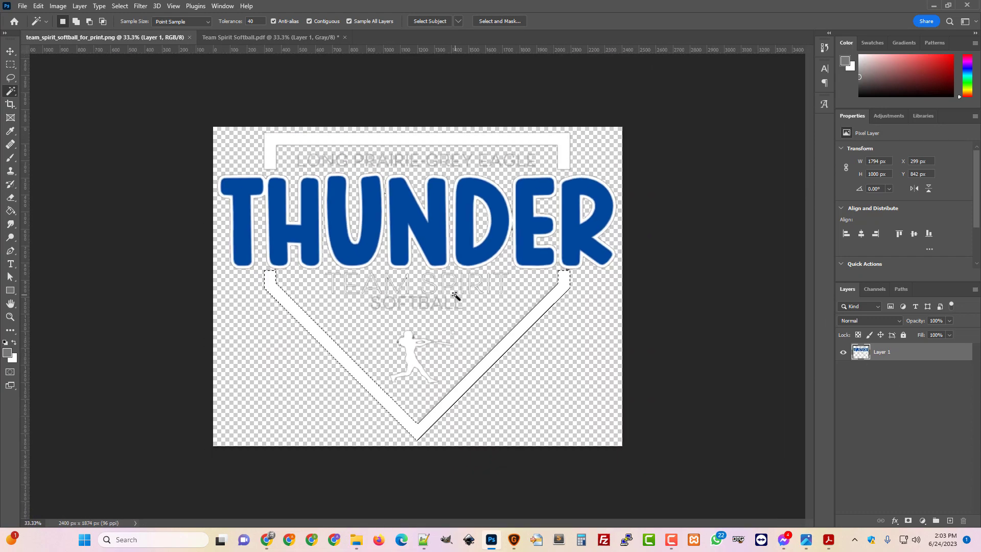
Duplicate the PDF's Layer 1 into team_spirit_softball_for_print.png as Layer 2
left_click(290, 36)
right_click(903, 355)
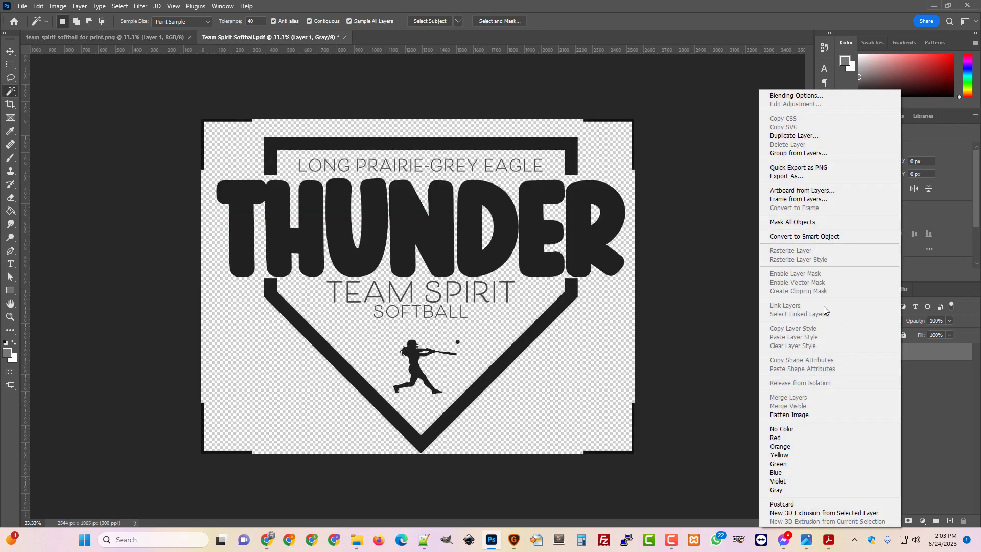
left_click(809, 137)
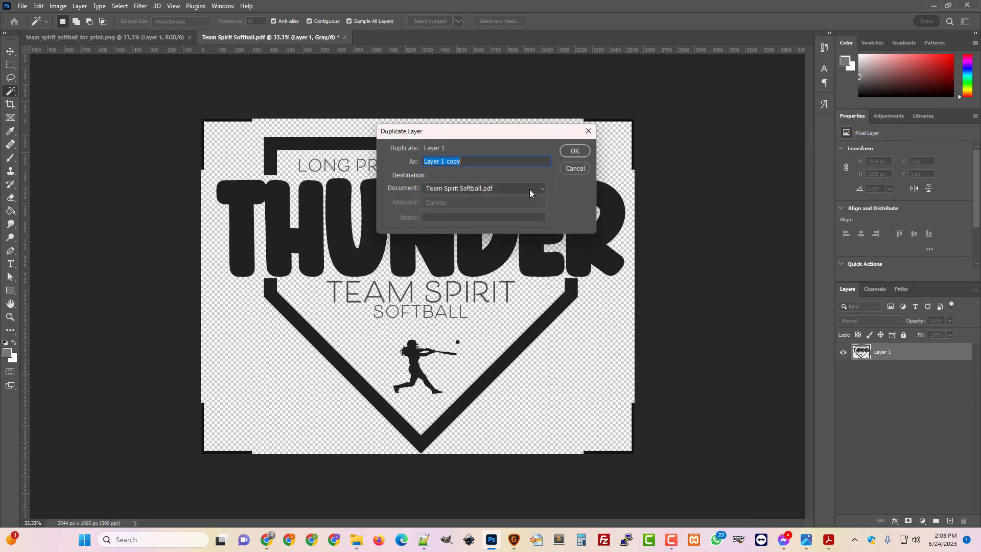
left_click(526, 192)
left_click(458, 197)
left_click(574, 151)
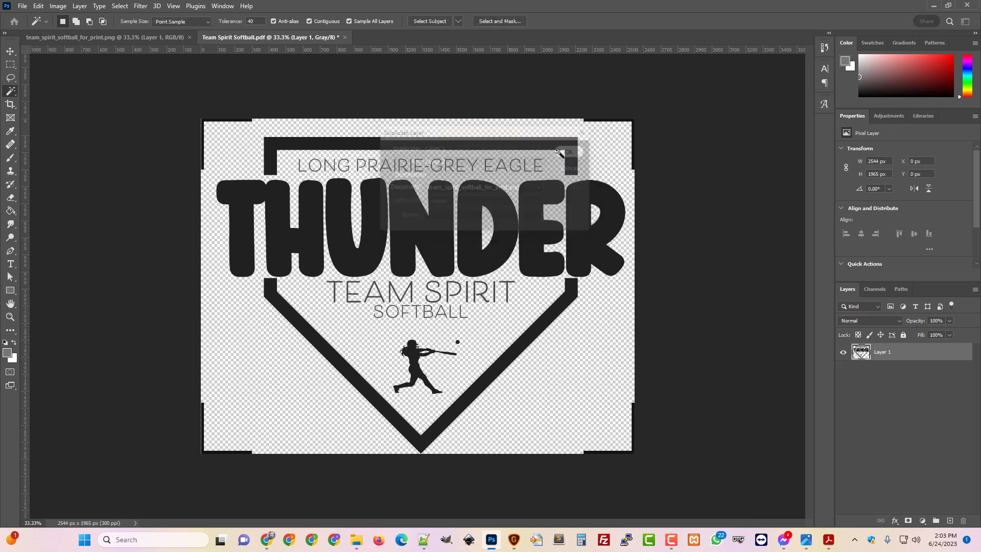
left_click(152, 39)
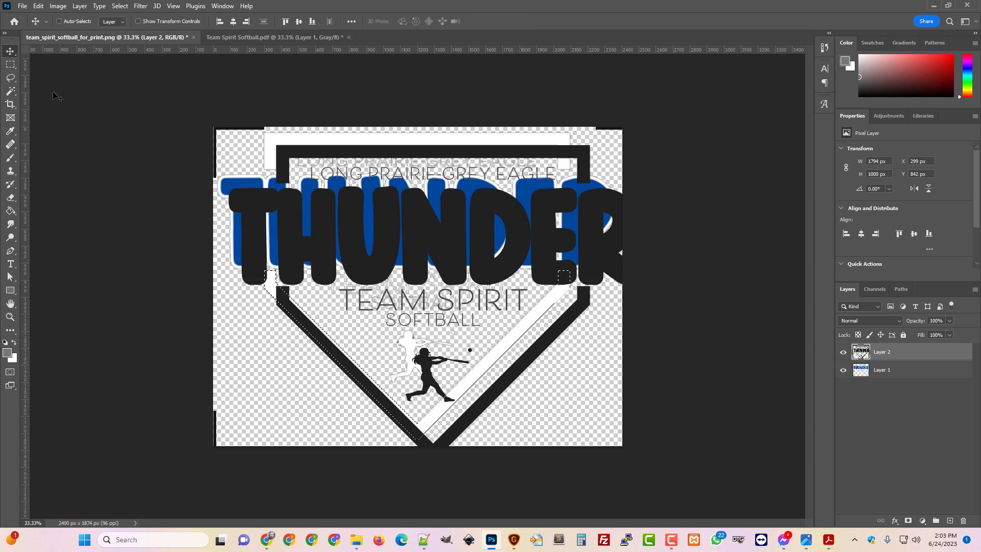
Try enlarging the copied logo with Free Transform, undo it, and clear the diamond selection
key("ctrl")
key("ctrl+t")
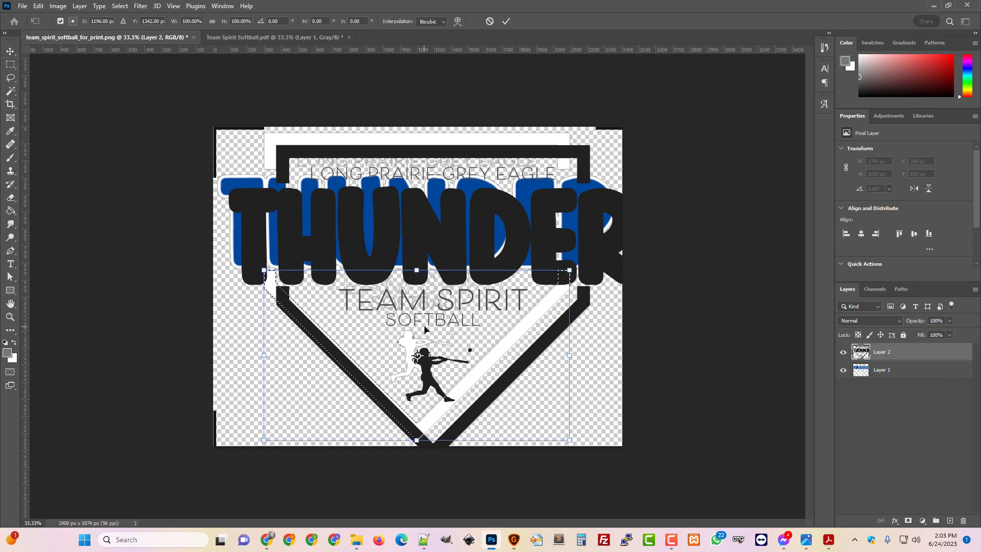
left_click_drag(570, 439, 619, 477)
key("ctrl+z")
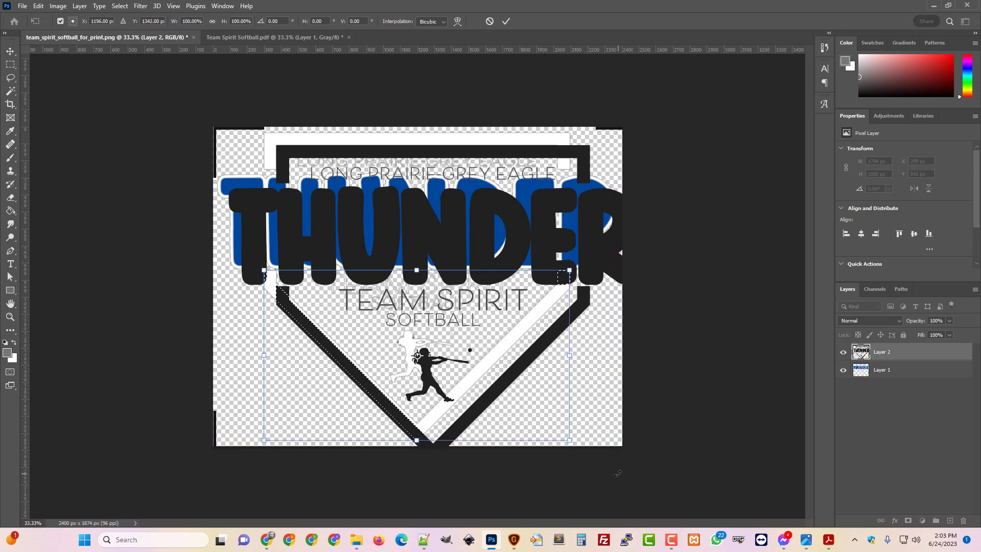
key("Escape")
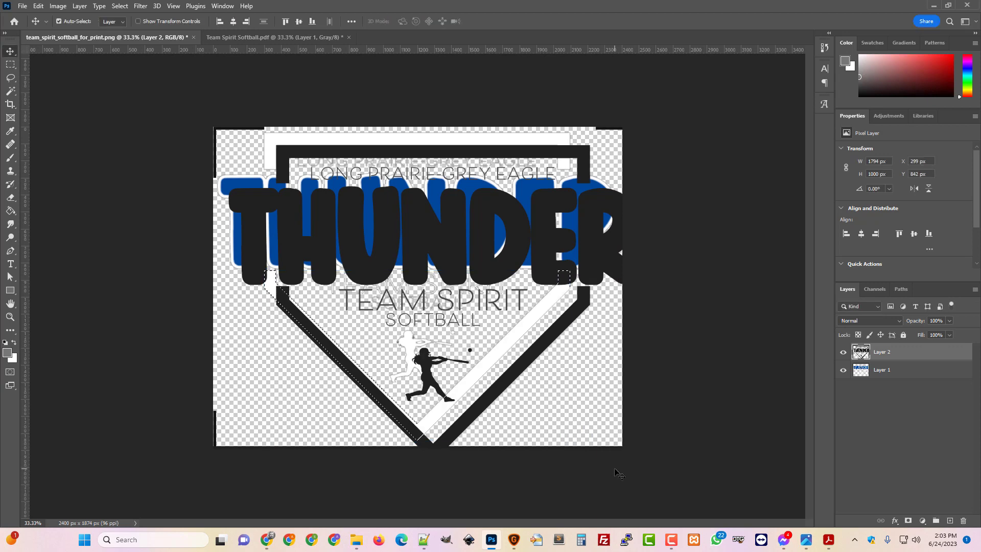
key("ctrl+d")
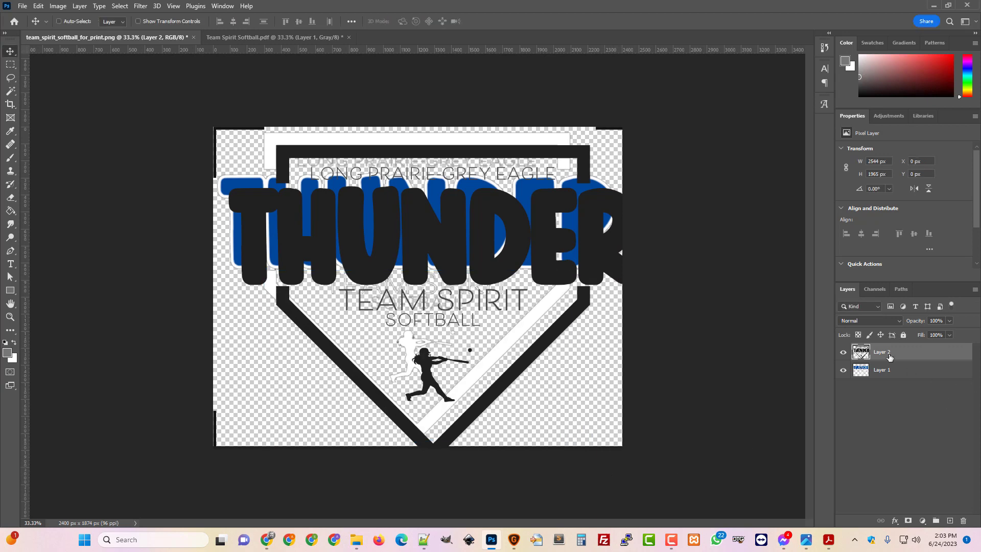
Convert Layer 2 to a smart object and move and scale it to 2176 × 1681 px over the blue artwork
right_click(881, 355)
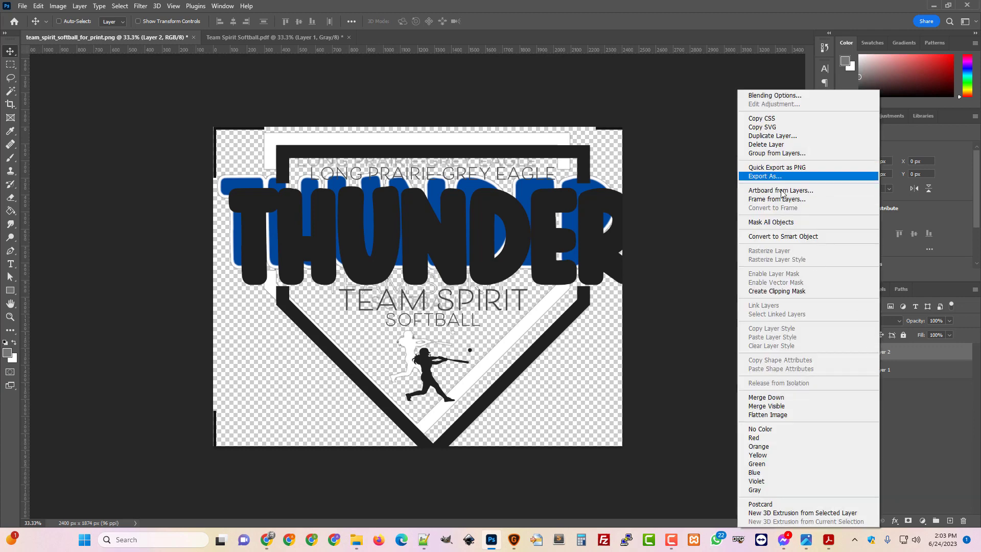
left_click(789, 238)
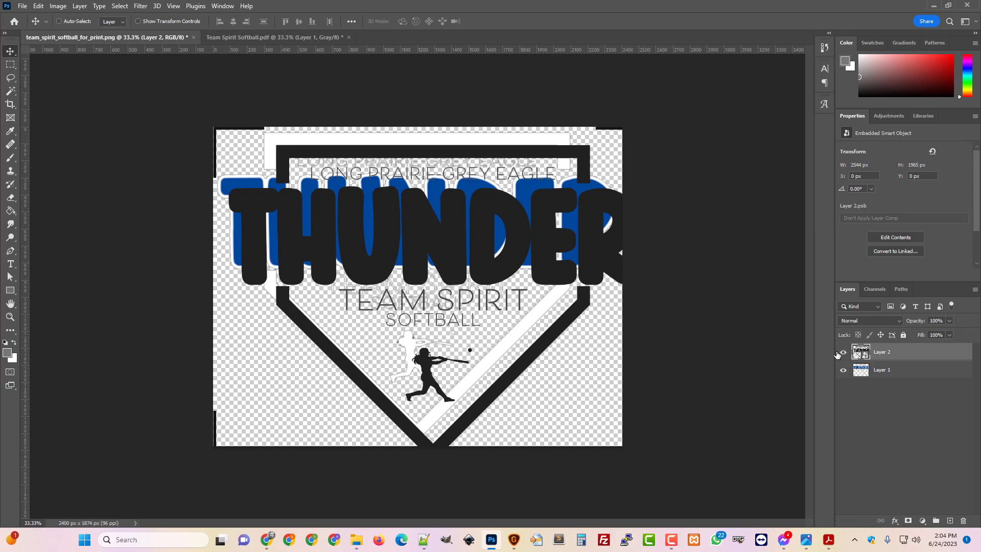
key("ctrl+t")
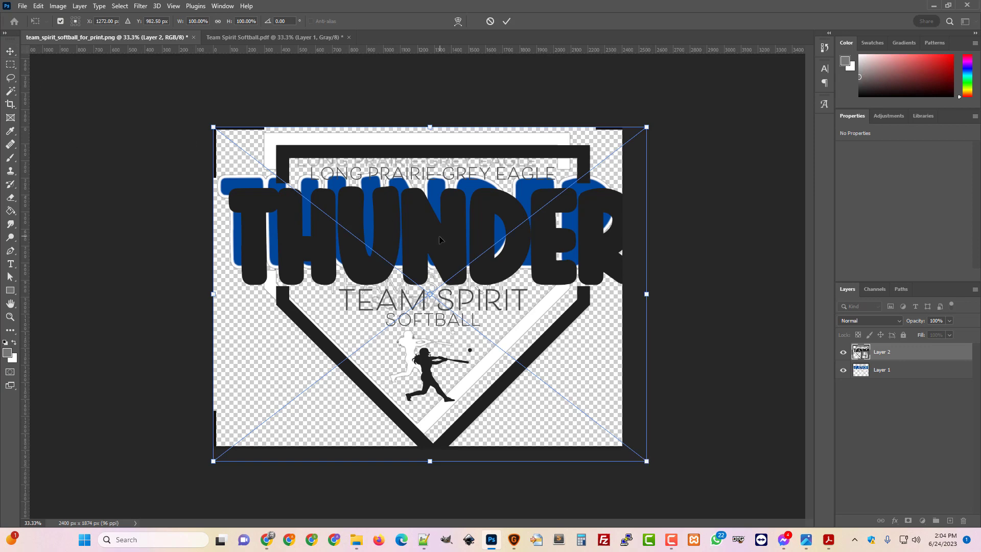
left_click_drag(439, 240, 430, 223)
key("Down")
key("Down")
key("Down")
key("Down")
key("Up")
key("Up")
key("Left")
key("Left")
key("Left")
key("Left")
key("Left")
key("Left")
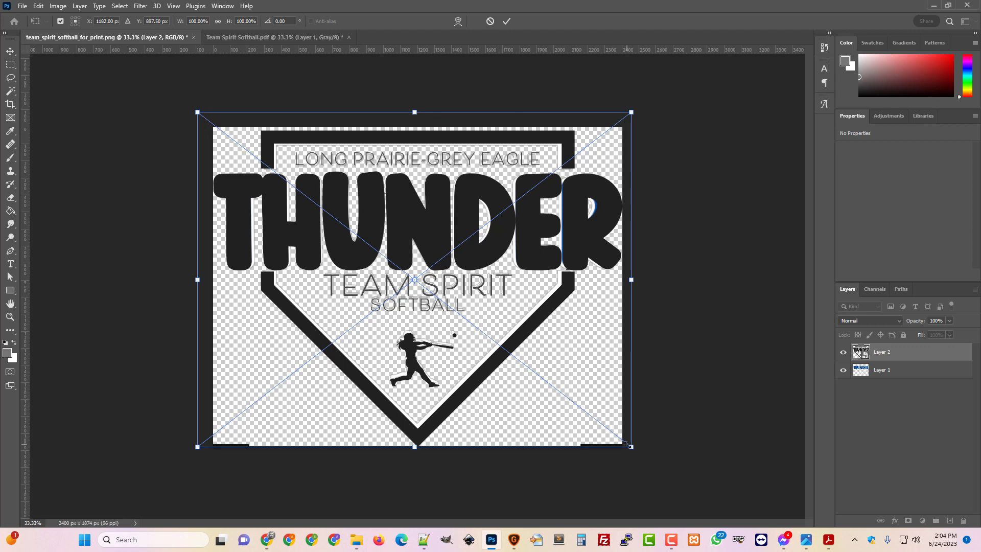
left_click_drag(632, 448, 600, 425)
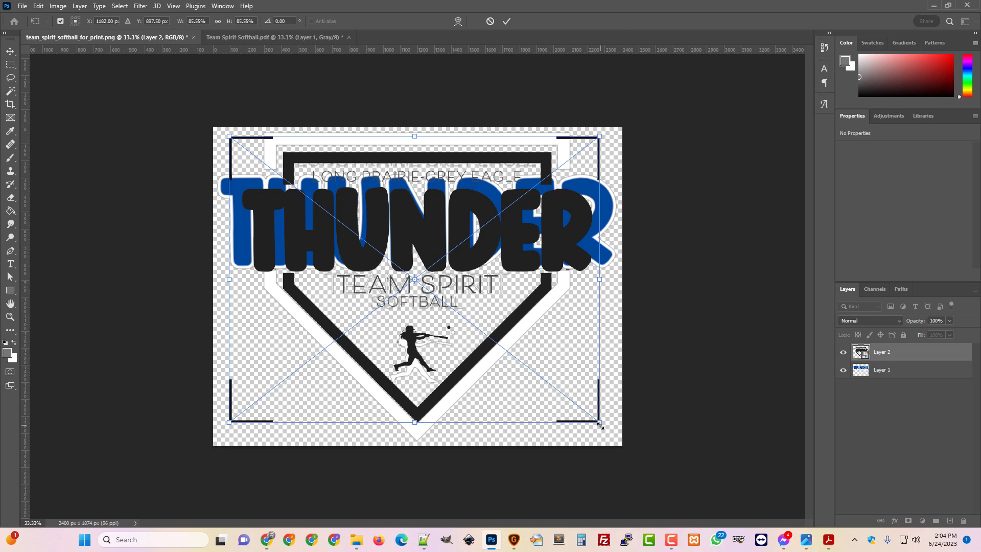
key("Return")
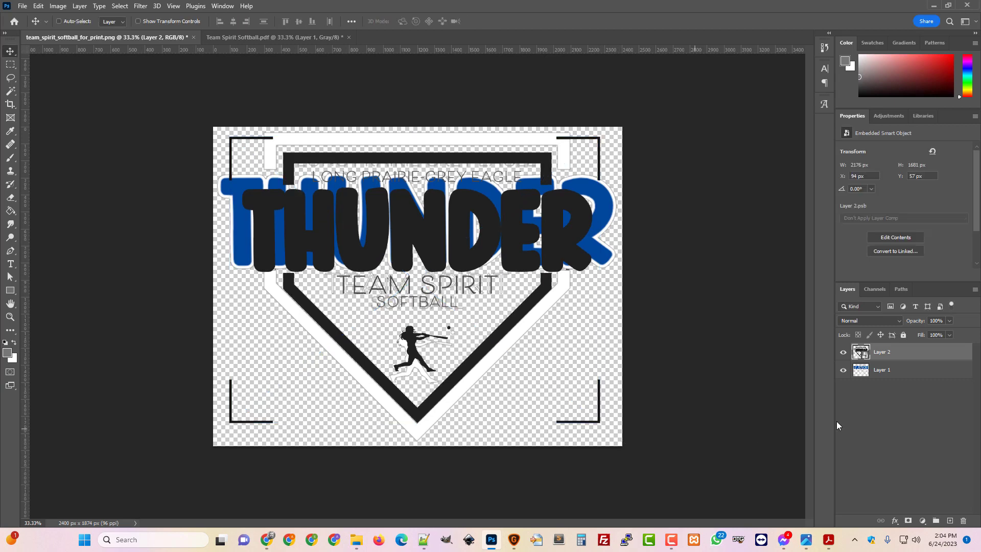
Open Layer 2's smart object contents and lasso-delete all four black corner brackets
double_click(860, 352)
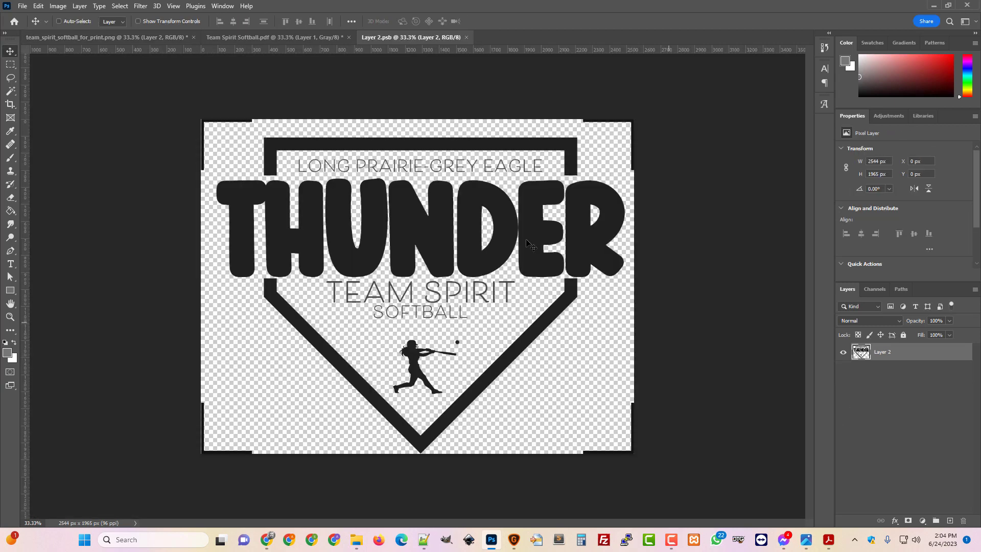
left_click_drag(437, 35, 276, 36)
left_click(10, 78)
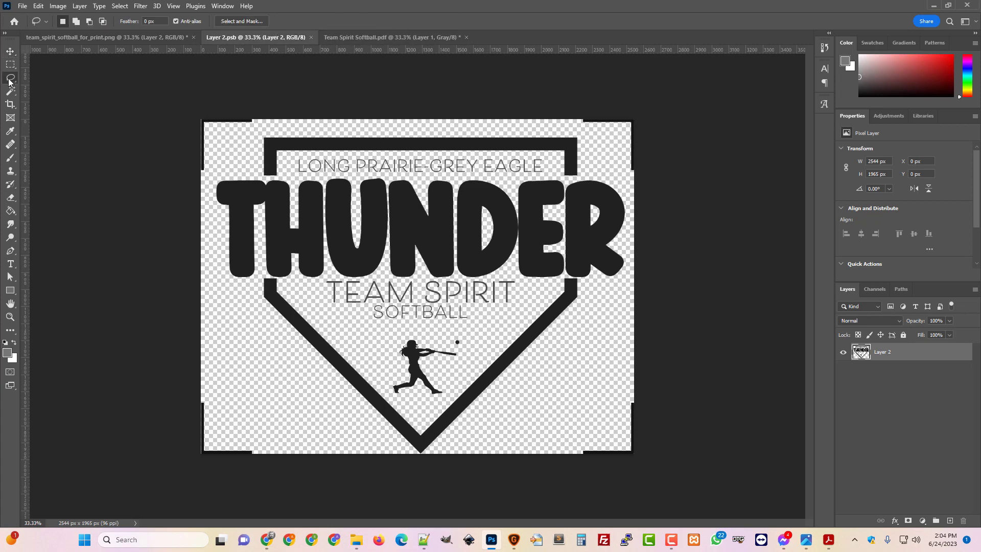
mouse_move(190, 189)
left_mouse_down()
mouse_move(240, 152)
mouse_move(260, 109)
mouse_move(207, 86)
mouse_move(145, 122)
mouse_move(147, 214)
left_mouse_up()
key("Delete")
mouse_move(567, 109)
left_mouse_down()
mouse_move(608, 164)
mouse_move(649, 182)
mouse_move(682, 119)
mouse_move(651, 87)
mouse_move(582, 91)
left_mouse_up()
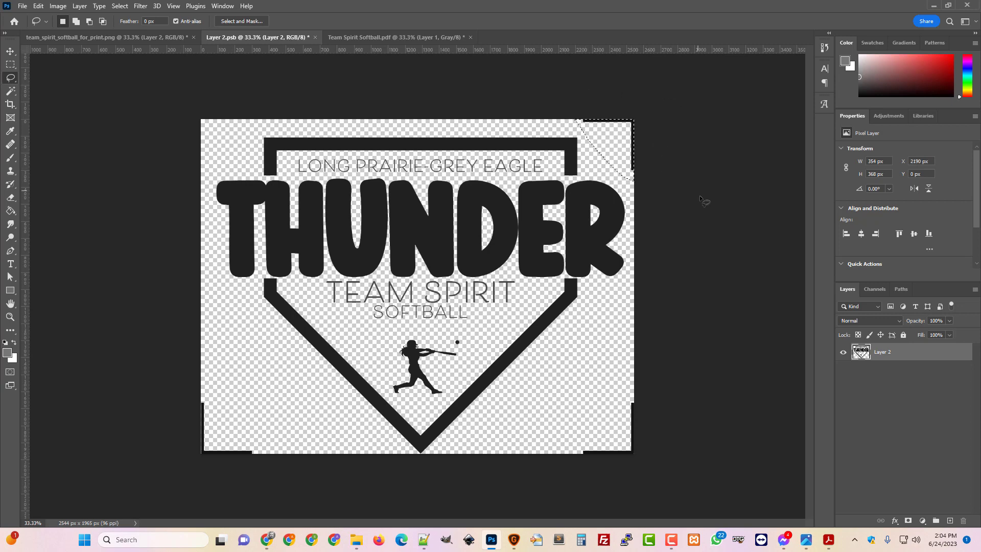
key("Delete")
key("ctrl+d")
mouse_move(628, 378)
left_mouse_down()
mouse_move(652, 415)
mouse_move(656, 458)
mouse_move(618, 478)
mouse_move(560, 478)
mouse_move(560, 453)
left_mouse_up()
key("Delete")
key("ctrl+d")
mouse_move(286, 475)
left_mouse_down()
mouse_move(239, 378)
mouse_move(162, 465)
mouse_move(248, 513)
mouse_move(286, 476)
left_mouse_up()
key("Delete")
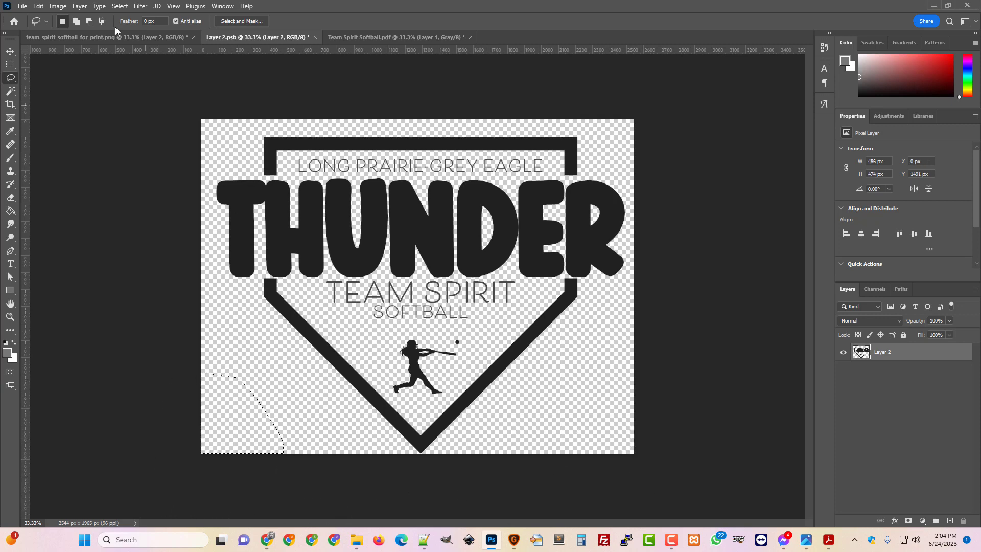
Trim transparent pixels to 2400 × 1867 px and save Layer 2.psb
left_click(64, 6)
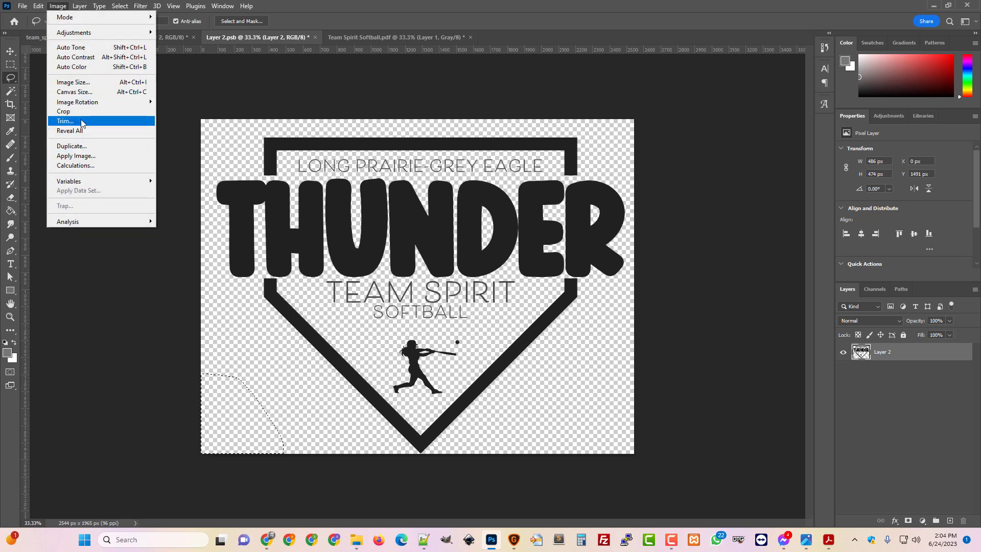
left_click(81, 122)
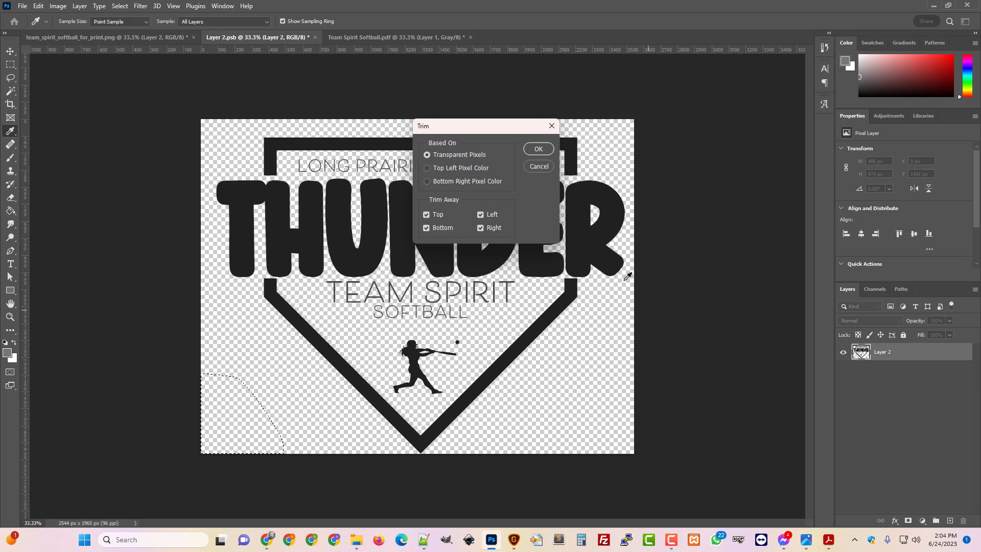
left_click(543, 149)
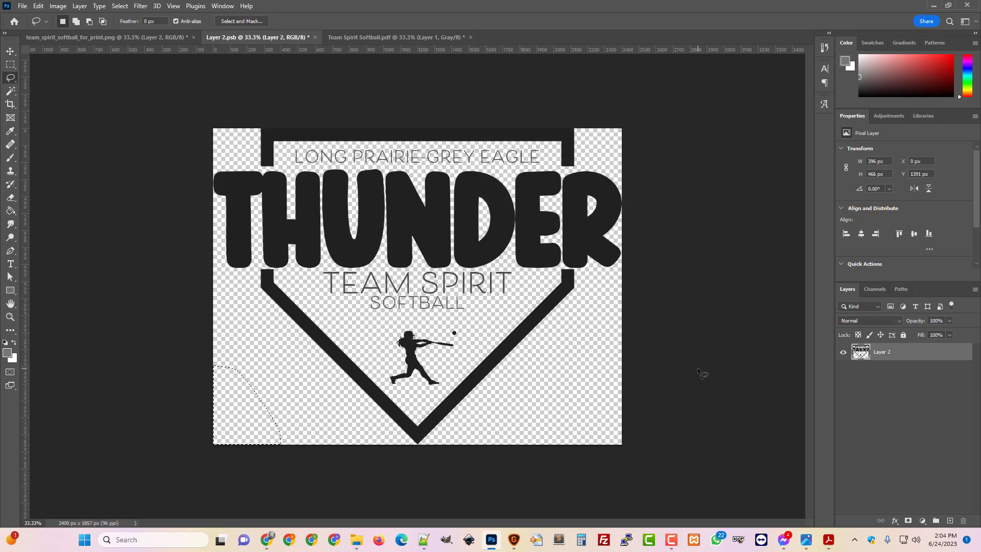
key("ctrl+s")
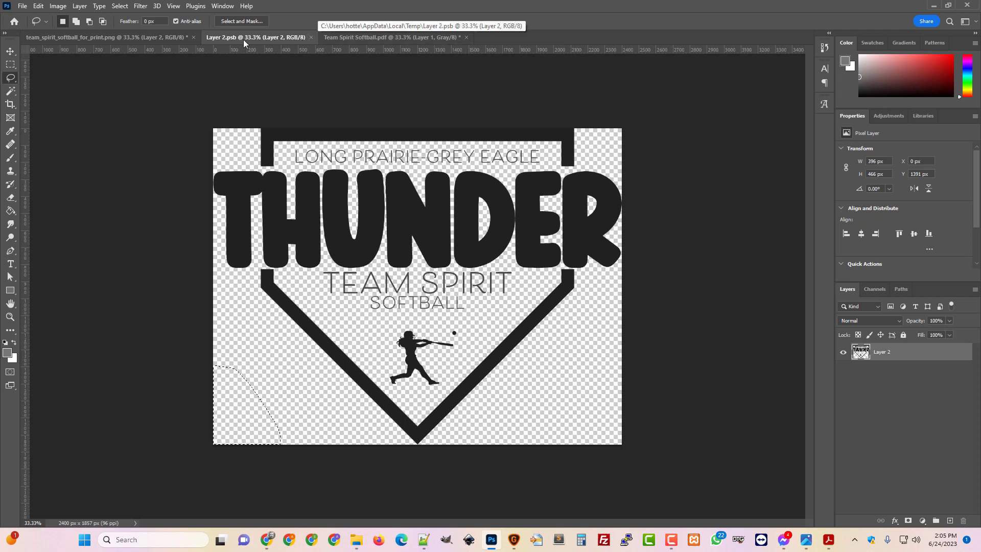
Back in the print file, free-transform Layer 2 to 2338 × 1810 px over the original design
left_click(310, 38)
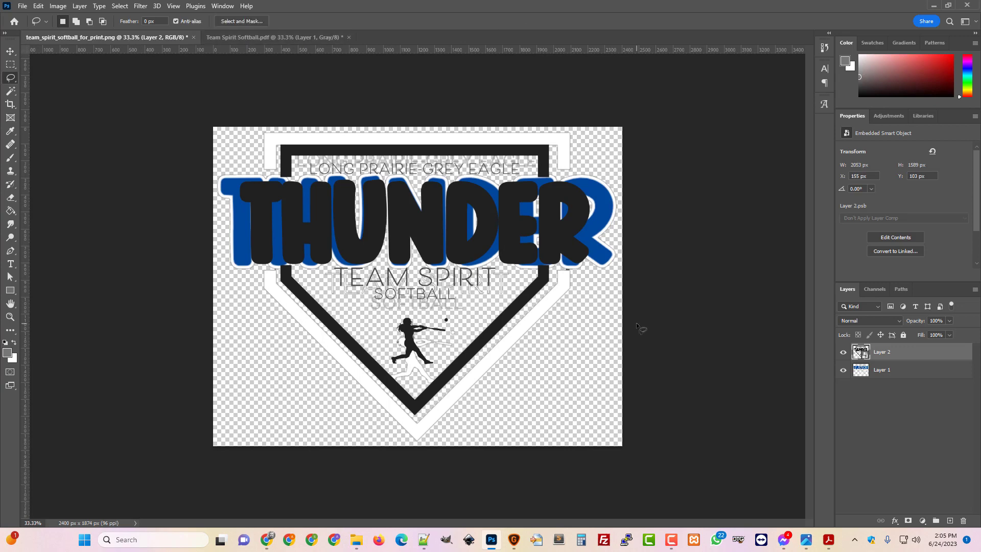
key("ctrl+plus")
key("ctrl+t")
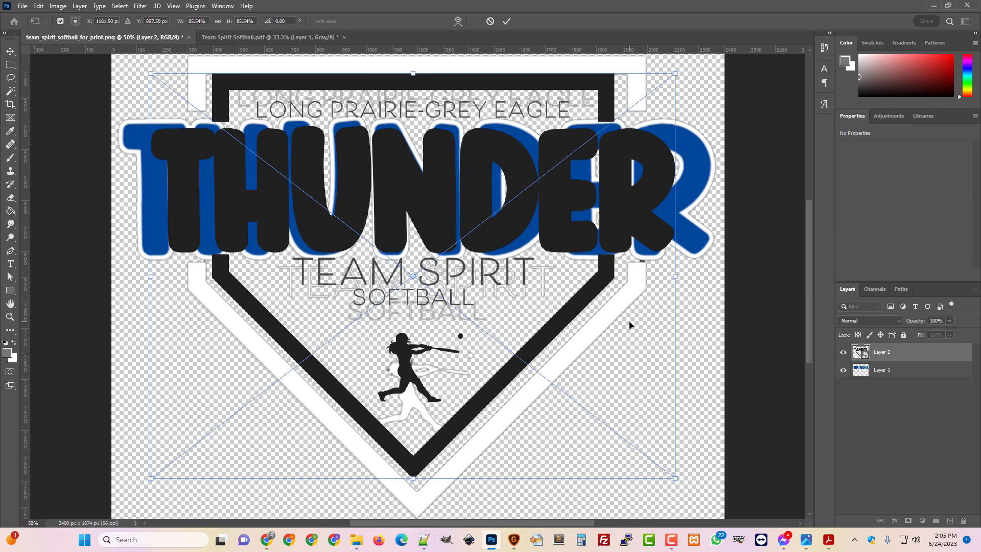
key("ctrl+minus")
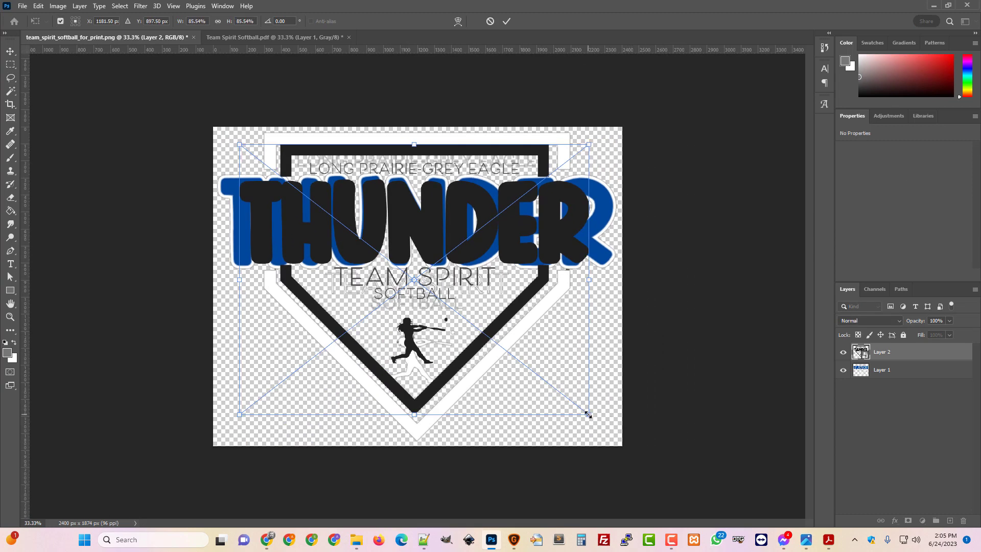
left_click_drag(587, 413, 615, 434)
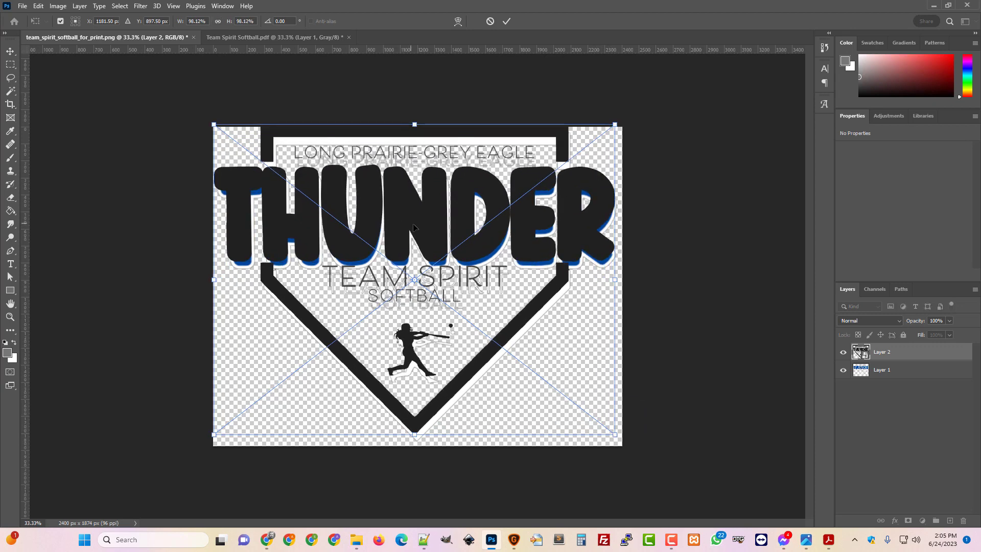
left_click_drag(414, 227, 417, 236)
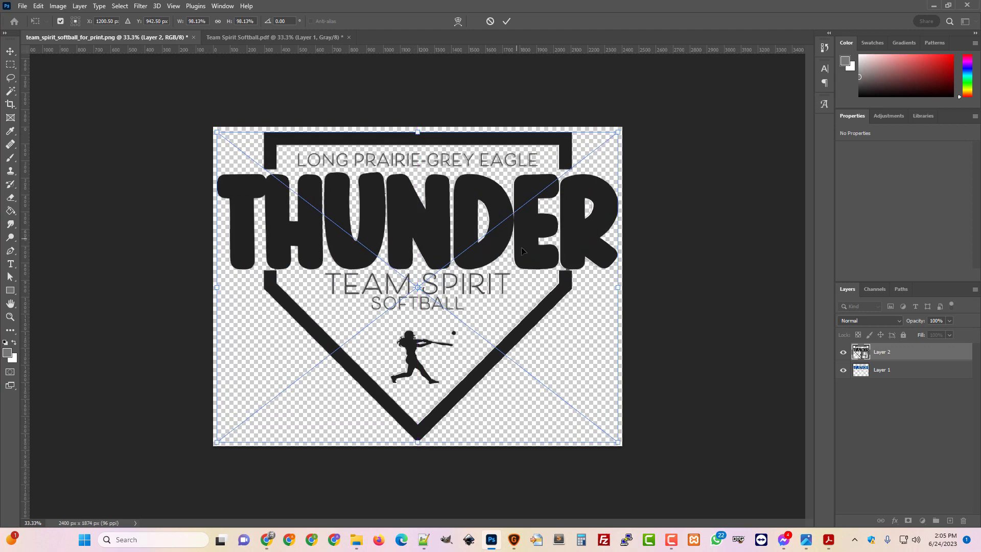
left_click_drag(618, 443, 618, 445)
key("ctrl+plus")
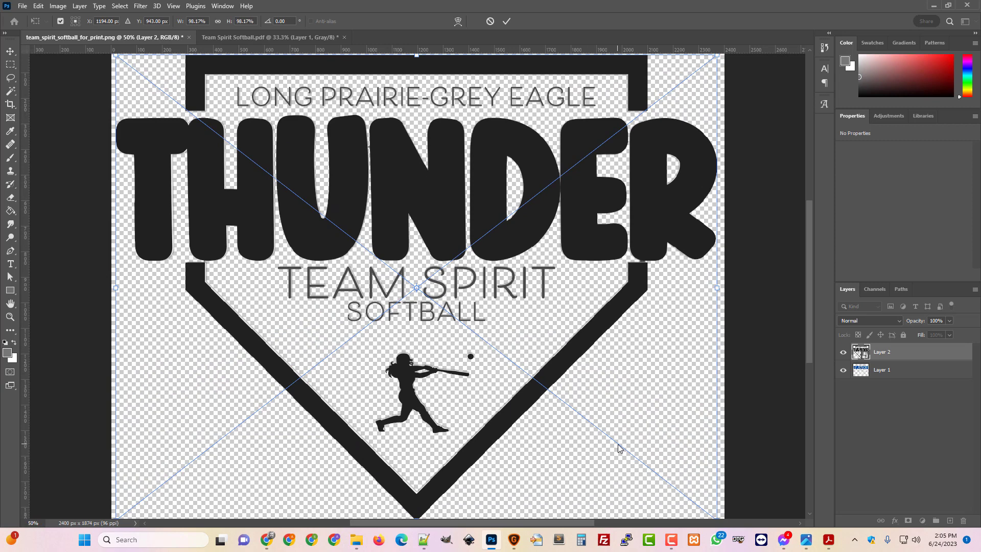
key("ctrl+minus")
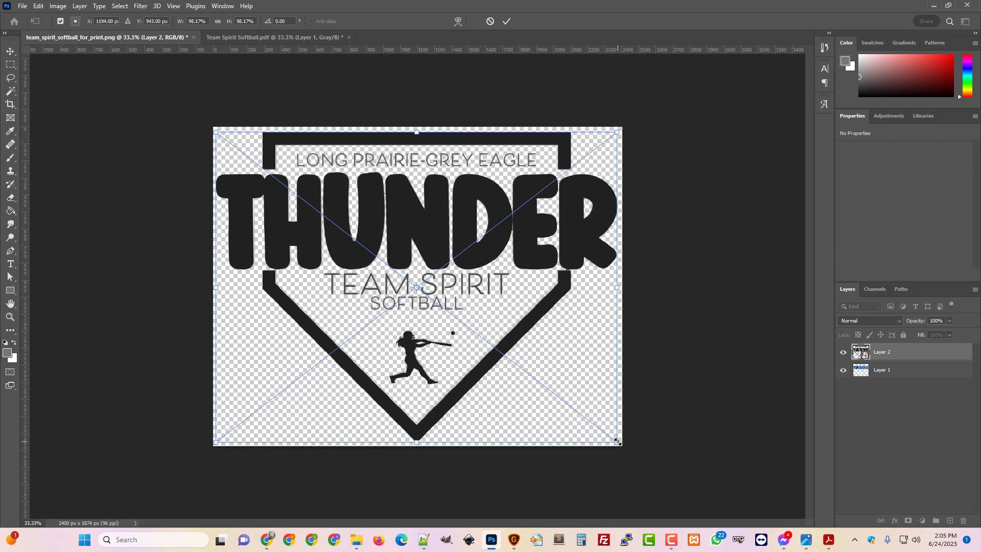
left_click_drag(615, 441, 616, 445)
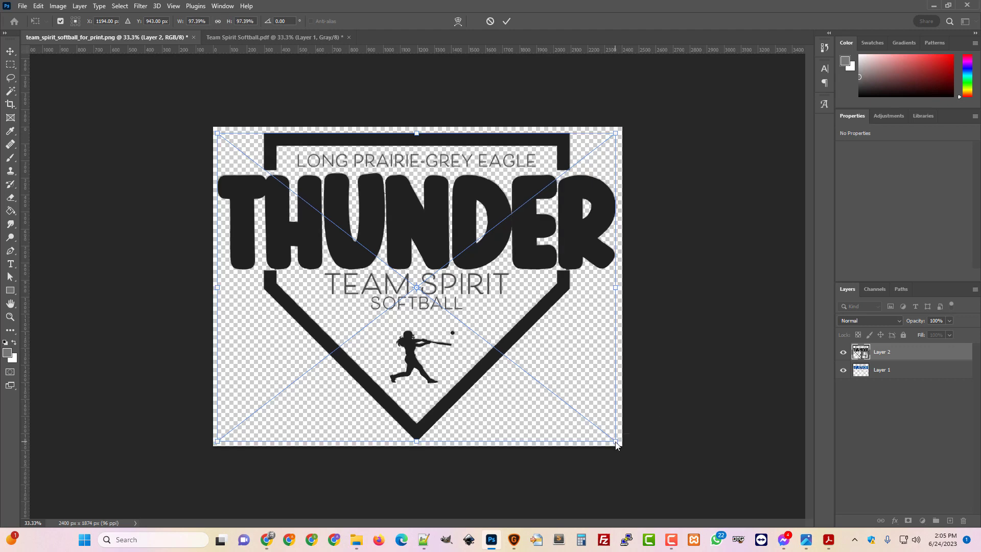
key("Return")
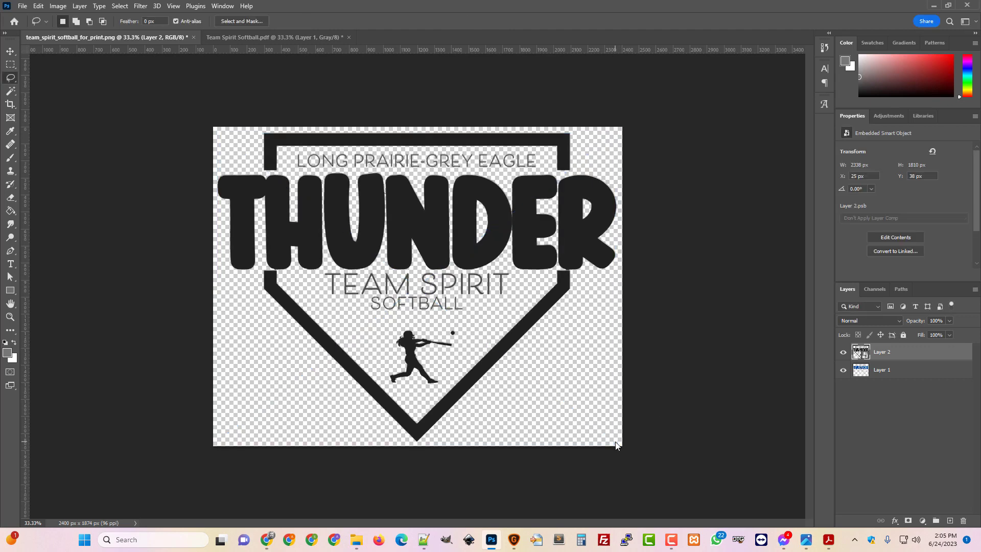
Nudge Layer 2 right and up to X 27, Y 36 with the Move tool, then select Layer 1
left_click(10, 51)
key("ctrl+plus")
key("Right")
key("Right")
key("Up")
key("Up")
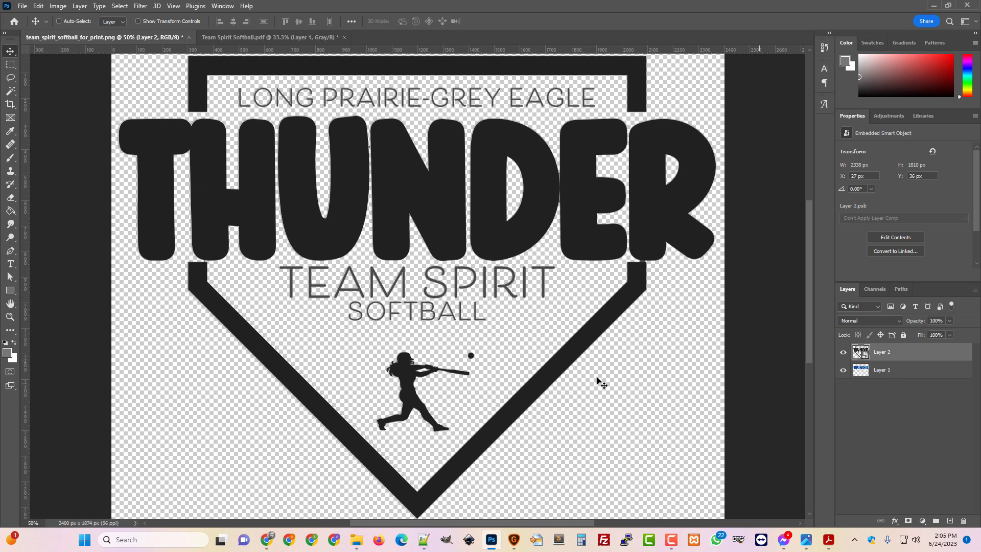
left_click(876, 371)
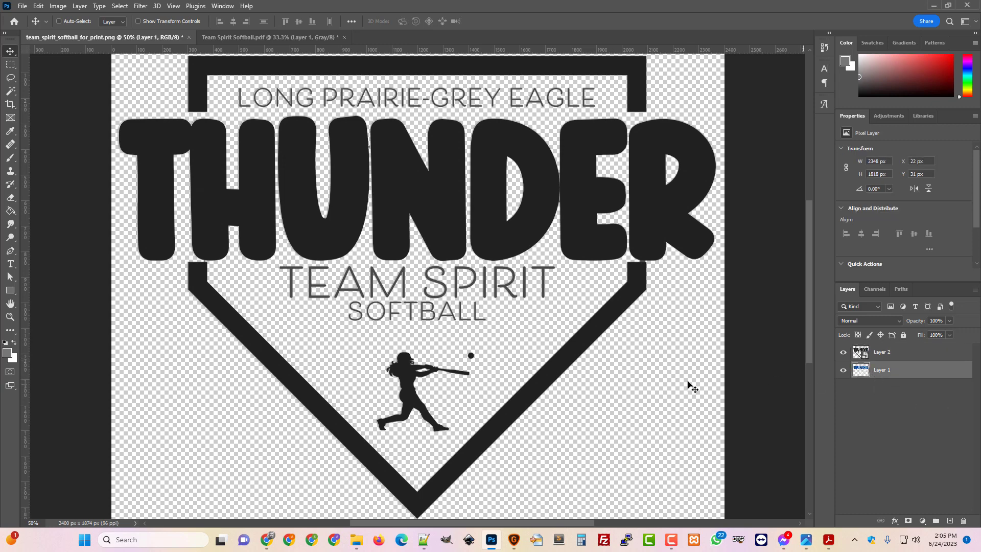
Open Thunder.pdf from File Explorer with Adobe Photoshop 2023 and import it
left_click(356, 542)
left_click_drag(399, 3, 740, 59)
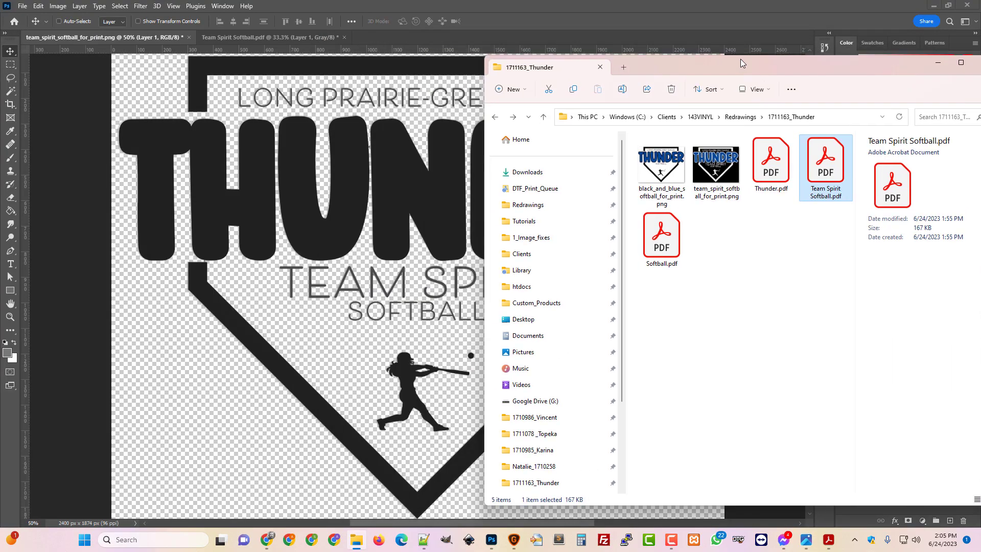
right_click(772, 165)
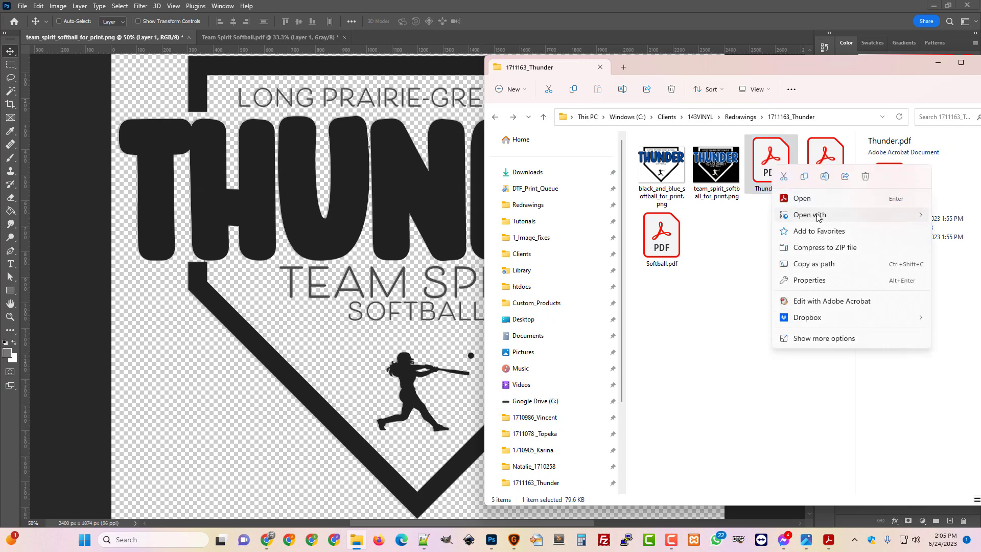
mouse_move(818, 216)
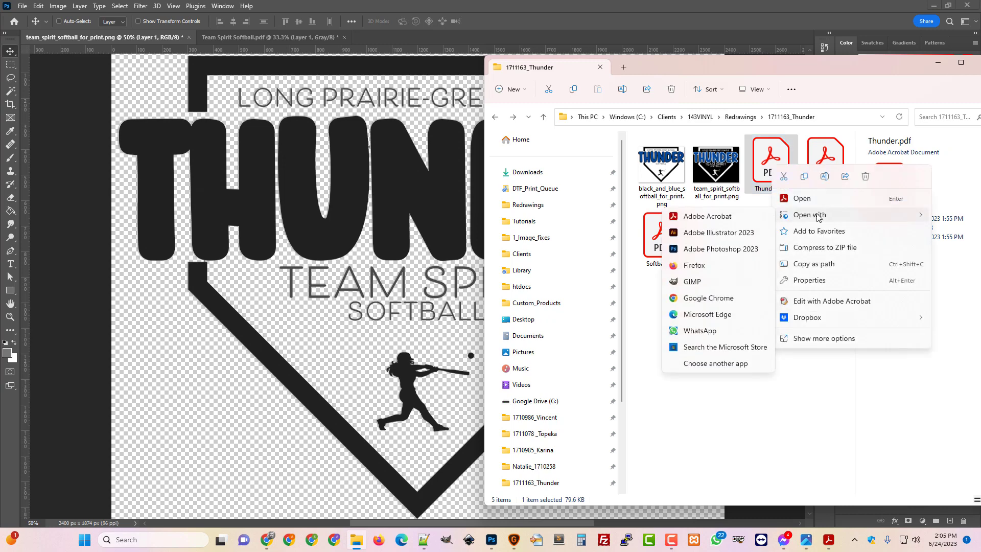
left_click(708, 252)
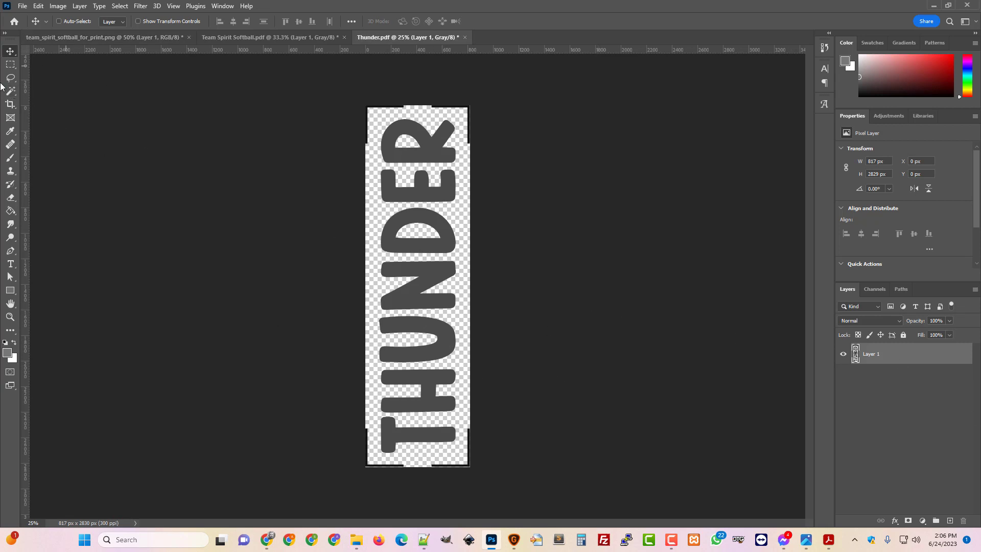
Rotate the Thunder.pdf canvas 90° clockwise so THUNDER reads horizontally
key("ctrl+1")
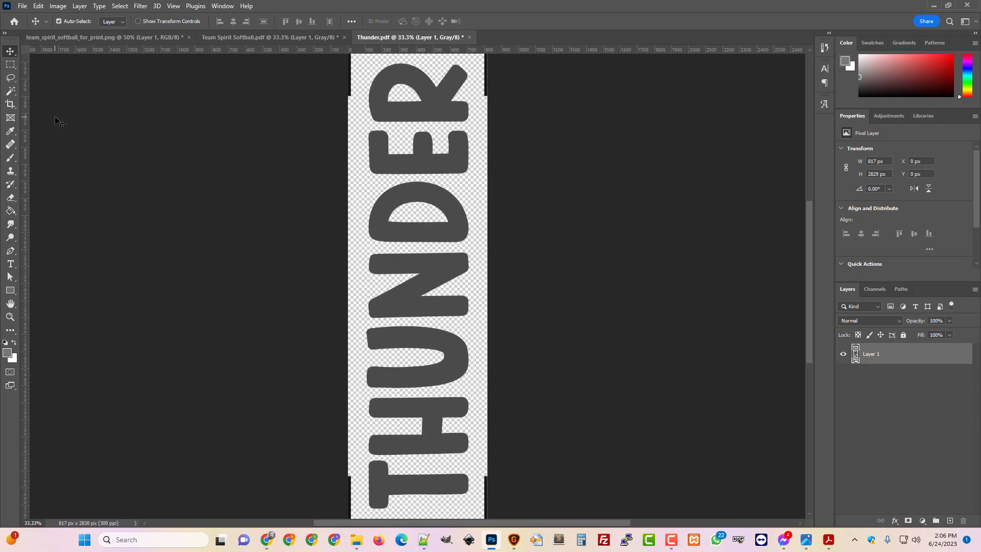
key("ctrl+minus")
key("ctrl+minus")
key("ctrl+minus")
key("ctrl+minus")
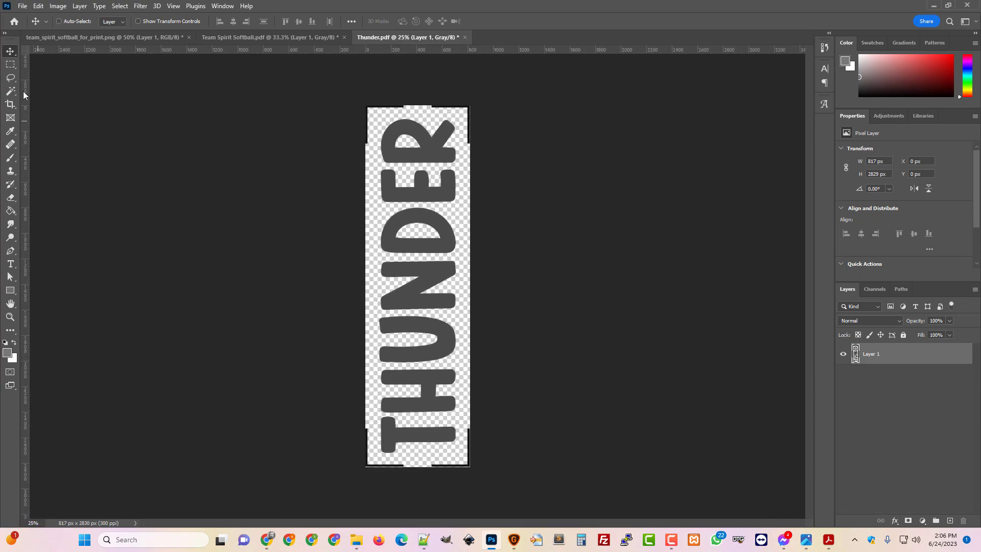
left_click(10, 91)
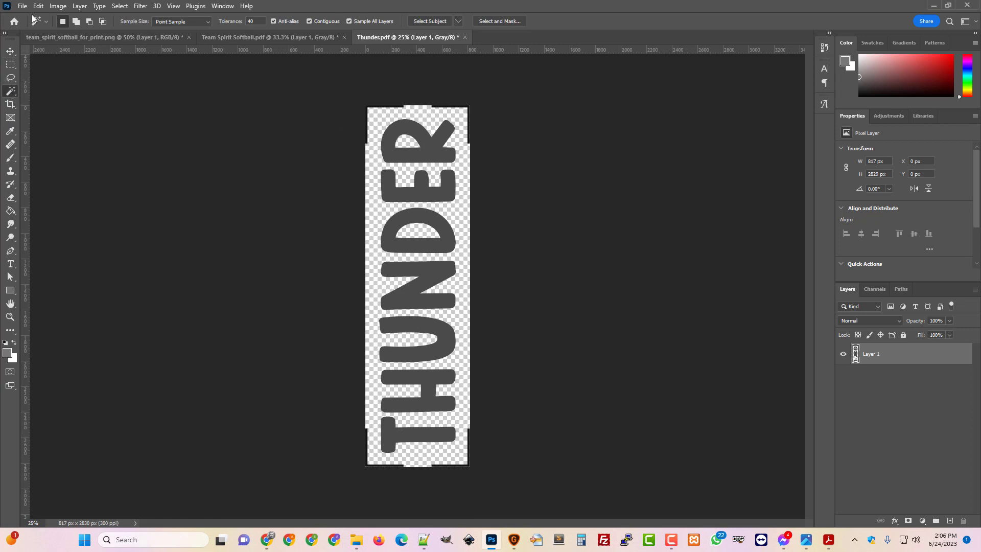
left_click(58, 5)
mouse_move(100, 102)
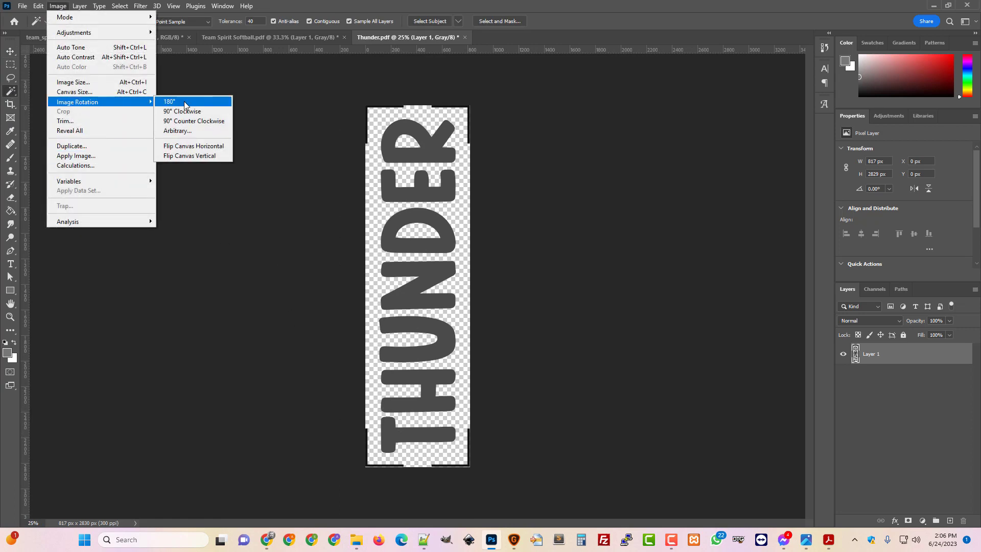
left_click(182, 112)
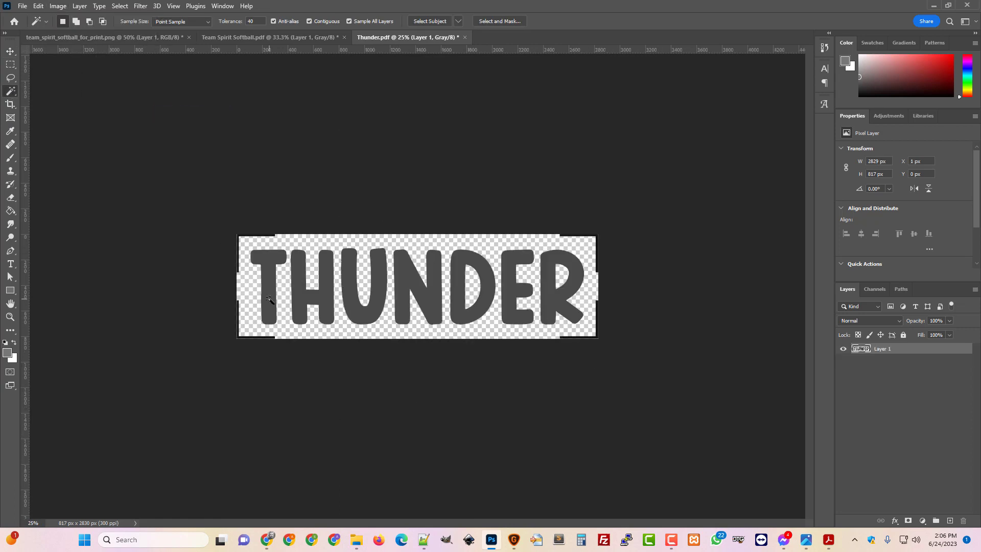
Magic Wand-select the T, H, U, N, D and R letters, remove them, and return to the print file
left_click(270, 299)
left_click(309, 302, "shift")
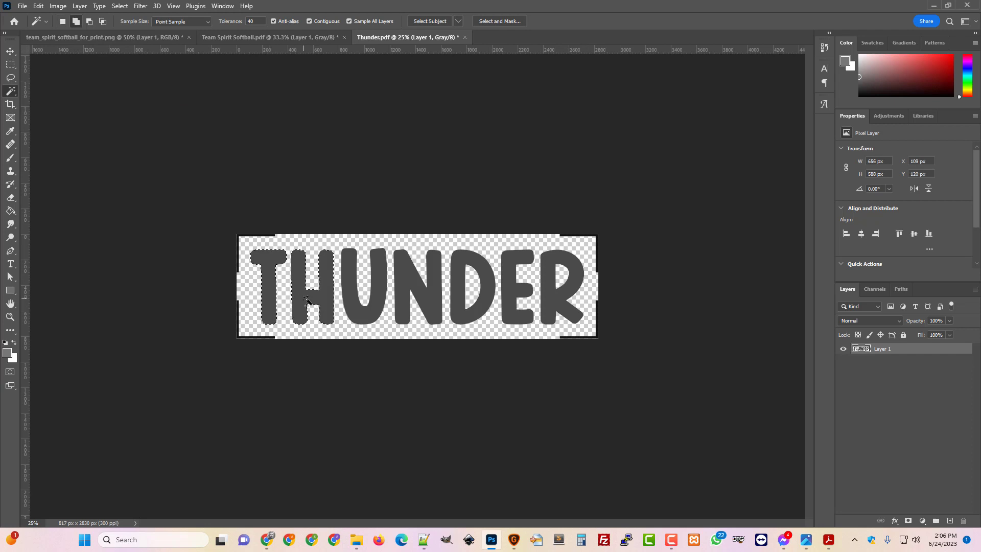
left_click(349, 299, "shift")
left_click(405, 287, "shift")
left_click(466, 306, "shift")
left_click(557, 305, "shift")
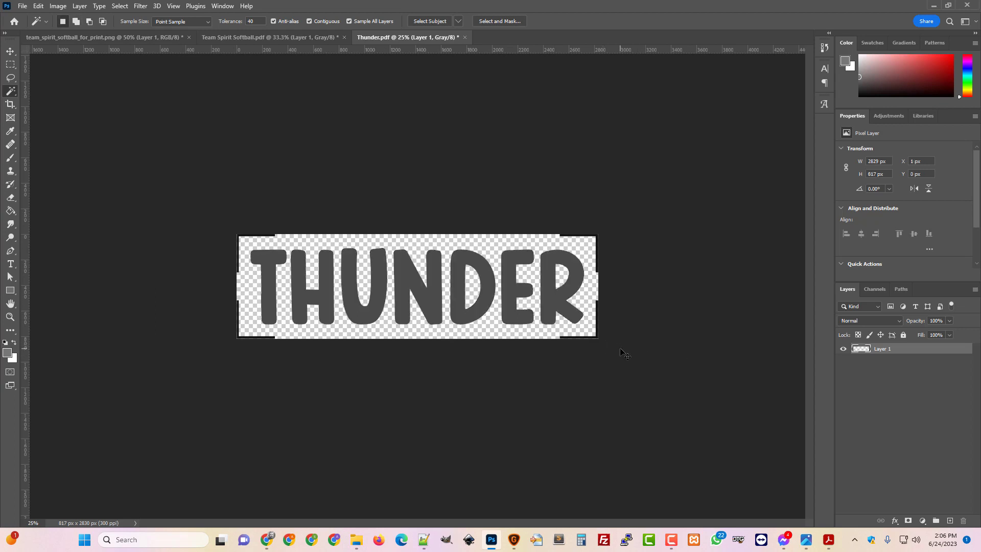
key("Delete")
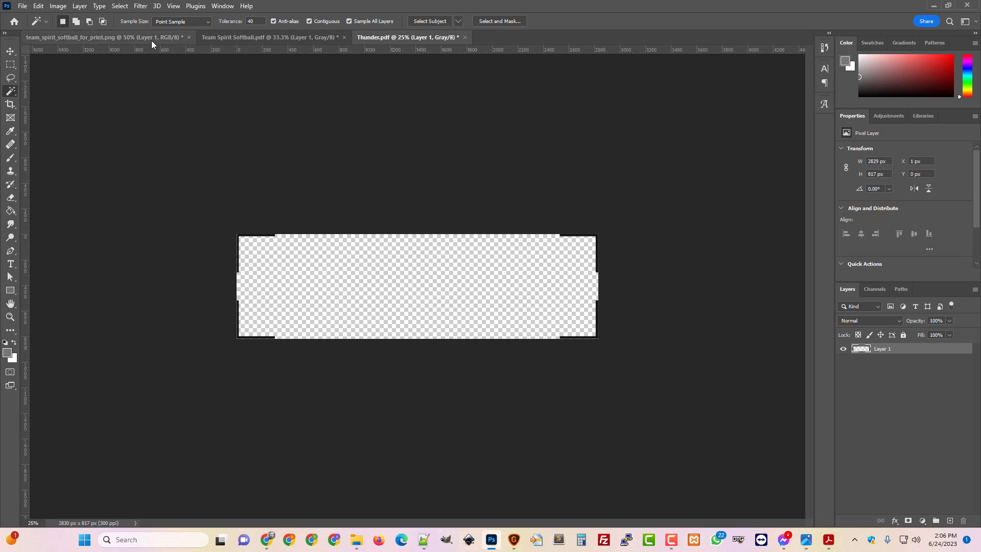
left_click(151, 40)
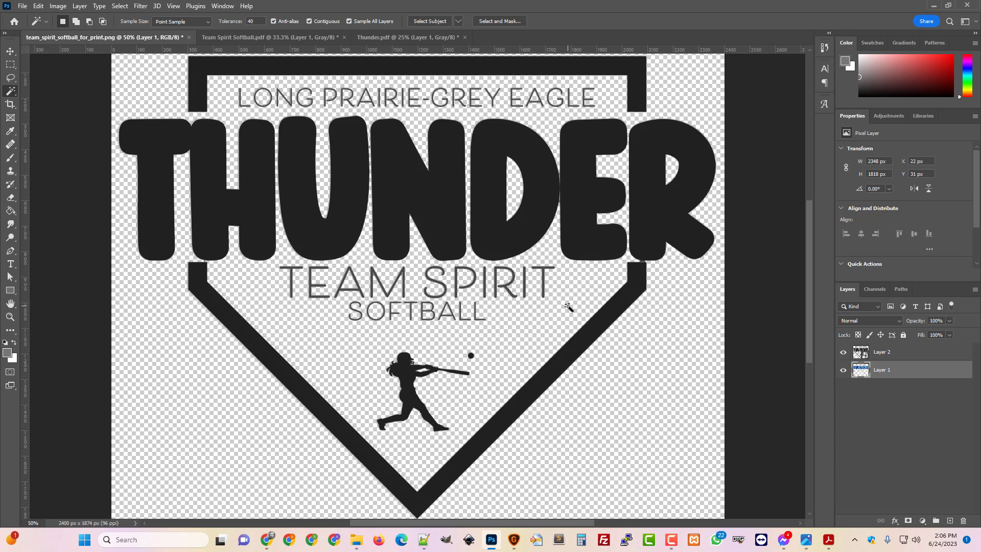
Paste the letters as Layer 3, convert it to a smart object, and scale it down
key("ctrl+v")
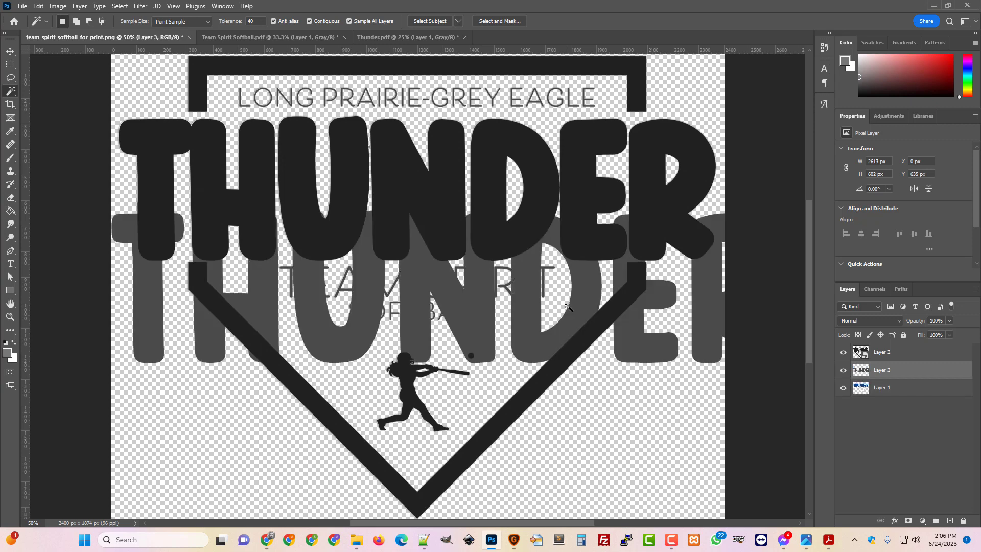
right_click(885, 379)
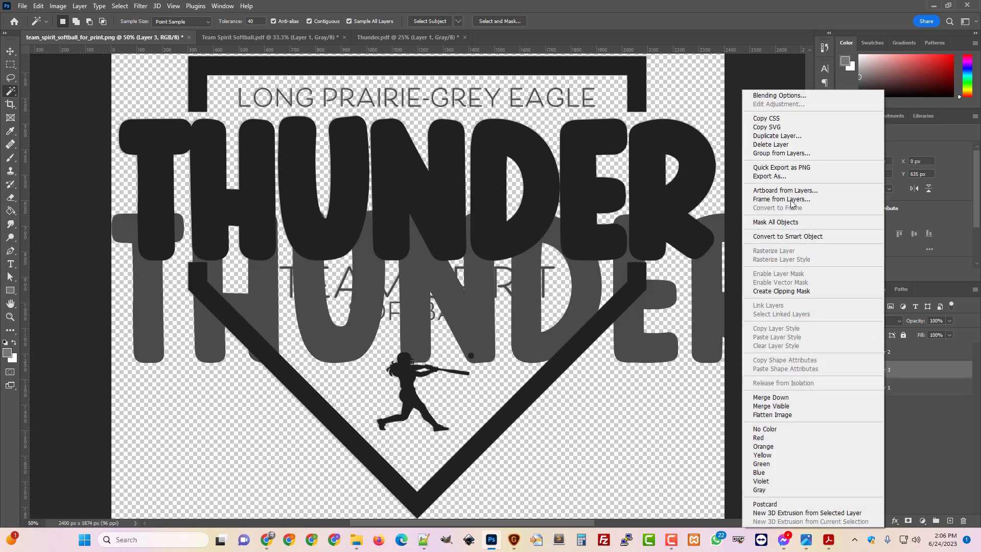
left_click(789, 236)
key("ctrl+t")
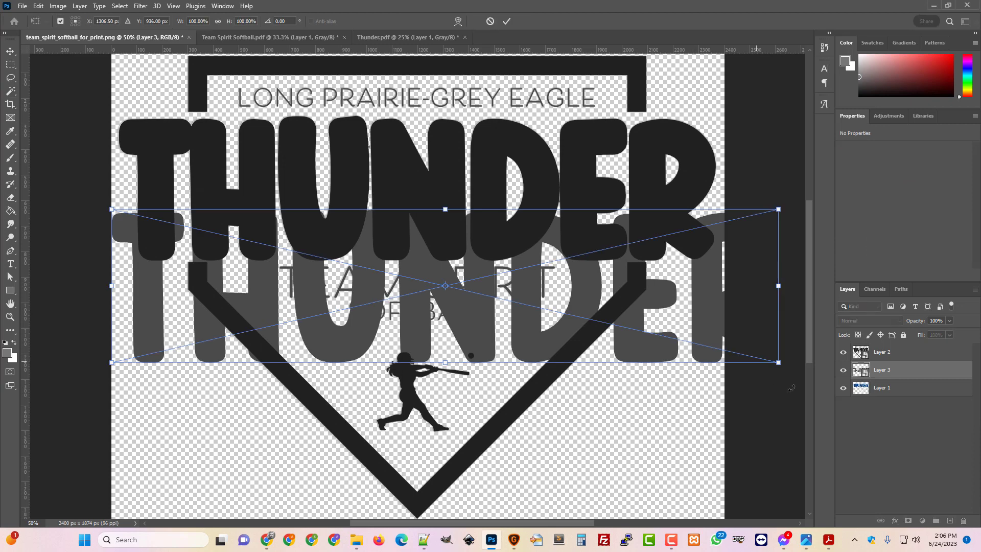
left_click_drag(776, 361, 397, 276)
key("Return")
Enlarge the grey THUNDER to nearly the full canvas width
key("w")
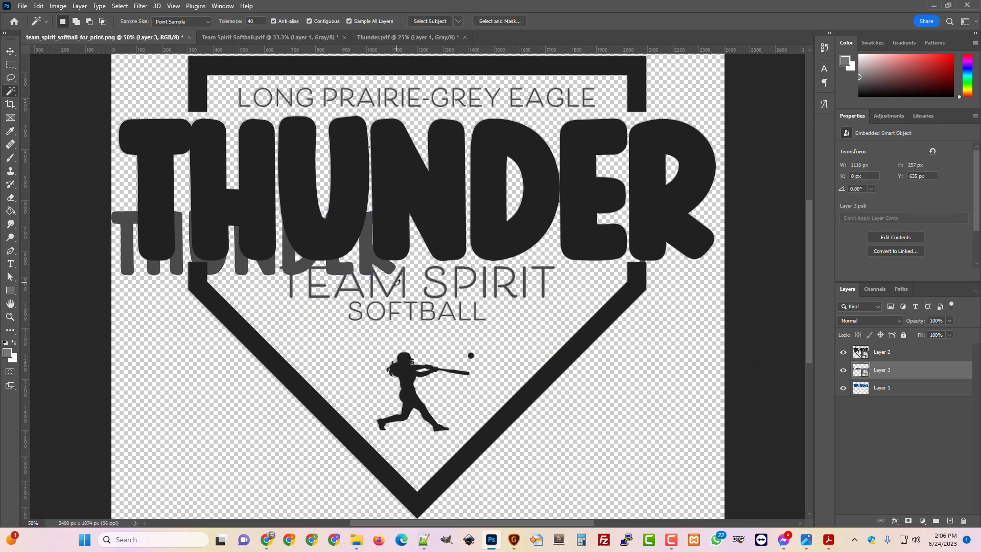
key("ctrl+t")
left_click_drag(396, 275, 658, 388)
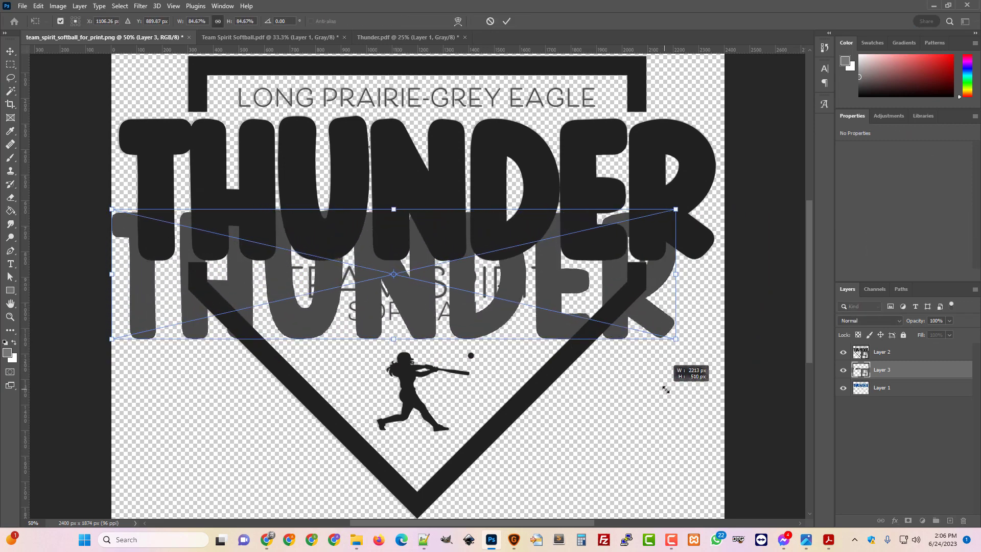
left_click_drag(667, 393, 666, 392)
key("Return")
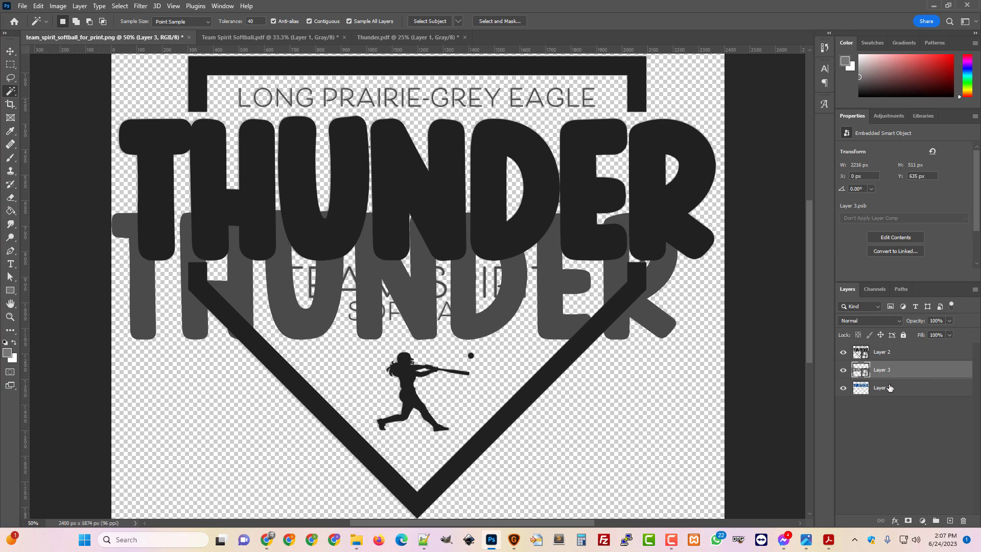
Hide Layer 2, then move and scale the grey THUNDER over the blue original
left_click(843, 352)
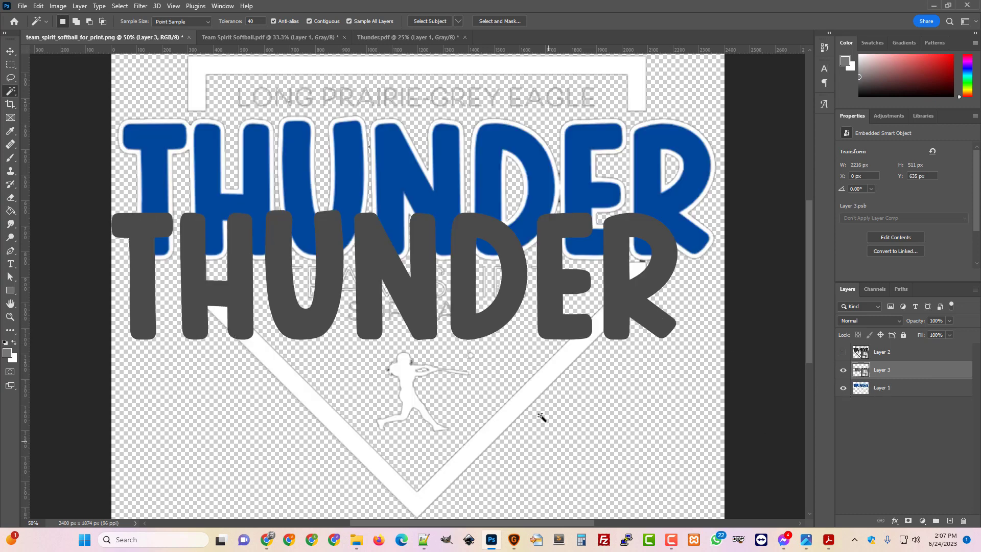
left_click(11, 51)
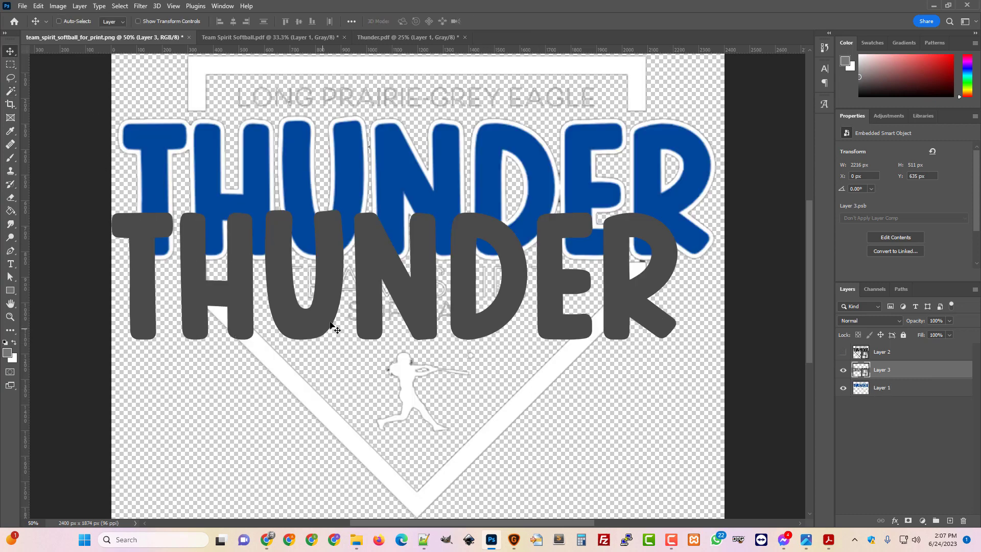
left_click_drag(331, 319, 342, 225)
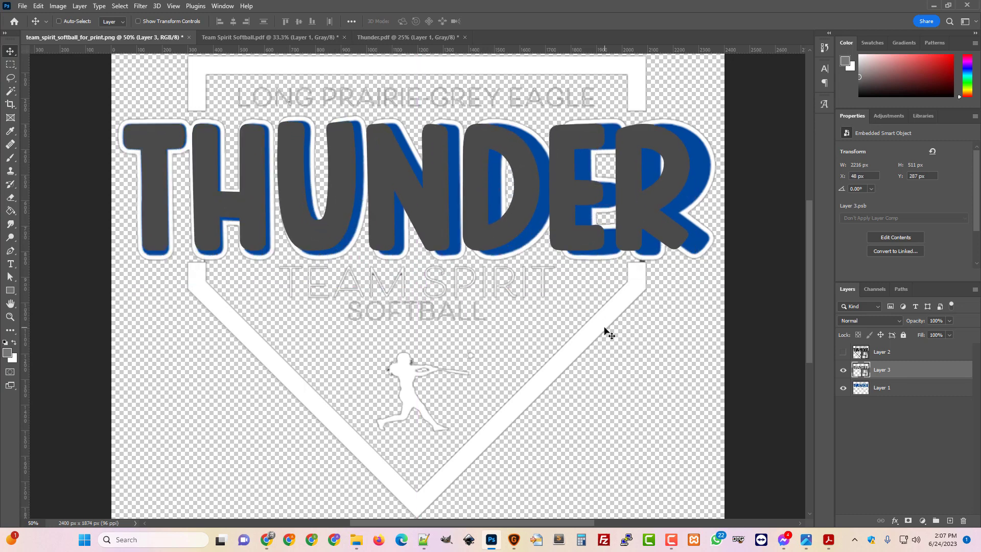
key("ctrl+t")
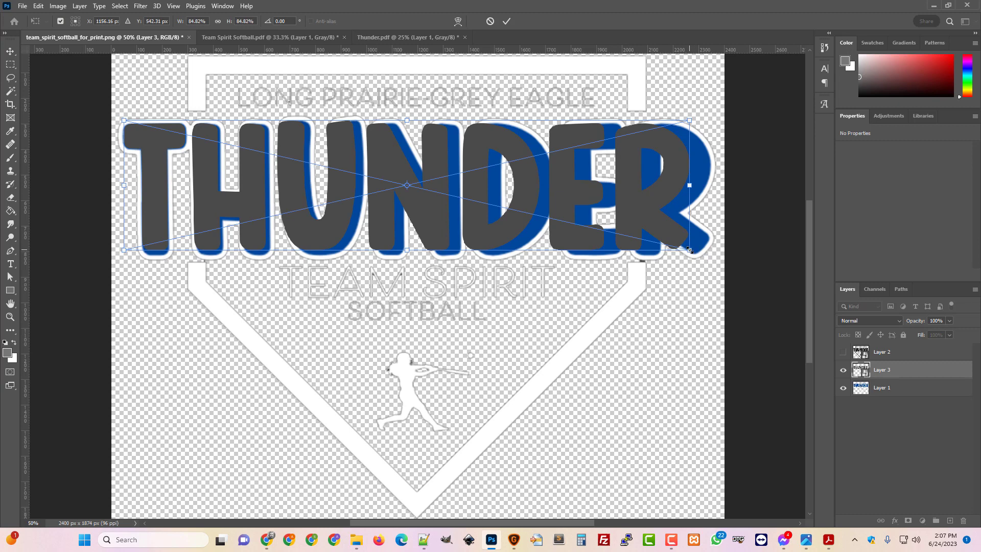
left_click_drag(690, 249, 711, 263)
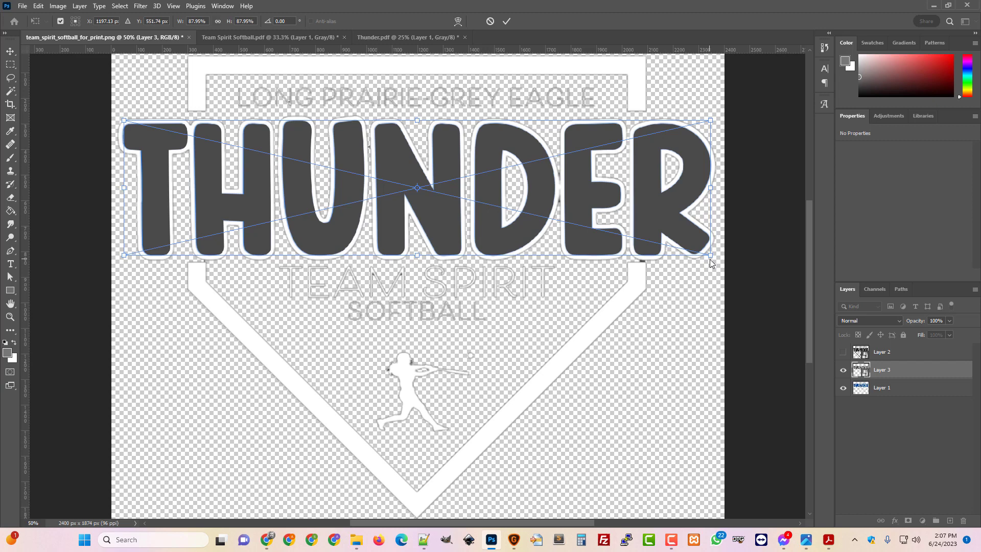
key("Return")
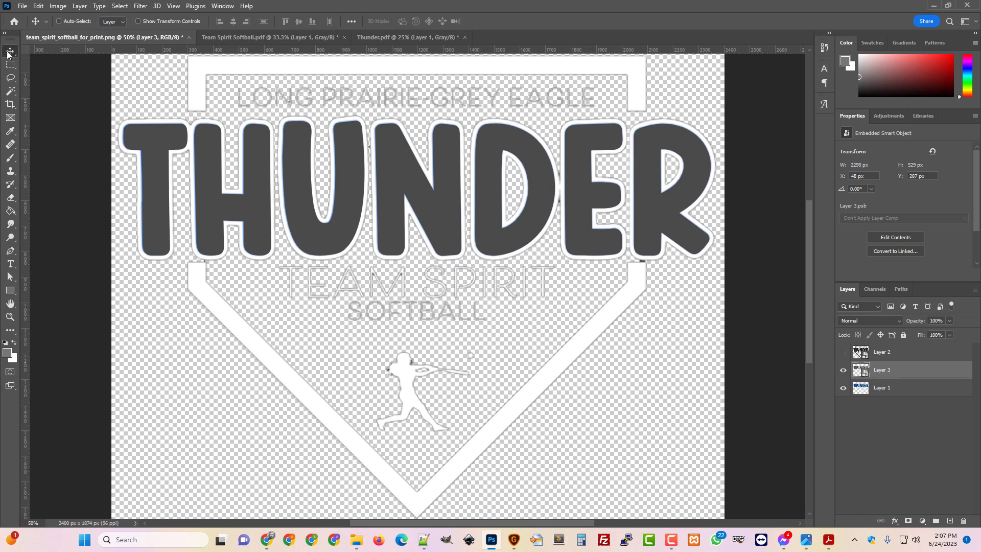
Centre THUNDER horizontally to the canvas, enlarge it to 2304 x 533 px, and re-centre
left_click(352, 21)
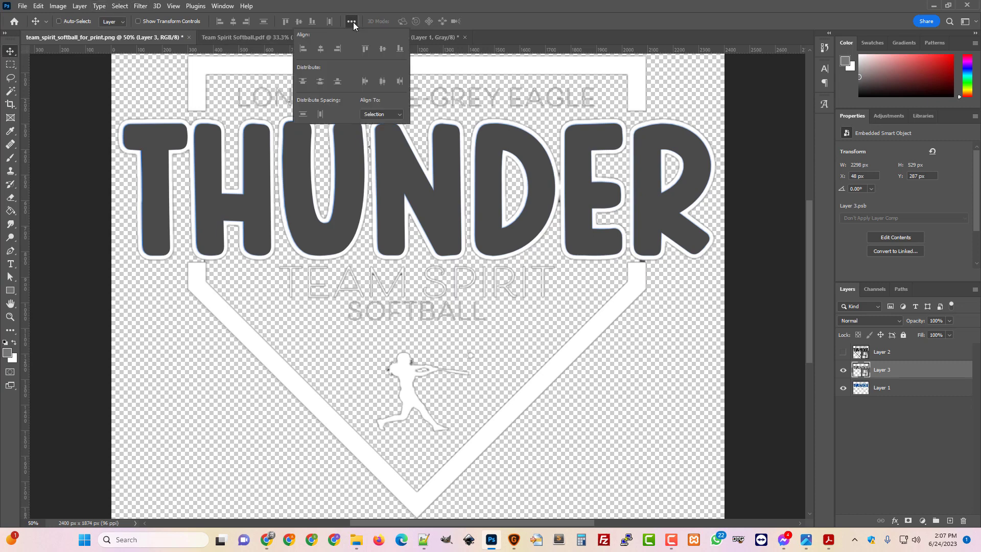
left_click(380, 114)
left_click(381, 129)
left_click(233, 22)
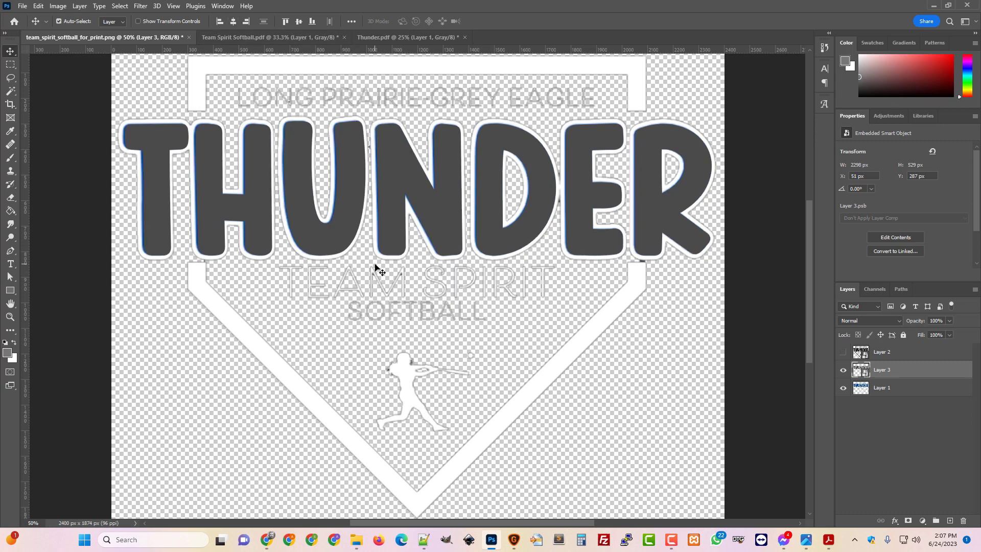
key("ctrl+t")
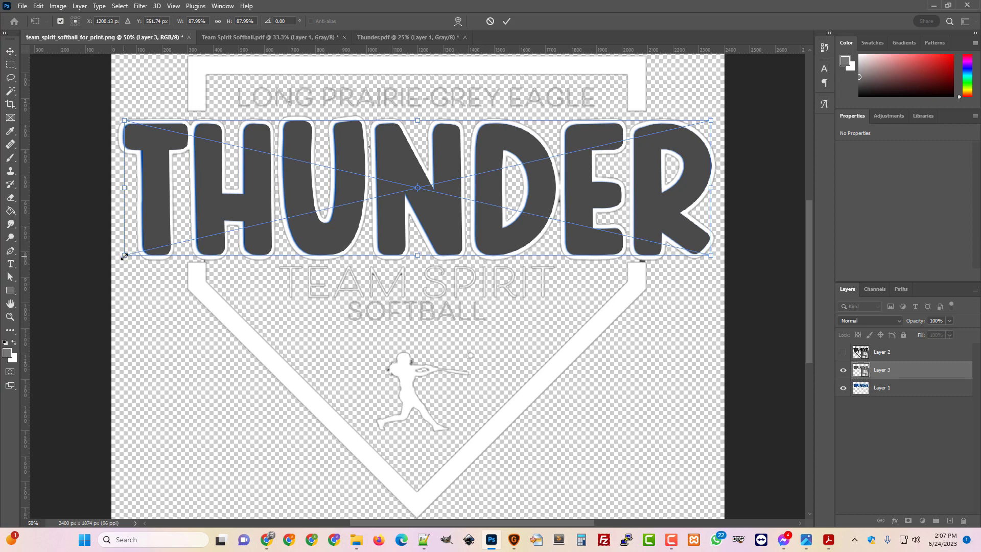
left_click_drag(124, 255, 123, 261)
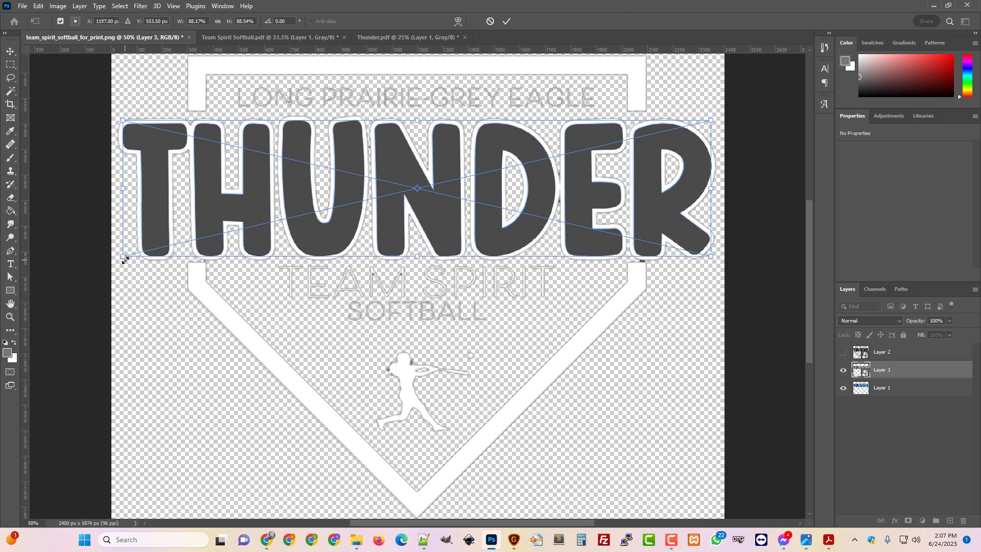
key("Return")
left_click(233, 23)
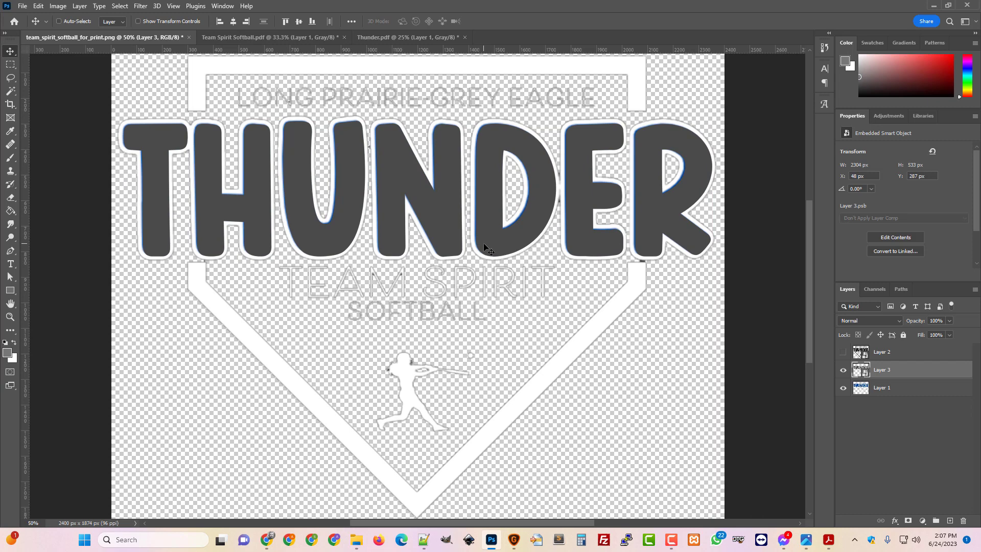
Sample the original lettering's blue into the foreground colour, comparing layer visibility
left_click(843, 370)
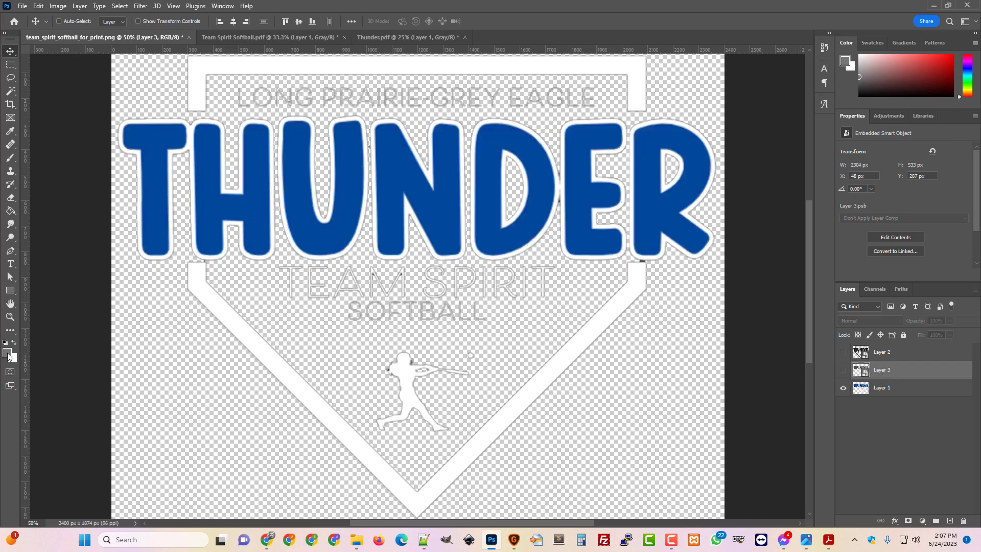
left_click(7, 353)
left_click(233, 218)
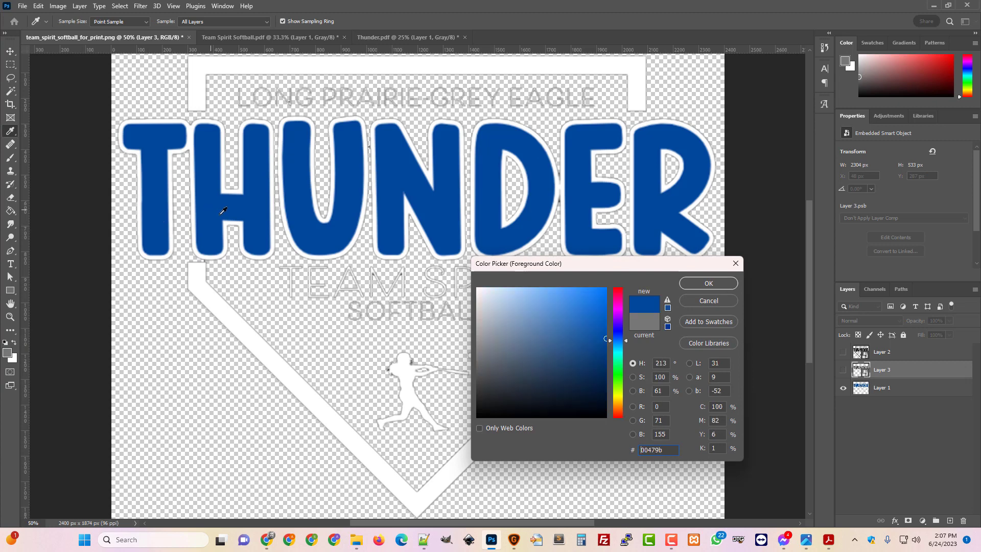
left_click(704, 284)
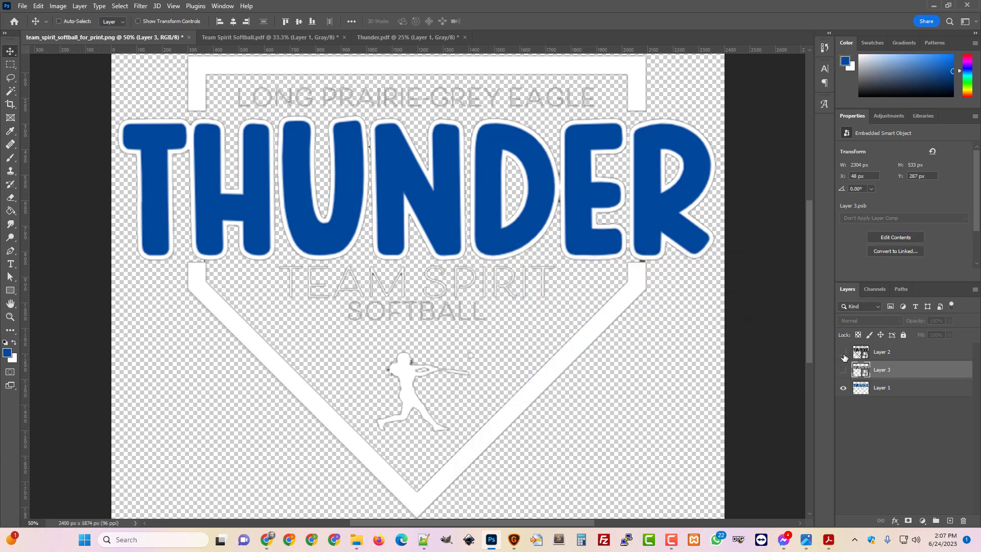
left_click(842, 353)
left_click(843, 353)
left_click(842, 370)
Add a blue #00479b Color Overlay to Layer 3 through Blending Options
right_click(889, 376)
left_click(796, 76)
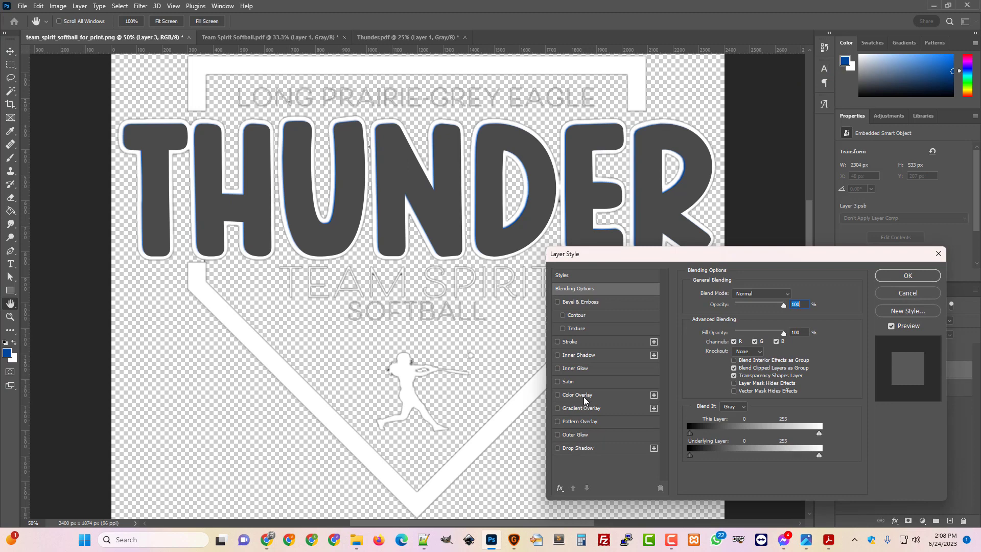
left_click(577, 395)
left_click(794, 294)
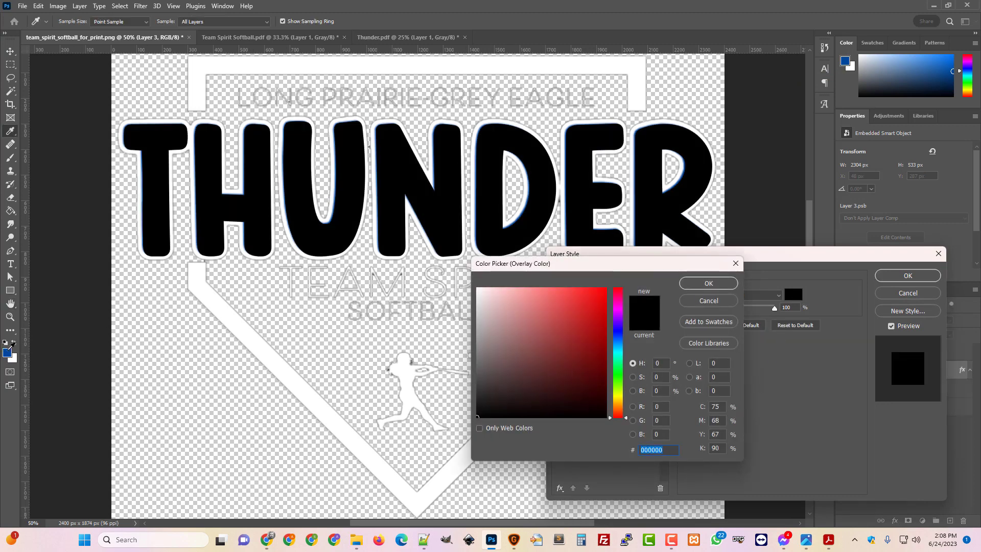
left_click(8, 352)
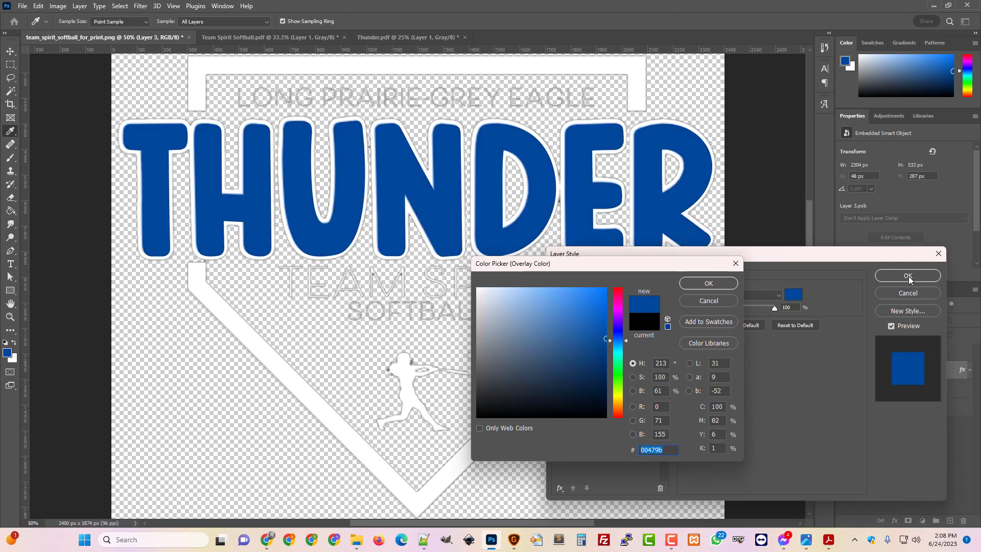
left_click(708, 282)
left_click(902, 277)
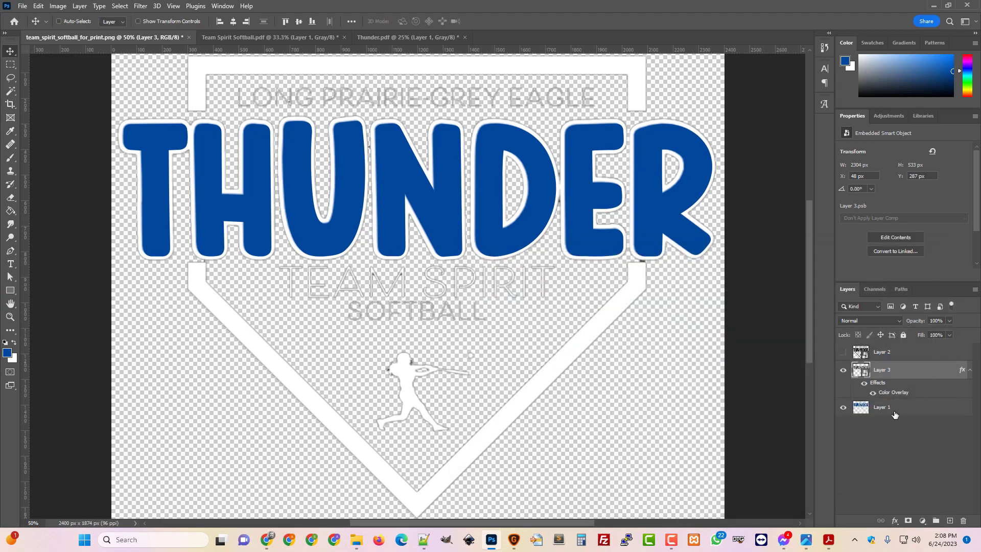
Add a white #ffffff outline Stroke to Layer 3 through Blending Options
right_click(887, 376)
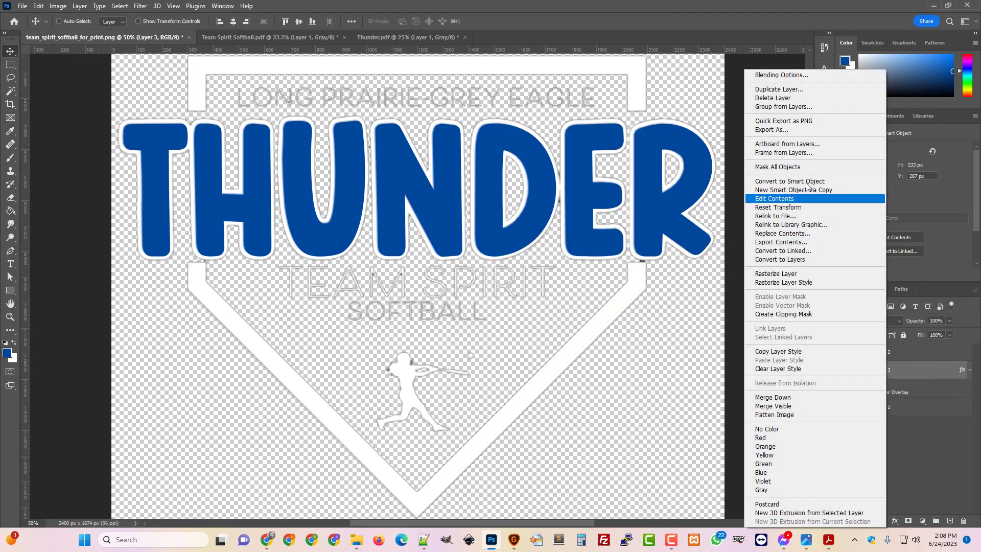
left_click(779, 75)
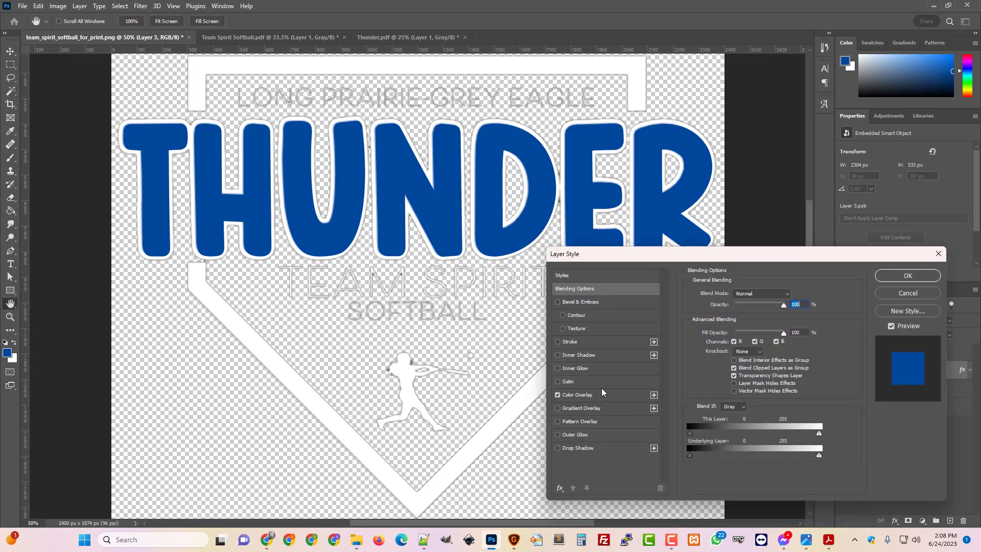
left_click(568, 342)
left_click(712, 368)
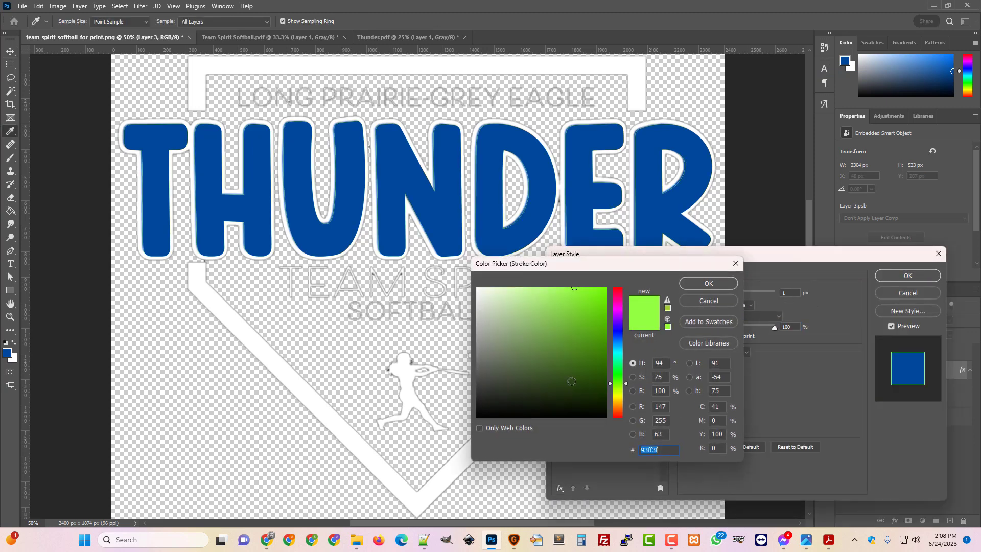
type("ffffff")
left_click(726, 284)
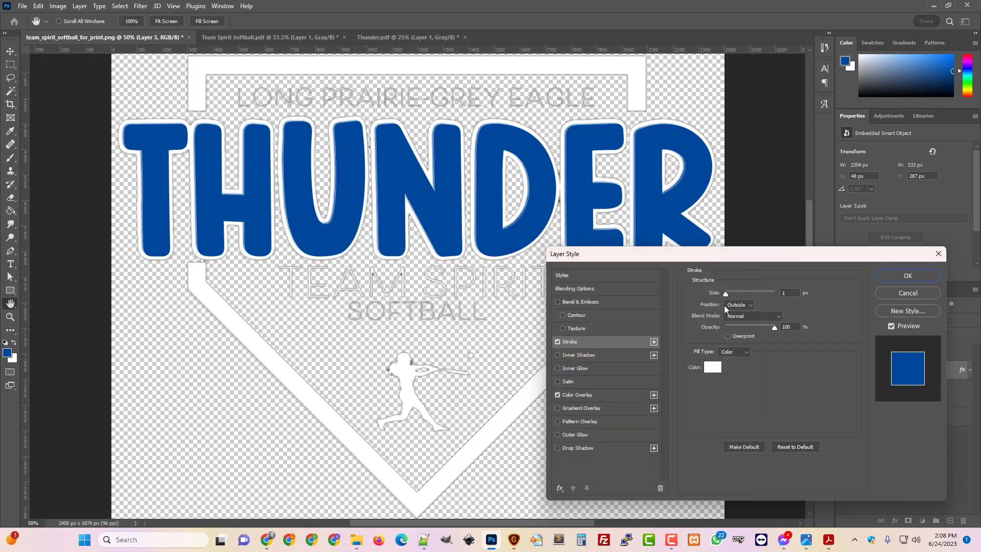
left_click_drag(727, 297, 731, 300)
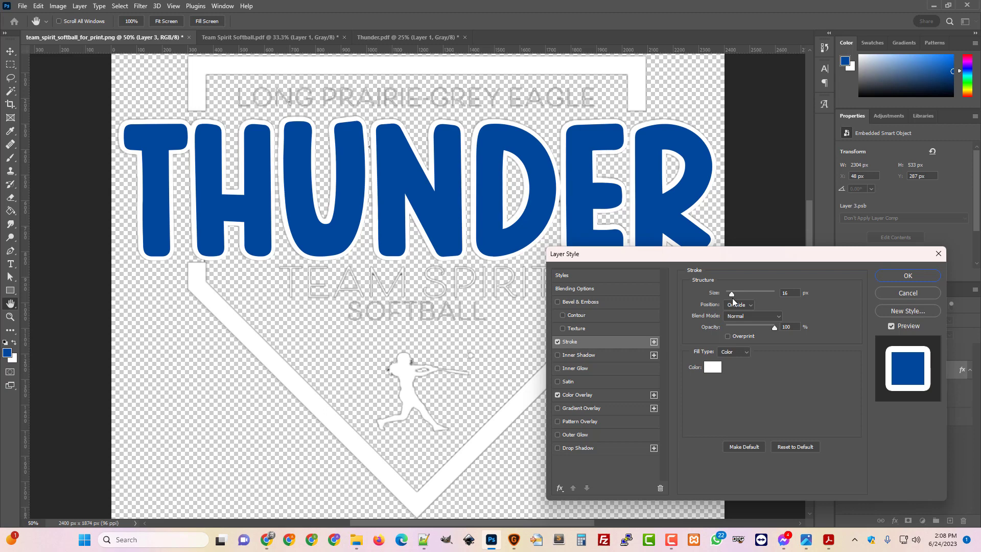
left_click(733, 299)
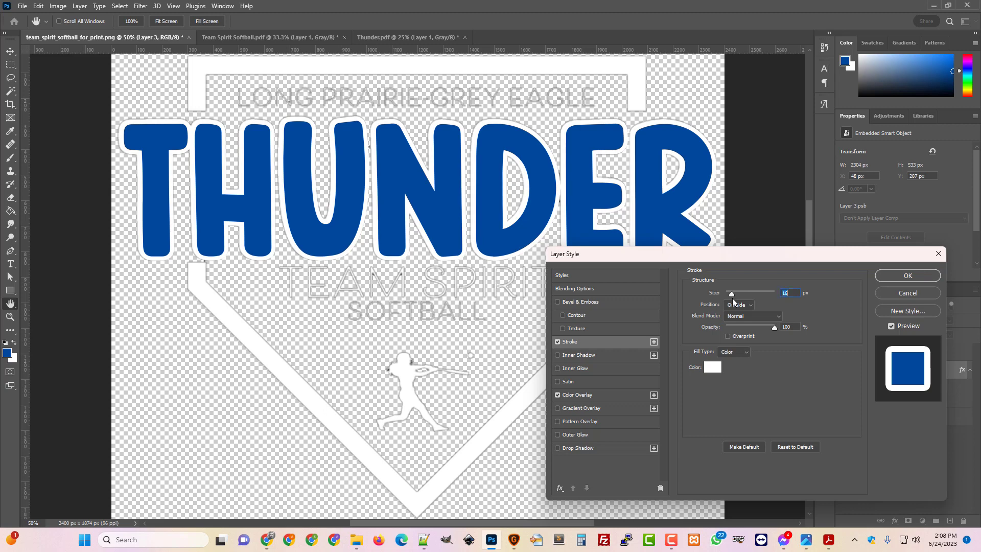
left_click(908, 275)
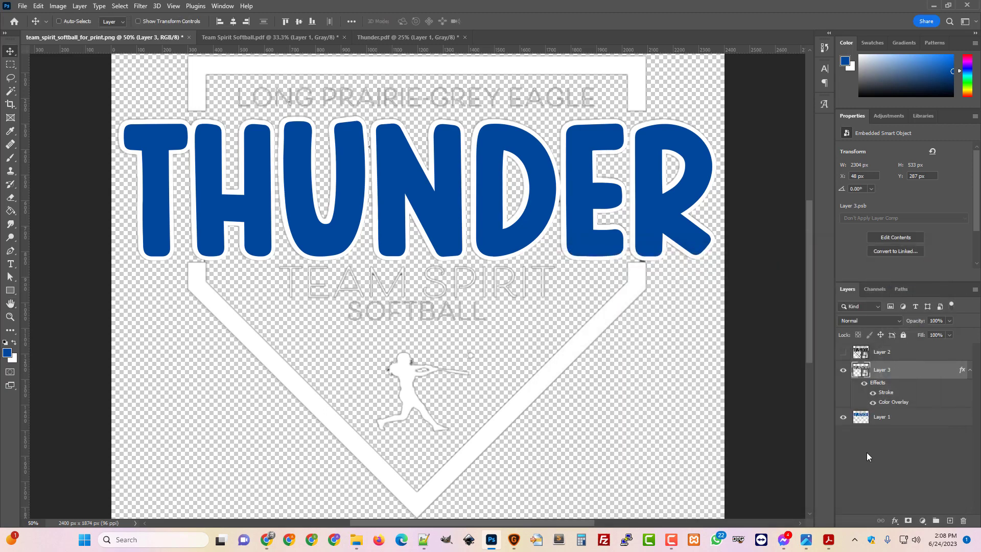
Compare against the original artwork, then set the Stroke size to 20 px
left_click(843, 418)
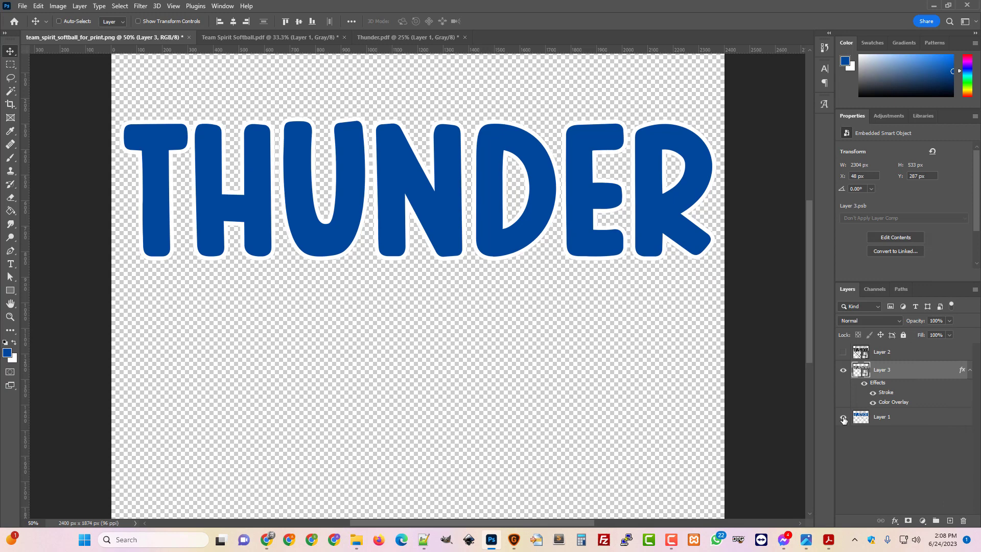
left_click(844, 418)
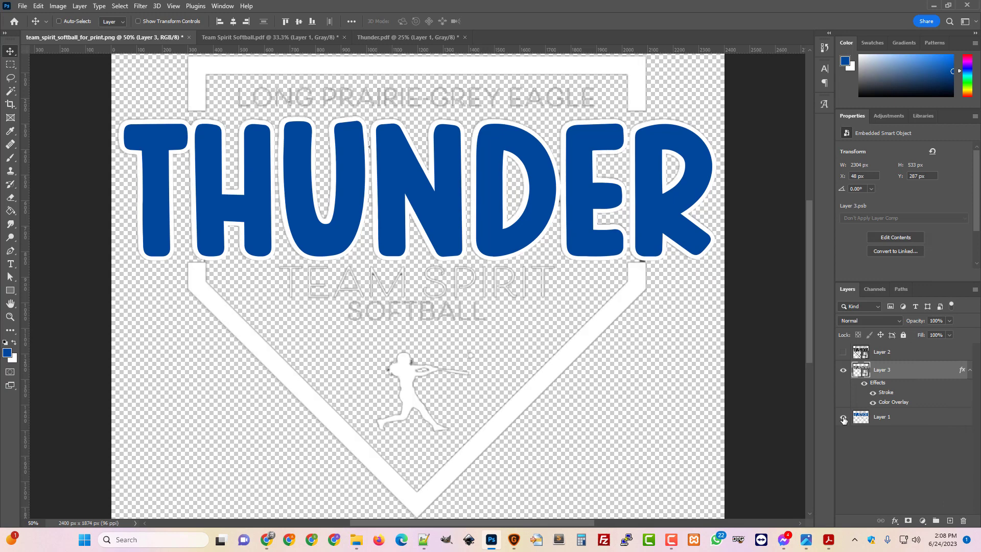
double_click(886, 395)
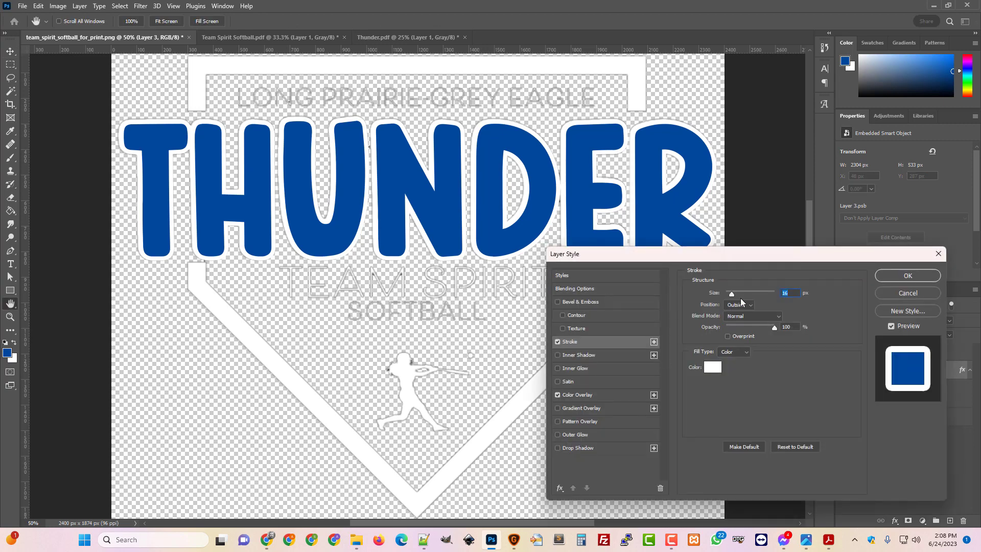
key("Up")
key("Up")
key("Up")
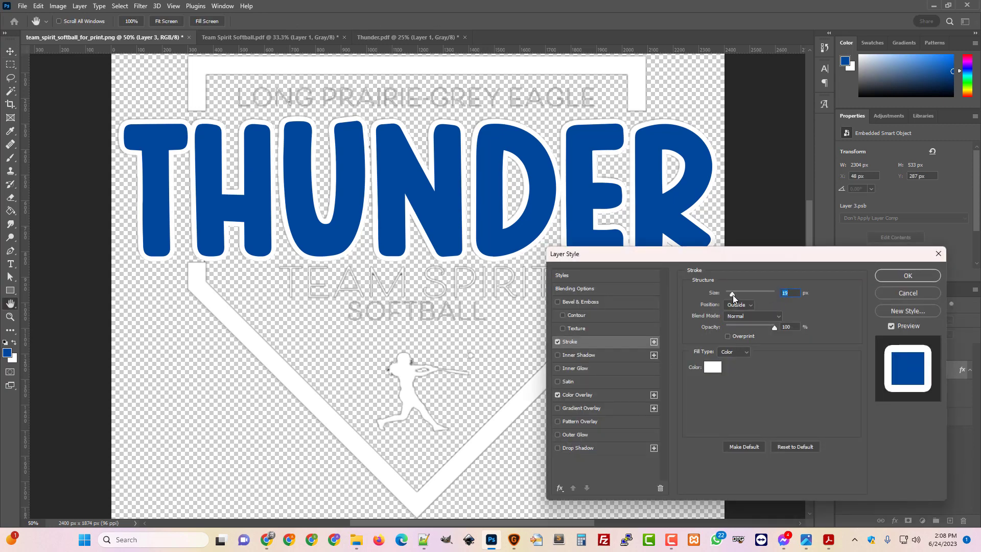
key("Up")
key("Up")
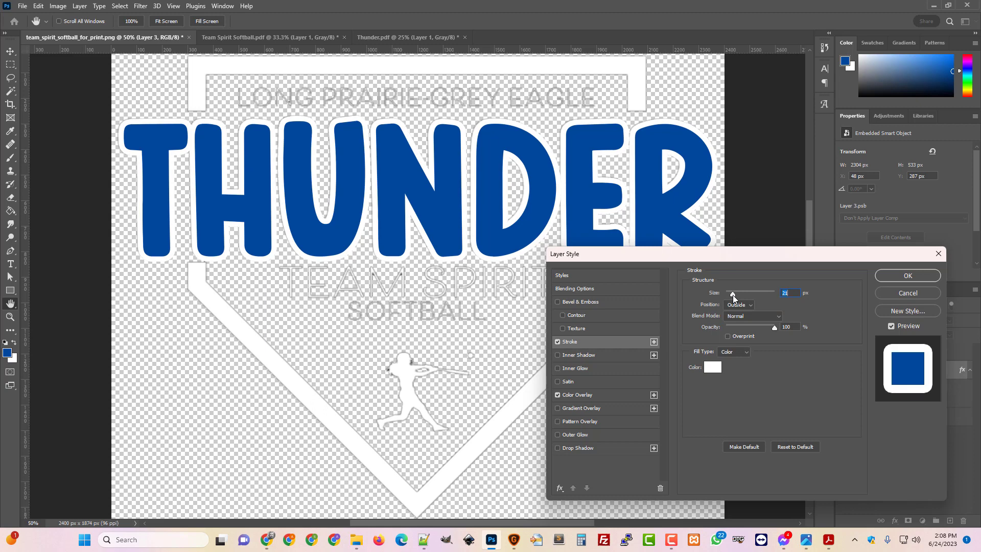
key("Down")
left_click(907, 276)
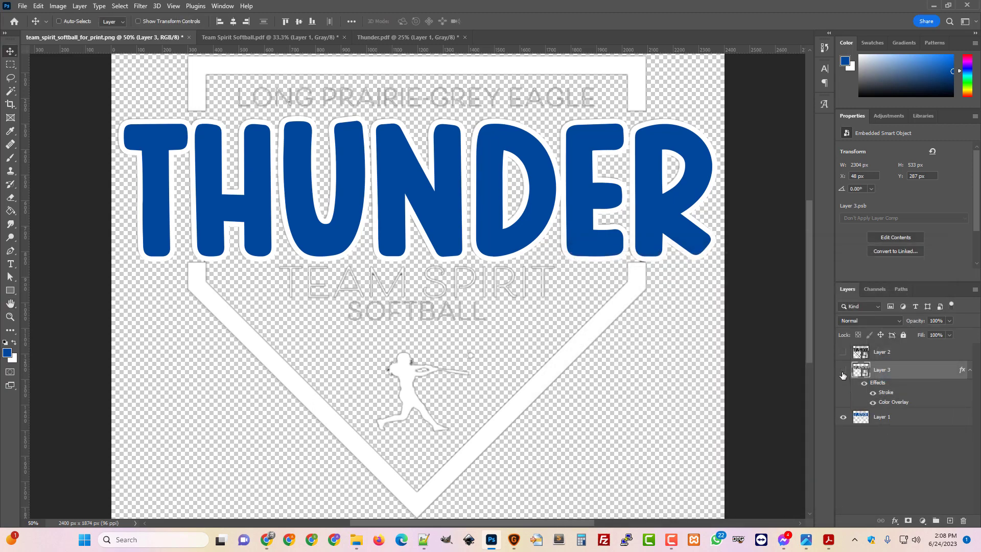
Toggle the redrawn THUNDER and original artwork layers to compare them
left_click(843, 370)
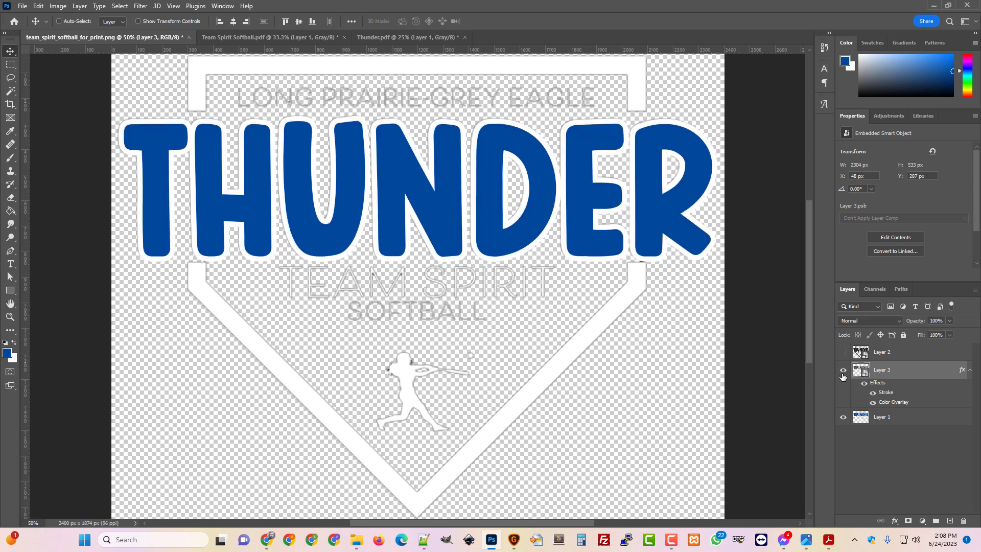
left_click(844, 418)
left_click(843, 418)
left_click(843, 418)
left_click(843, 370)
left_click(843, 418)
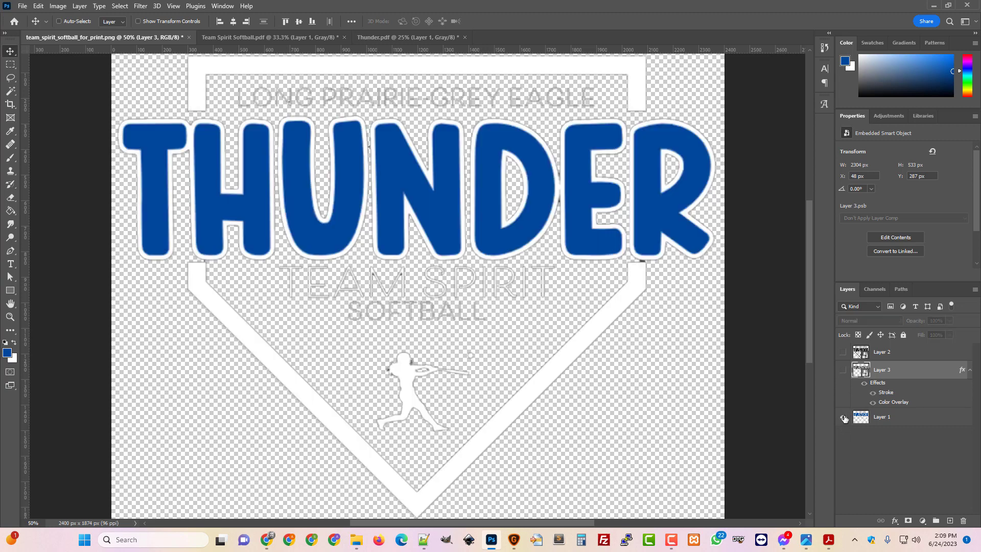
left_click(842, 370)
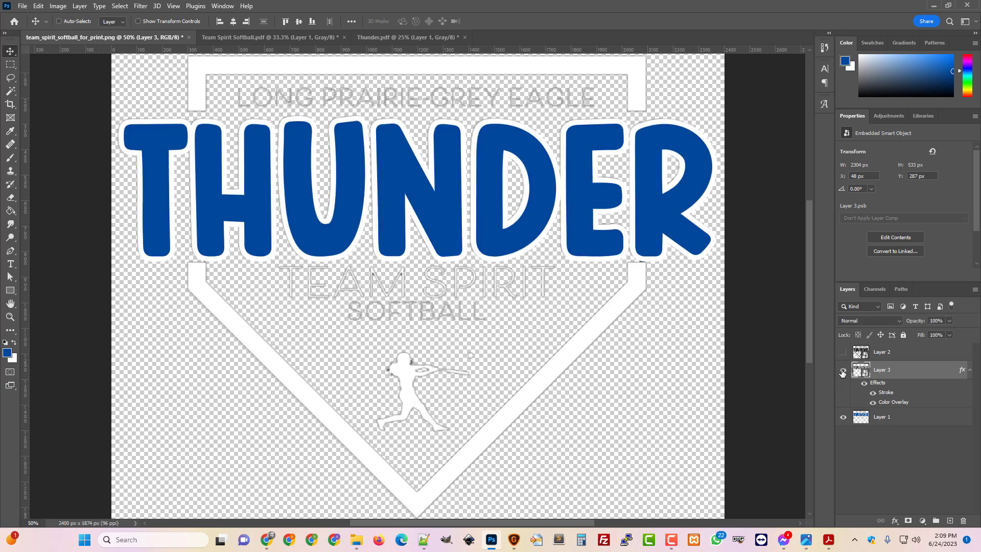
Reduce the white Stroke to 17 px and compare with Layer 1 toggled
double_click(879, 392)
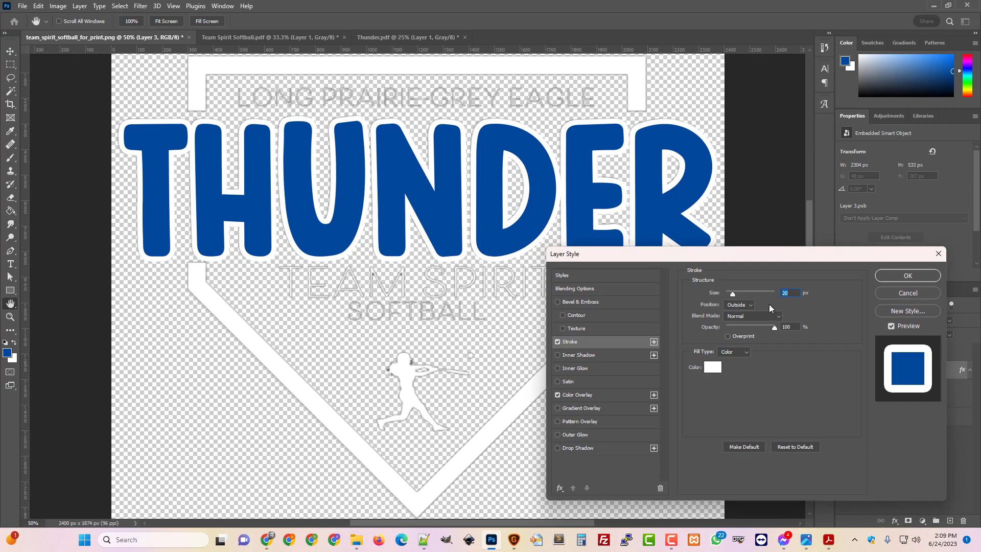
key("Down")
key("Down")
key("Down")
key("Down")
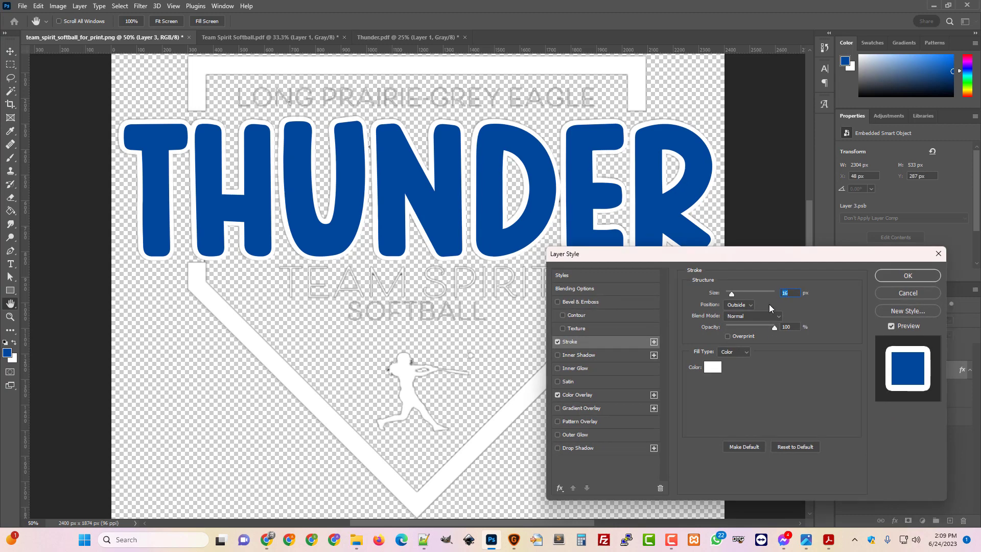
key("Up")
left_click(904, 275)
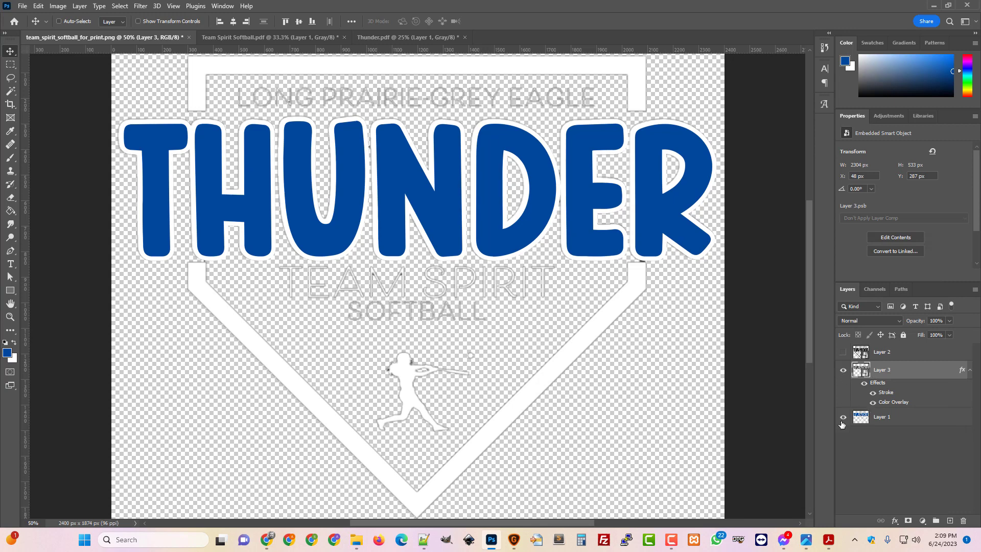
left_click(844, 418)
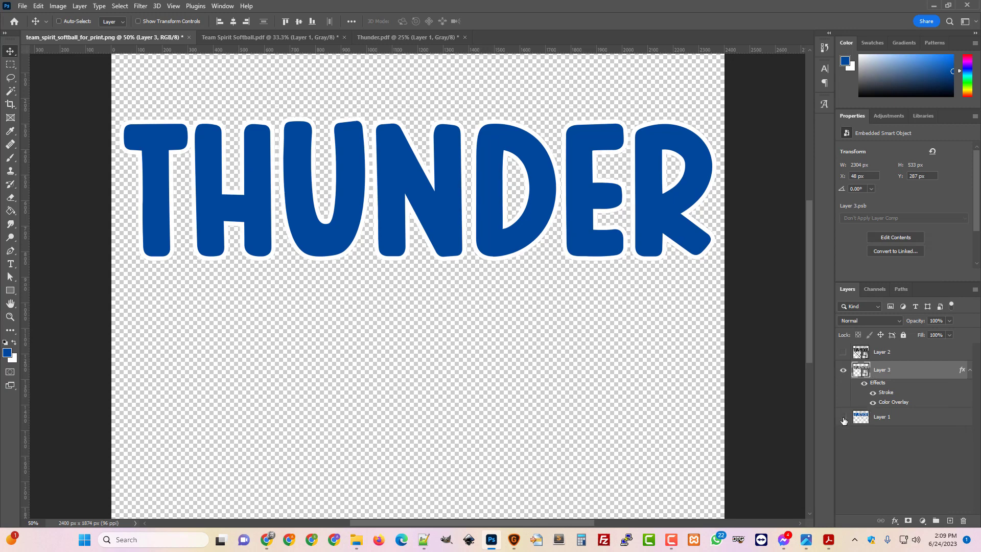
left_click(844, 417)
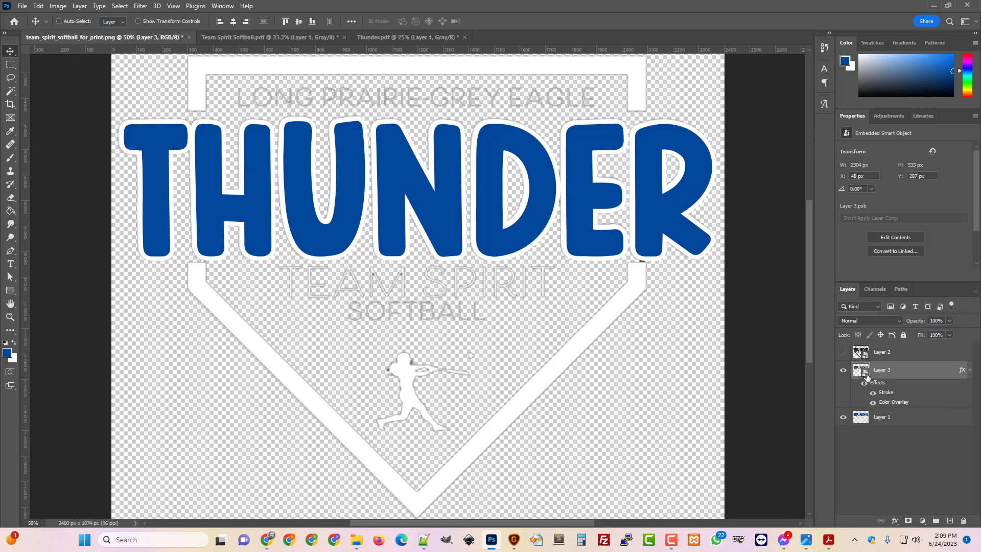
Show Layer 2, Magic Wand-select its dark letters, and dismiss the smart object delete error
left_click(843, 352)
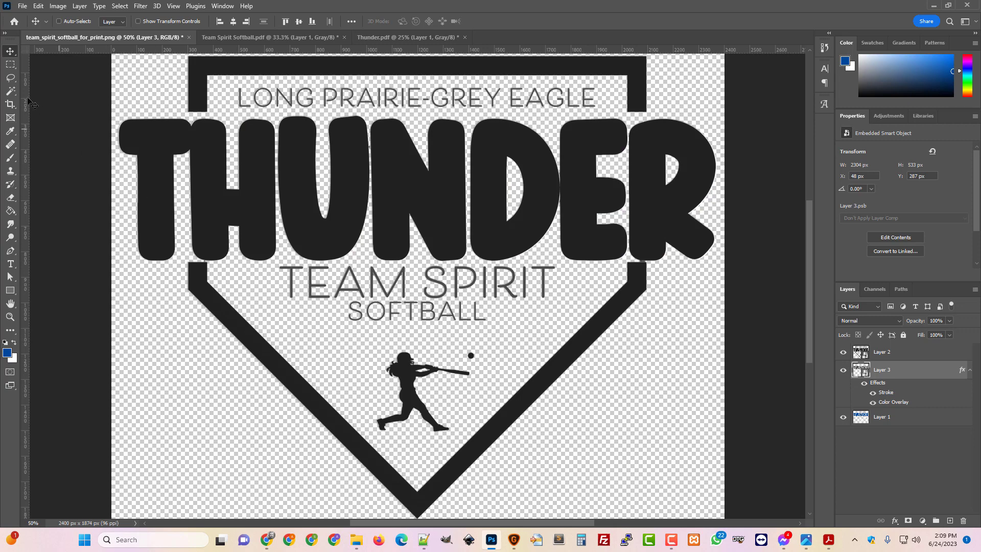
left_click(11, 78)
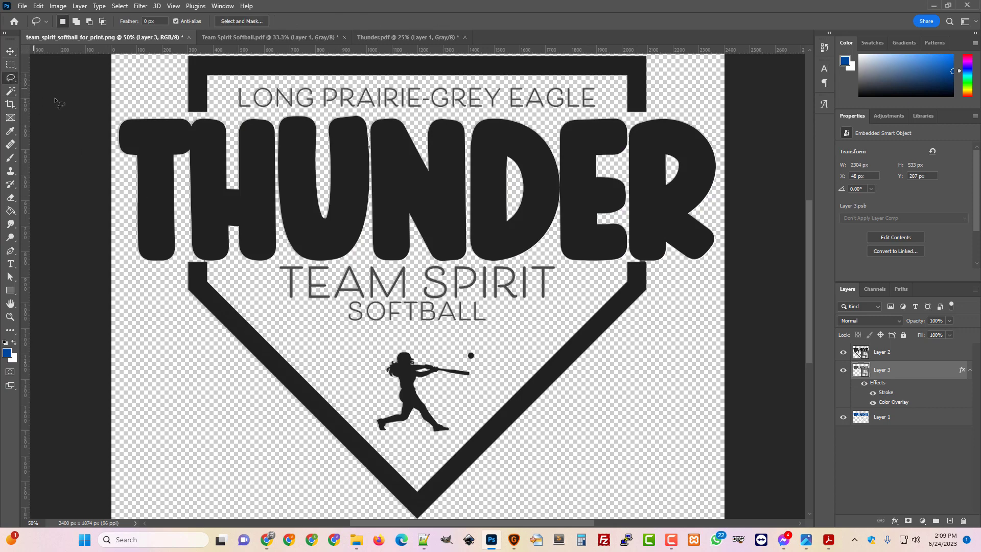
left_click(10, 91)
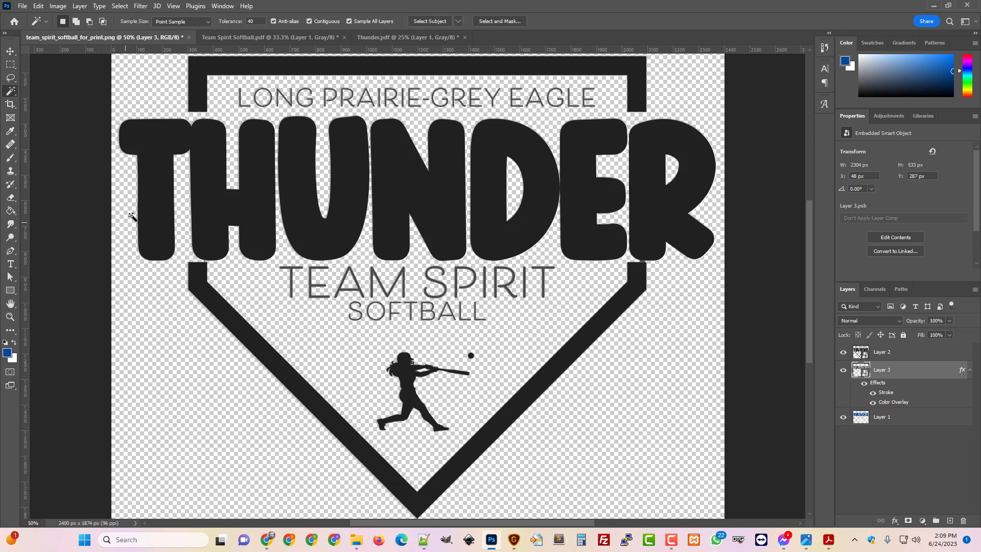
left_click(156, 214)
left_click(313, 212, "shift")
left_click(435, 212, "shift")
left_click(481, 217, "shift")
left_click(657, 224, "shift")
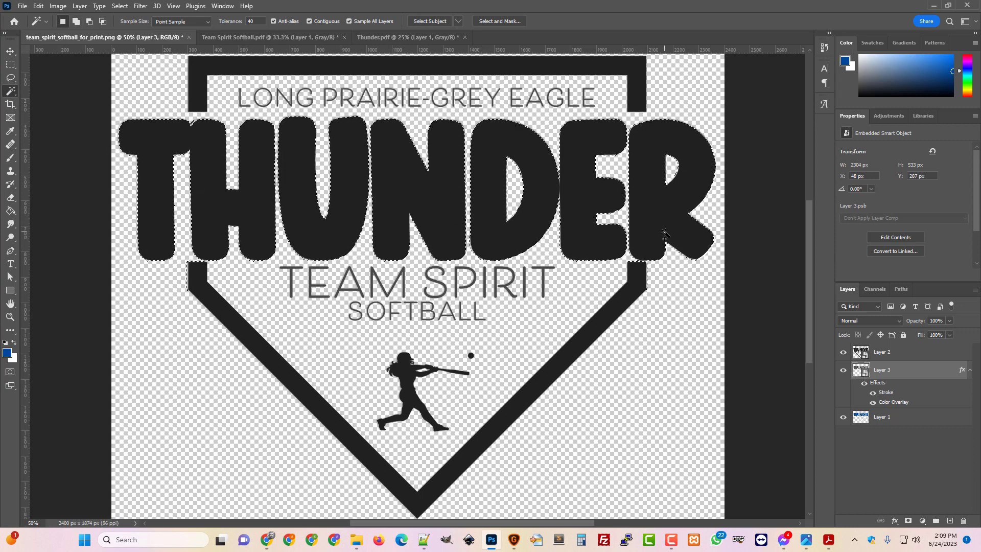
key("Delete")
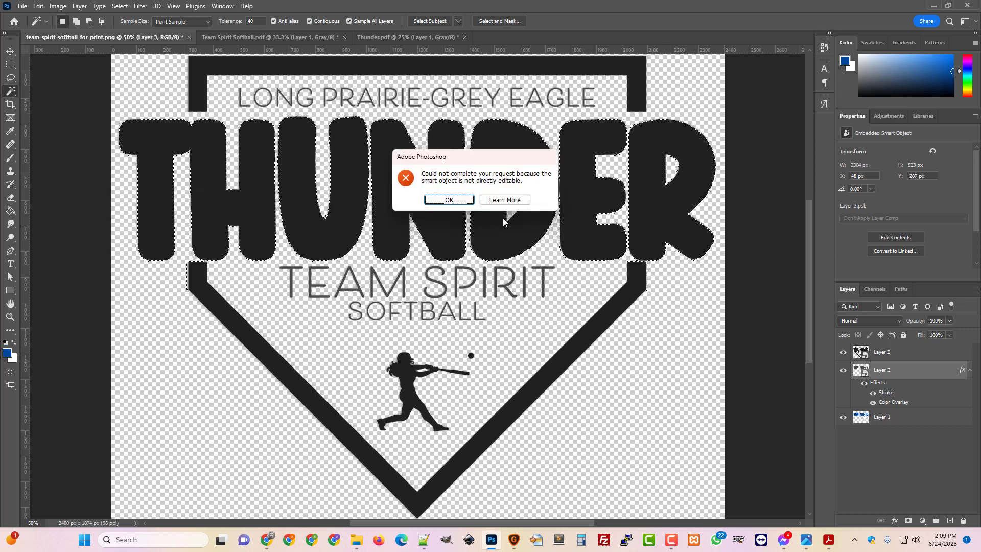
key("Return")
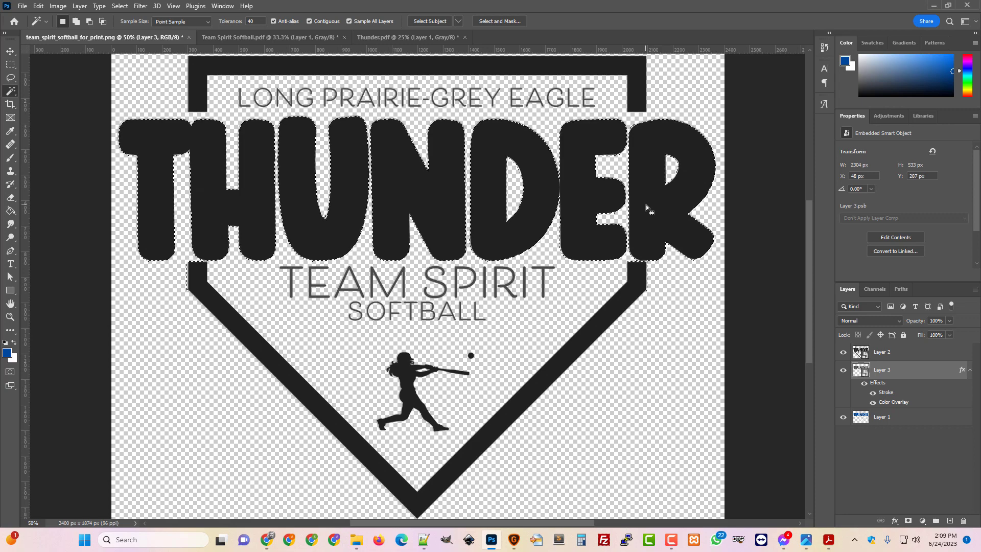
Clear the selection, make Layer 2 active, and hide Layer 1 and Layer 3
key("ctrl+plus")
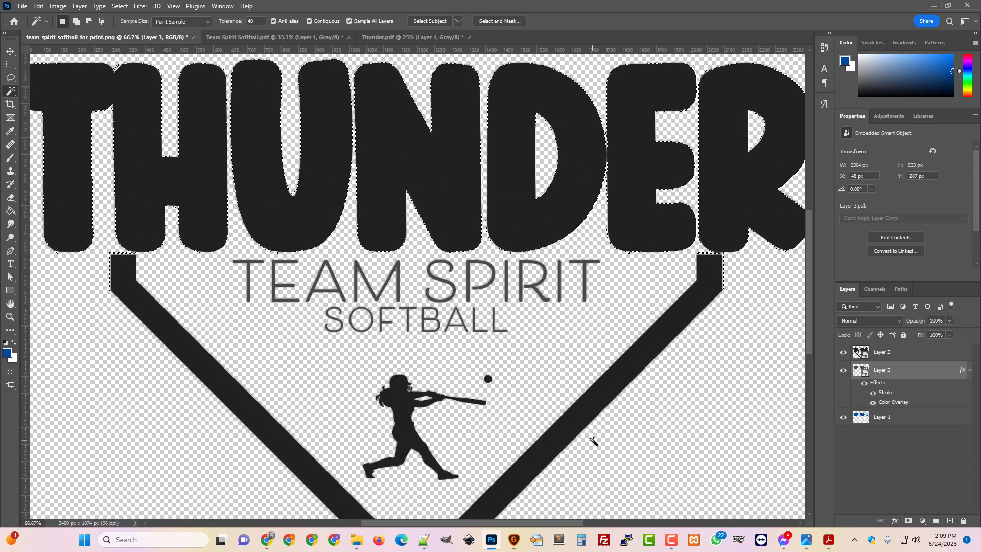
key("ctrl+d")
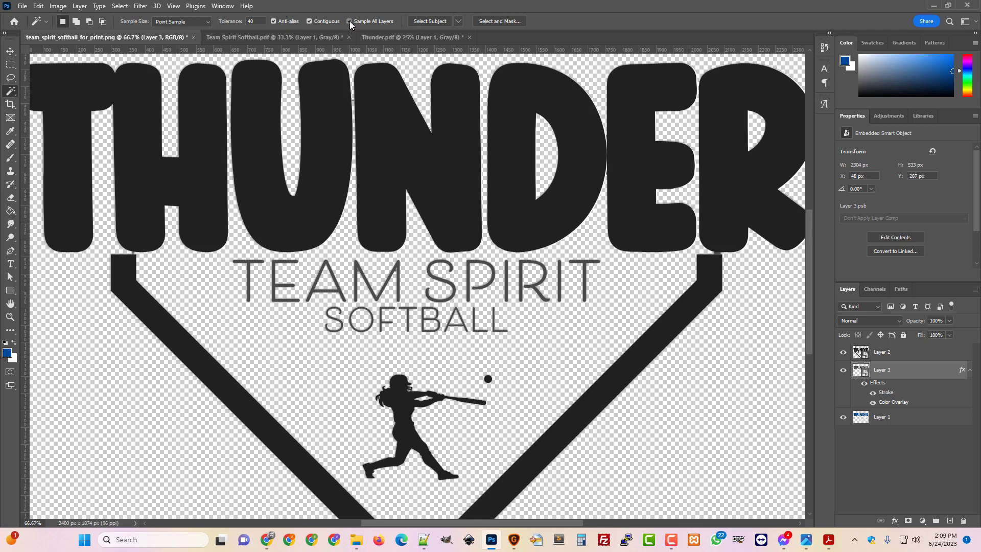
left_click(882, 353)
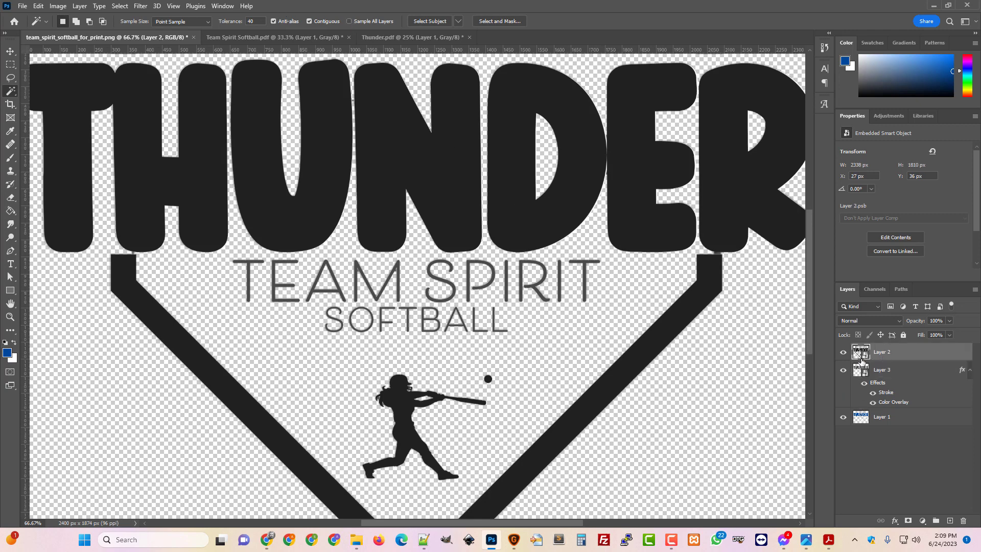
left_click(843, 416)
left_click(843, 371)
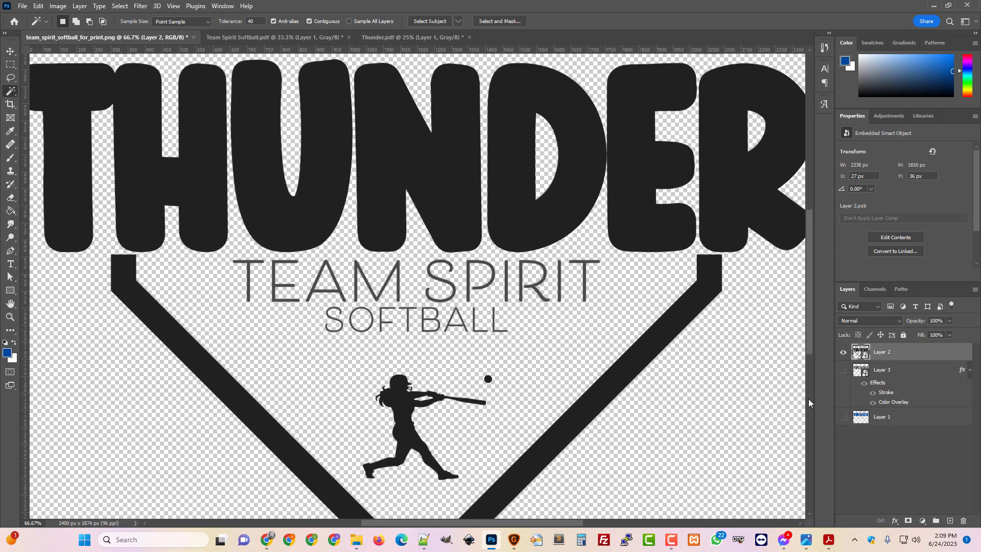
Magic Wand-select every dark THUNDER letter (T, H, U, N, D, E, R) on Layer 2
left_click(85, 181)
left_click(303, 209, "shift")
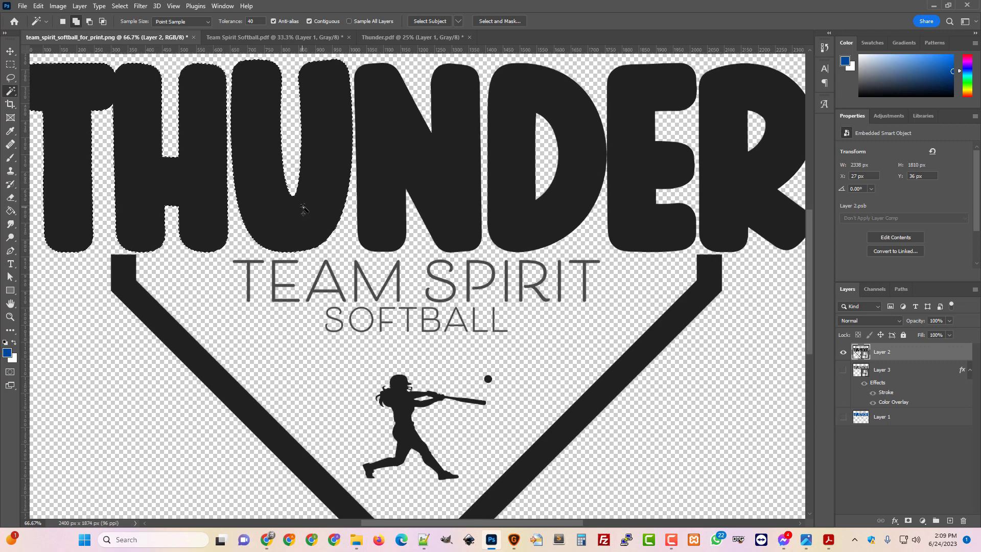
left_click(416, 177, "shift")
left_click(537, 215, "shift")
left_click(642, 225, "shift")
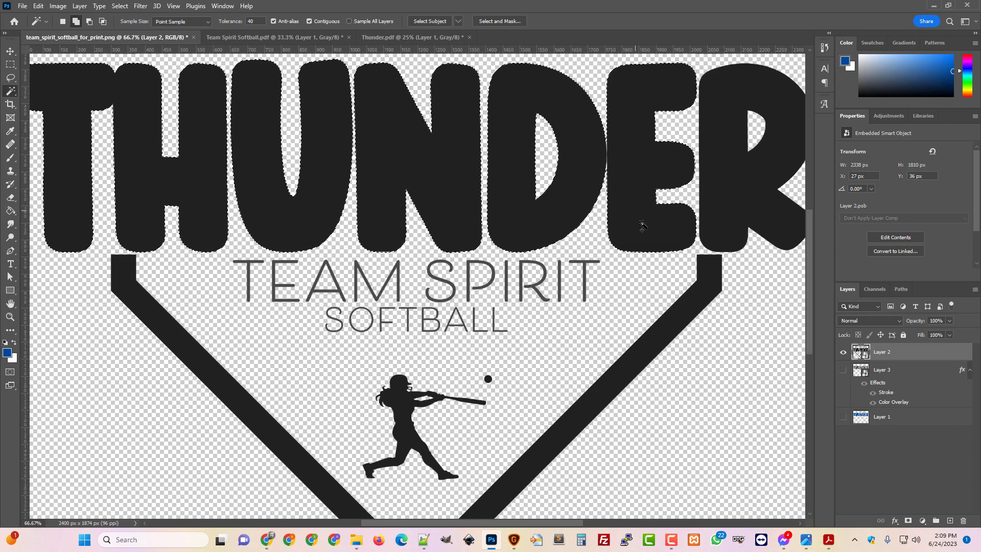
left_click(735, 221, "shift")
key("ctrl+minus")
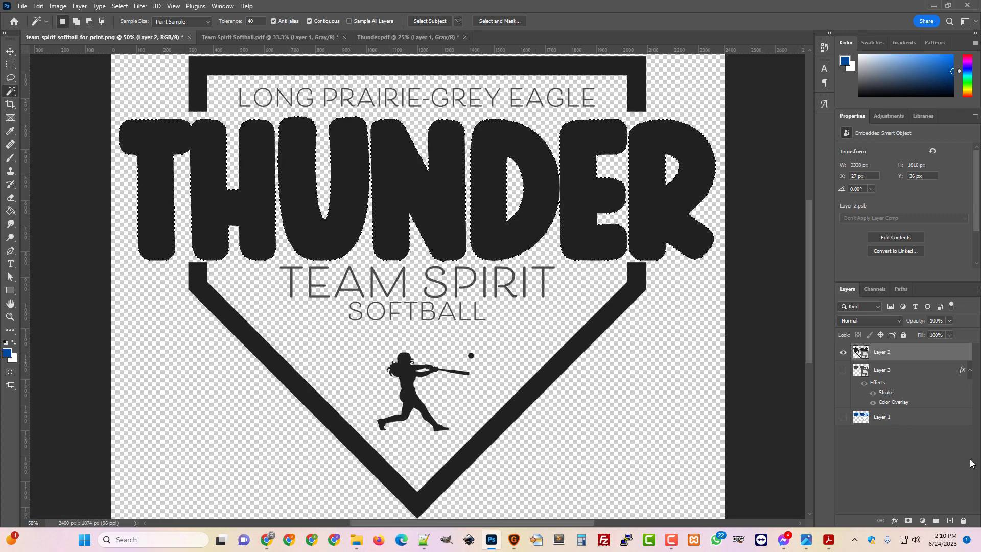
Mask the selected dark THUNDER out of Layer 2 with Layer Mask > Hide Selection
right_click(888, 353)
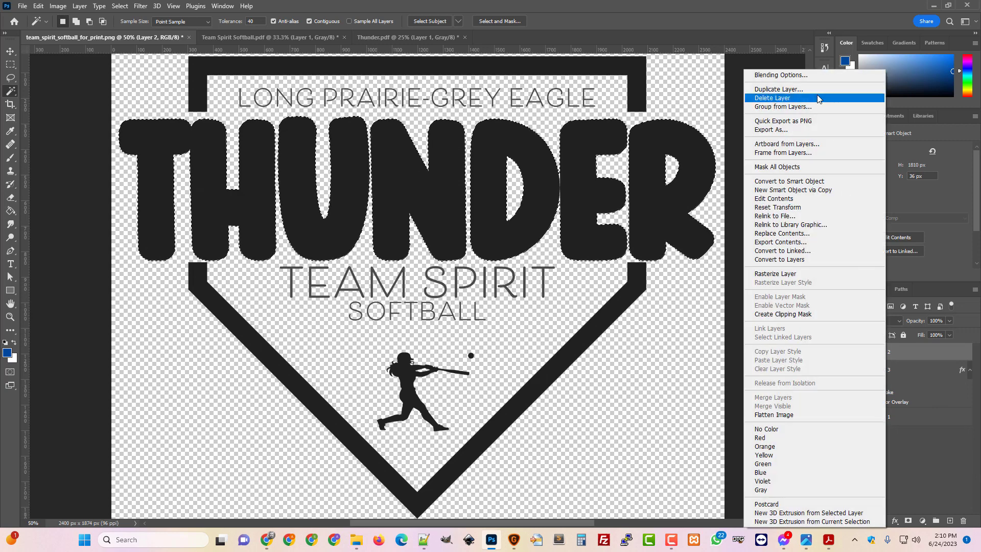
left_click(799, 317)
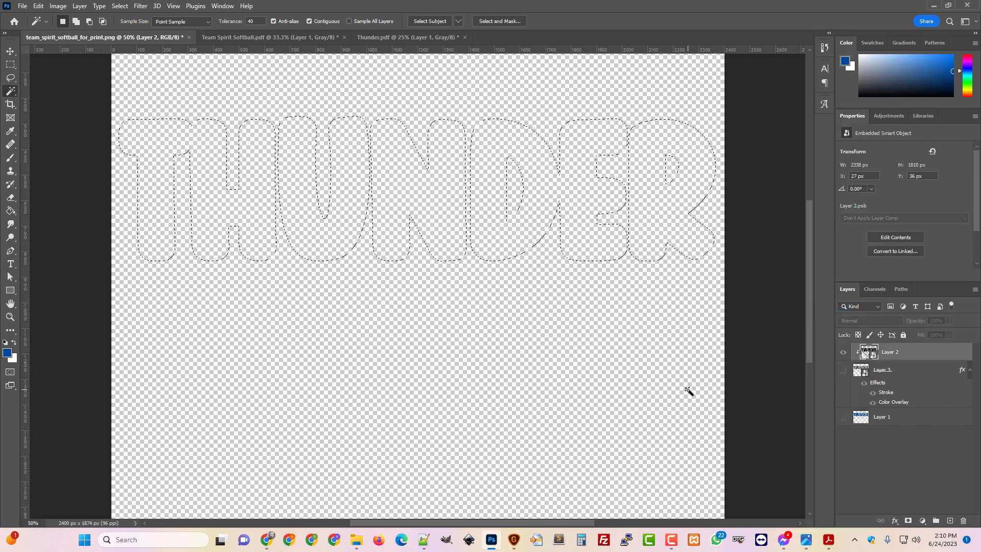
scroll(688, 391, "up", 2)
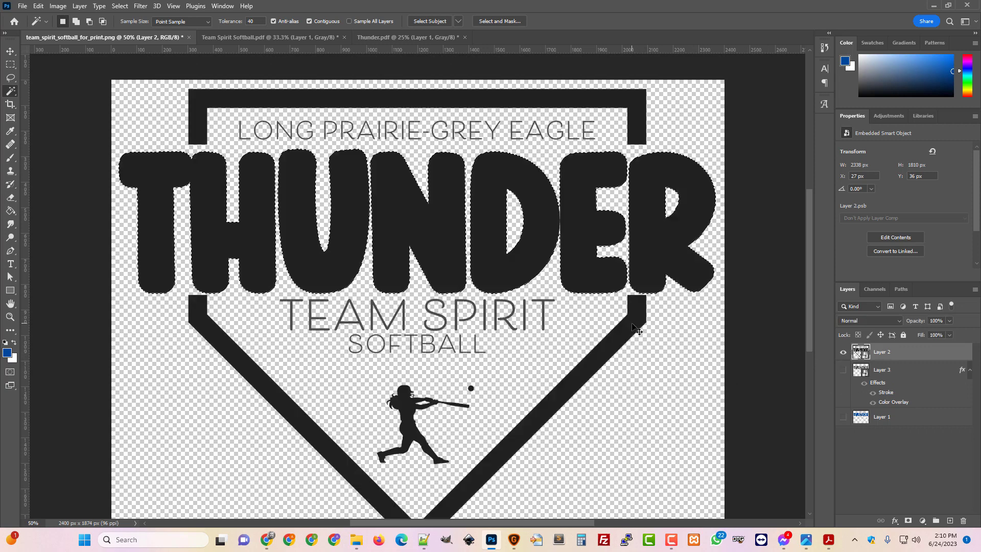
left_click(82, 7)
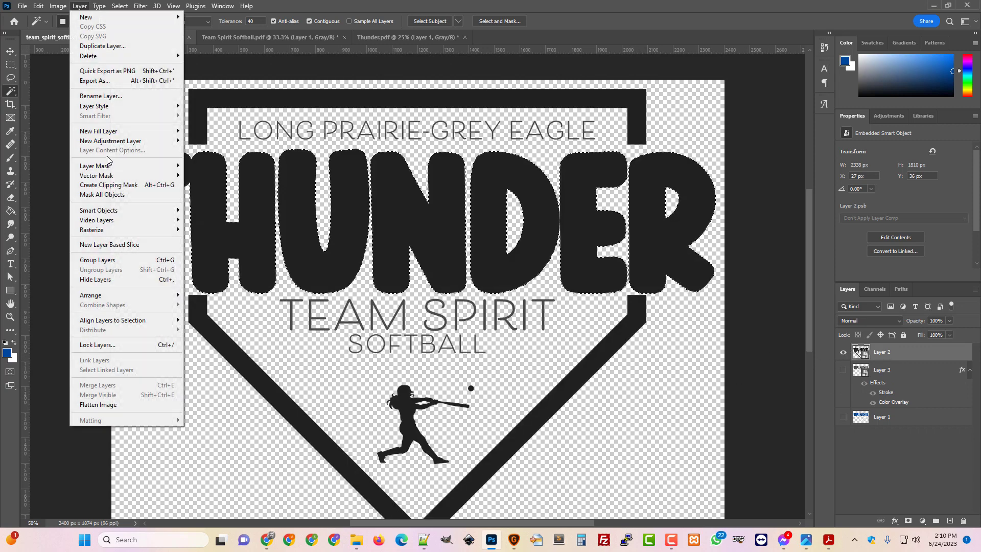
mouse_move(108, 166)
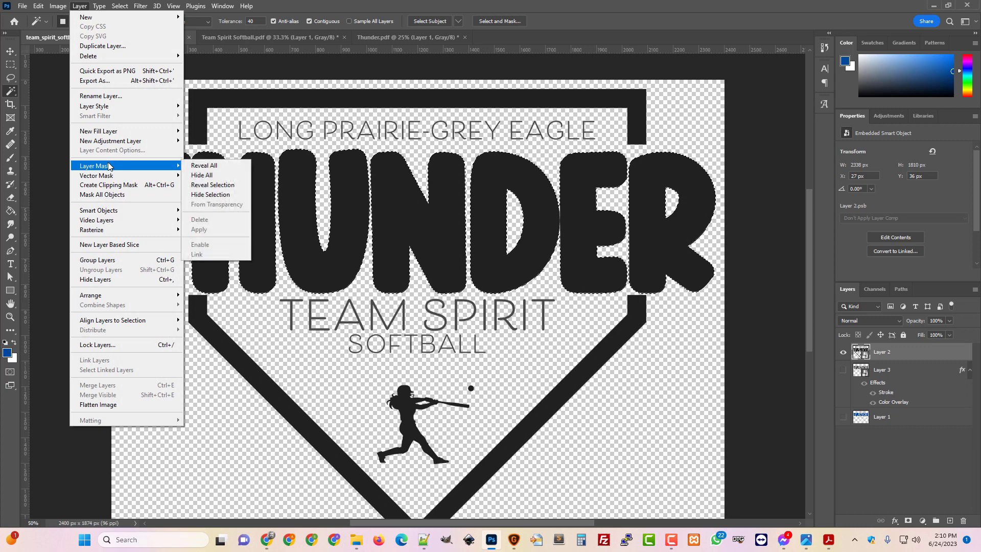
left_click(215, 195)
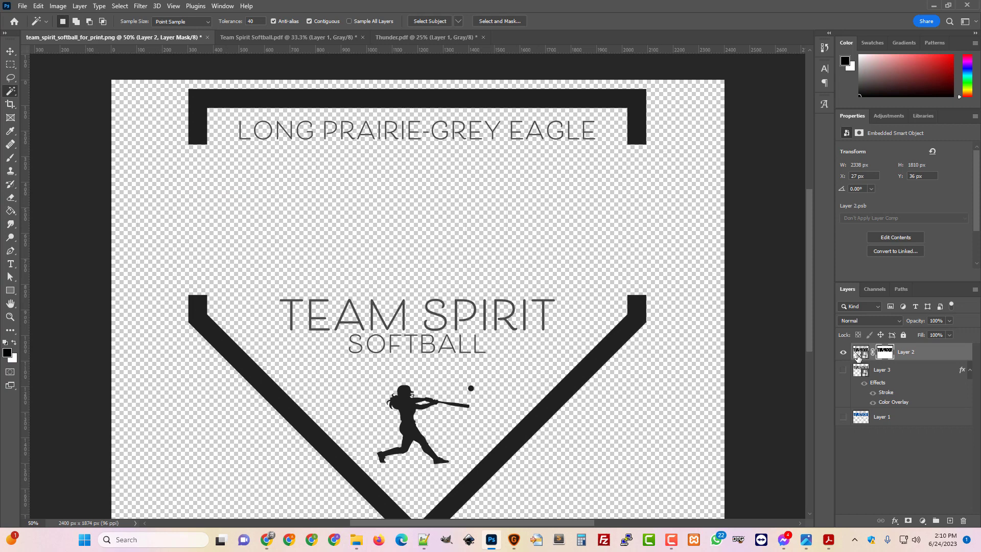
Check Layer 2's smart object contents, then show the blue outlined Layer 3 again
double_click(860, 352)
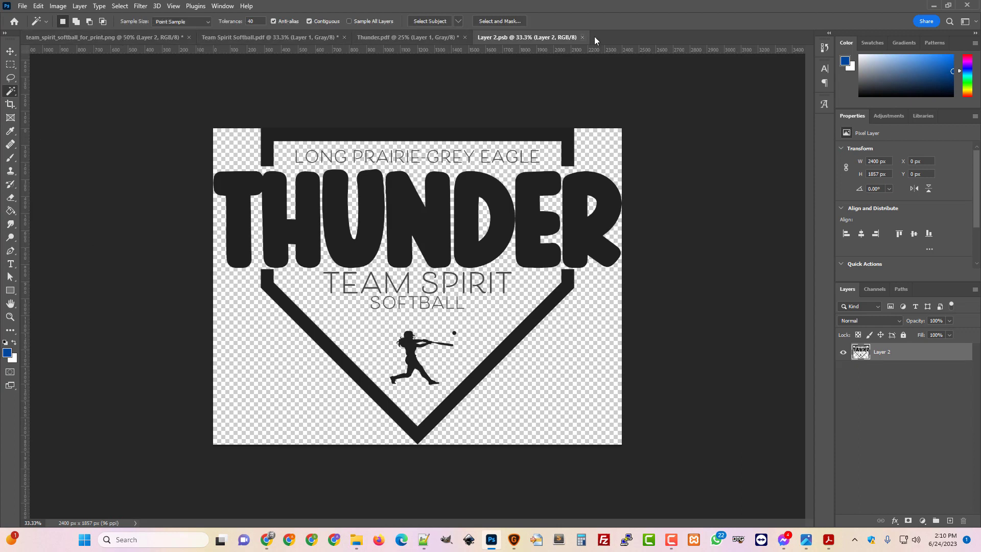
left_click(166, 40)
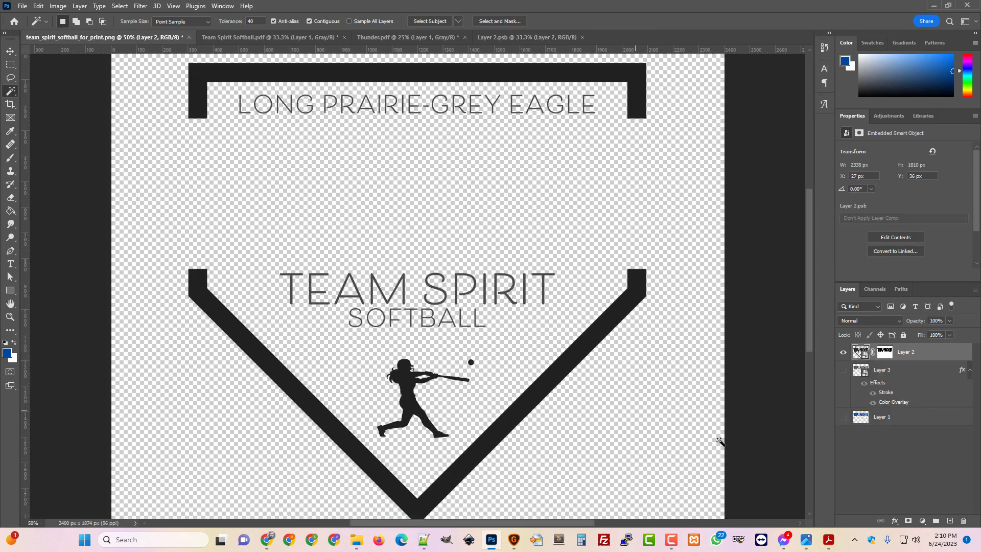
left_click(843, 371)
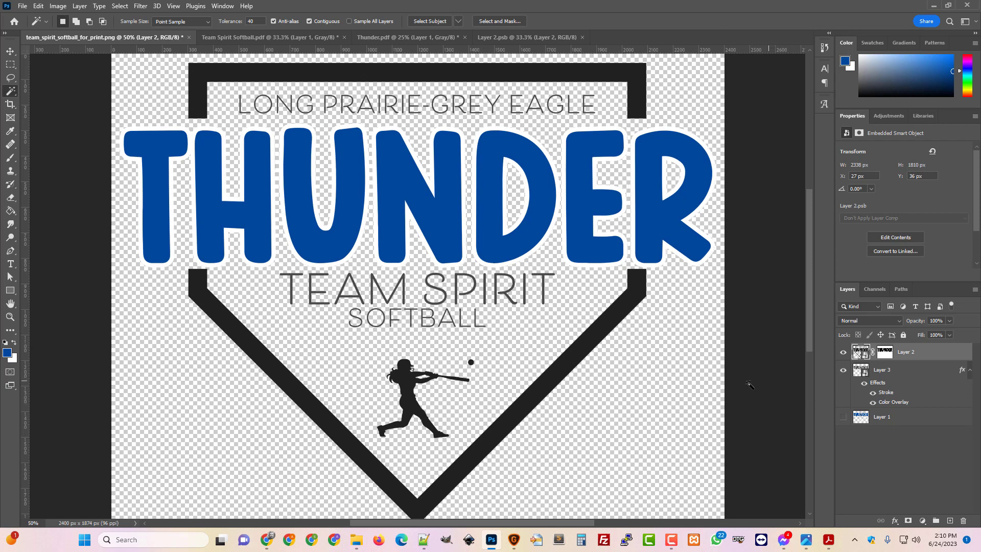
Group Layer 2 and Layer 3 into a group named 'Redrawing'
left_click(843, 351)
left_click(843, 371)
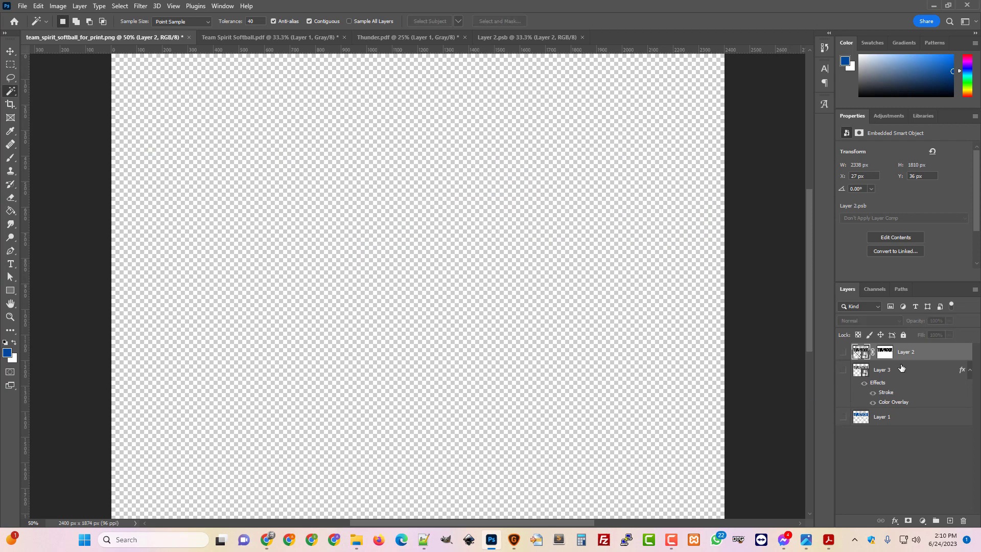
left_click(898, 373, "ctrl")
key("ctrl+g")
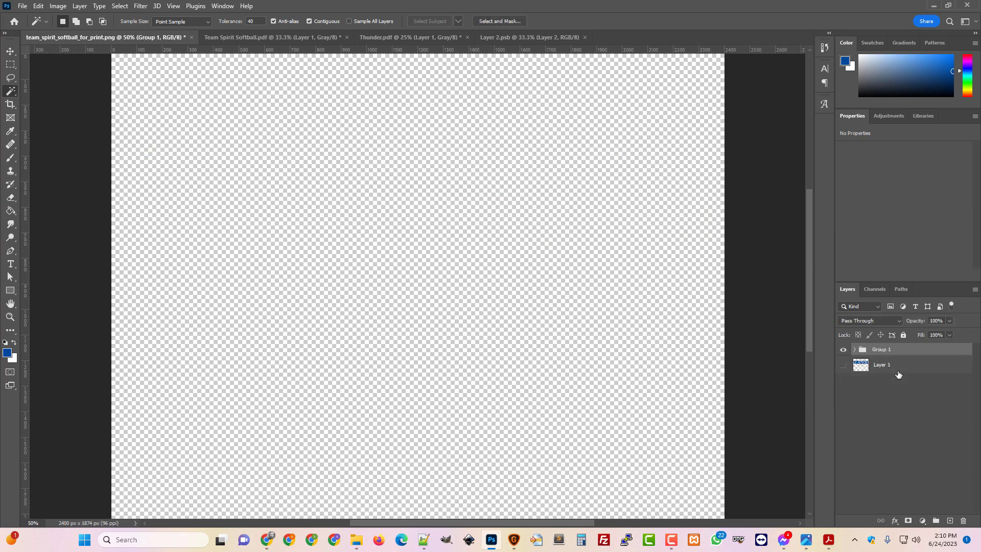
double_click(884, 350)
type("Redrawing")
key("Return")
Expand the Redrawing group and make Layer 2 and Layer 3 visible again
left_click(843, 364)
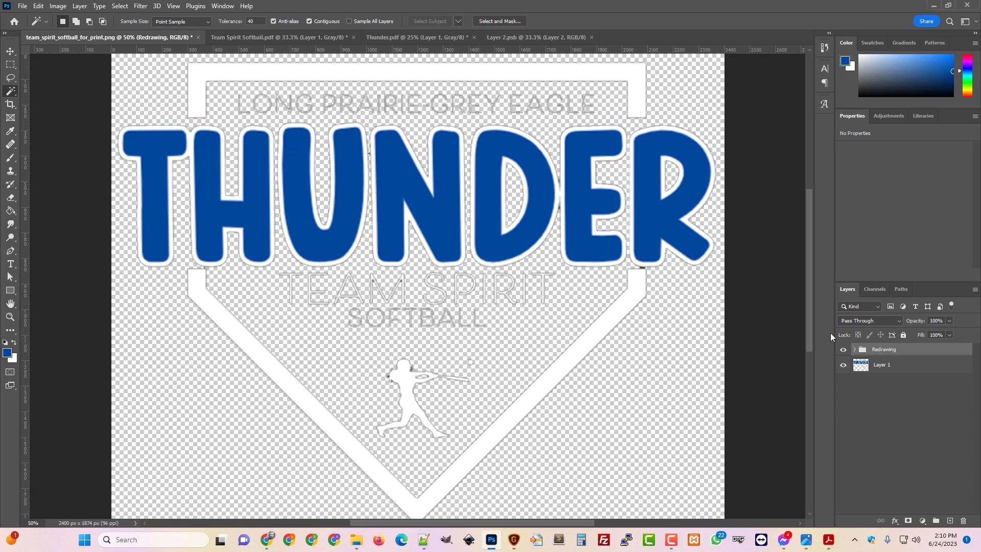
left_click(843, 364)
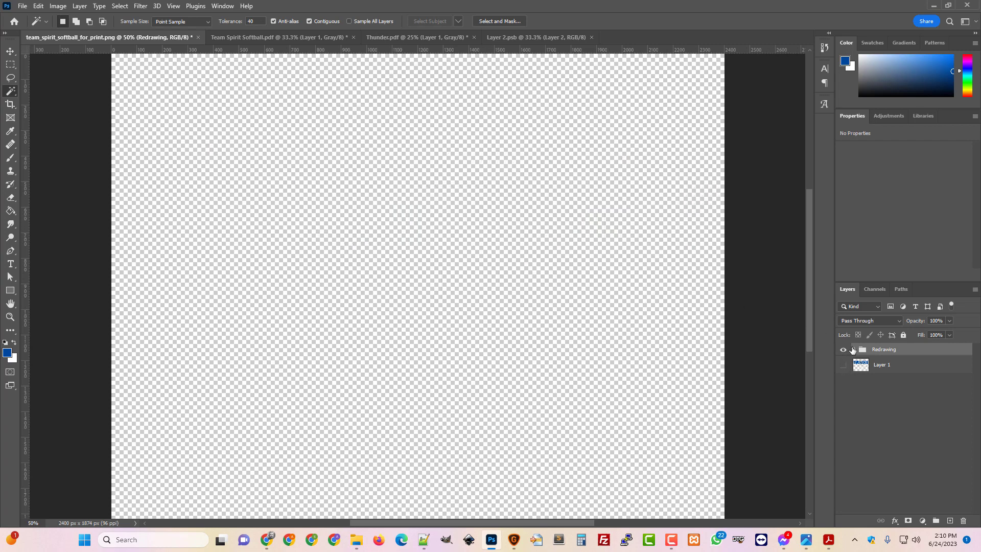
left_click(854, 349)
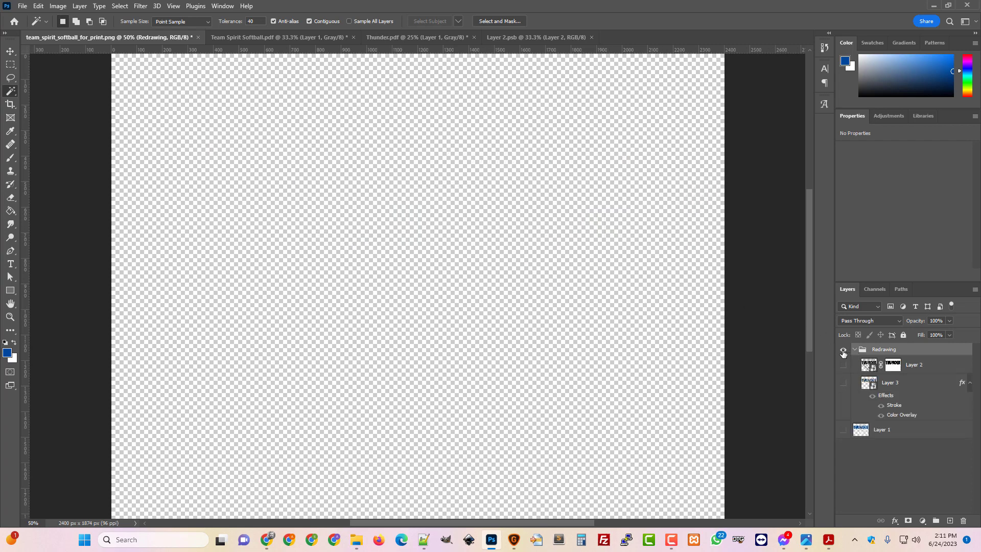
left_click(842, 378)
left_click(843, 384)
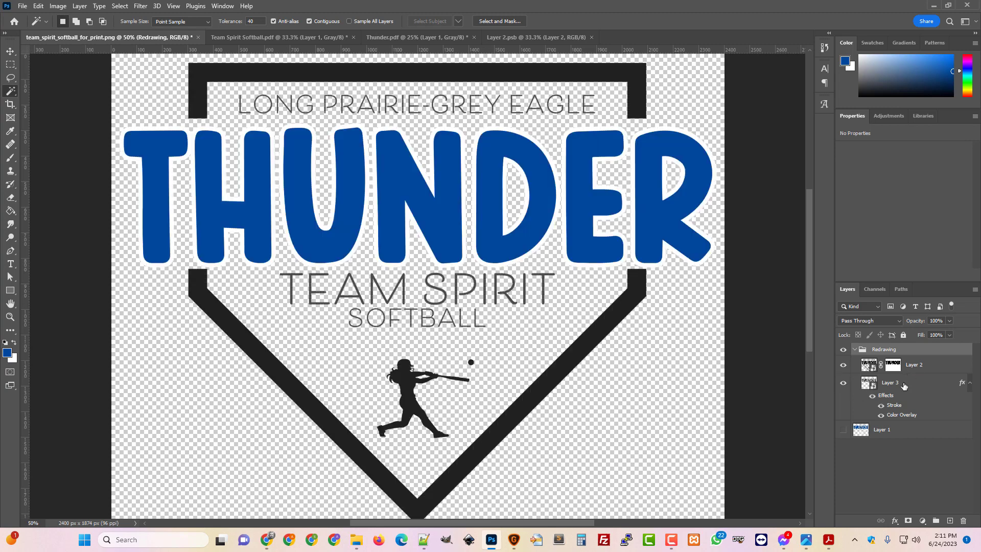
left_click(903, 384)
Give Layer 2 a white #ffffff Color Overlay through Blending Options
left_click(911, 369)
right_click(911, 369)
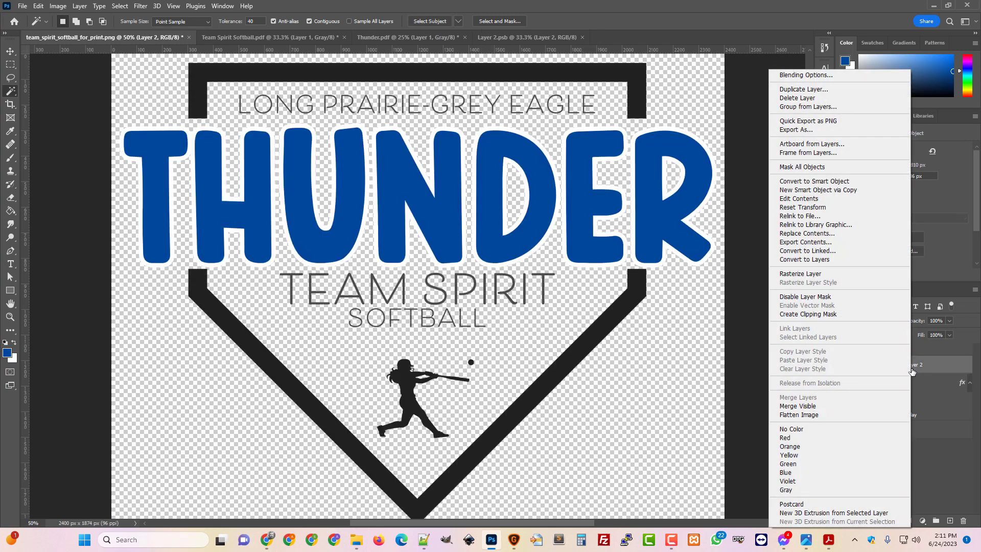
left_click(805, 75)
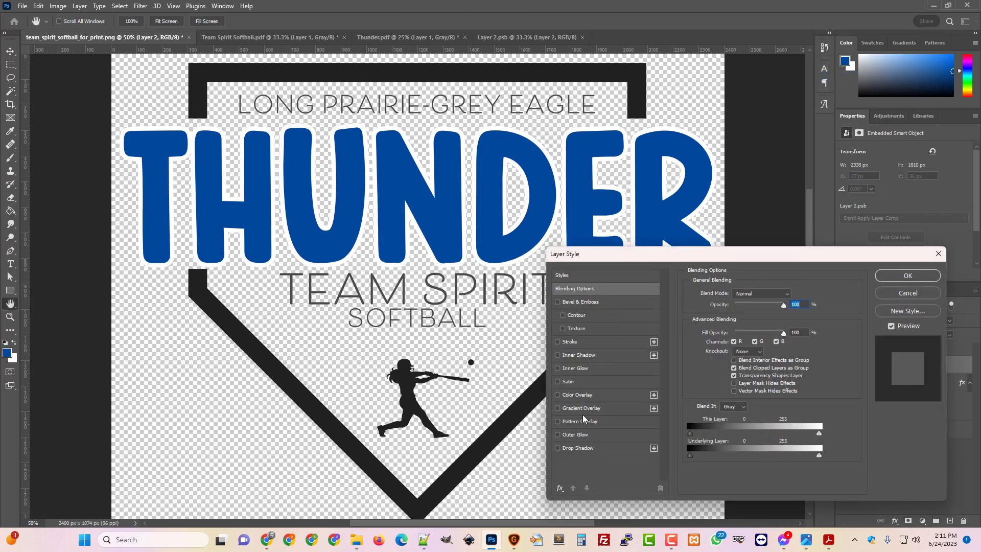
left_click(586, 398)
left_click(793, 295)
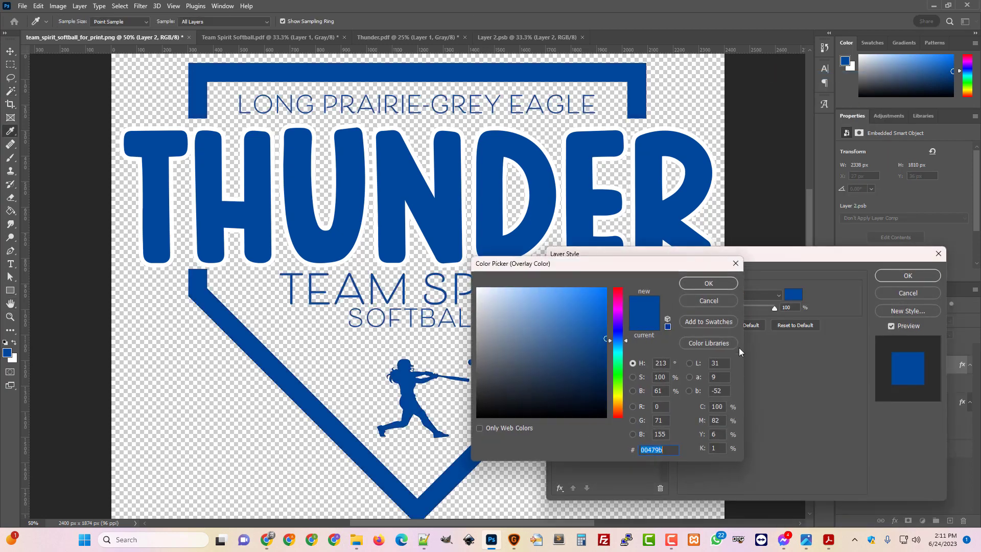
type("304c6c")
left_click(430, 256)
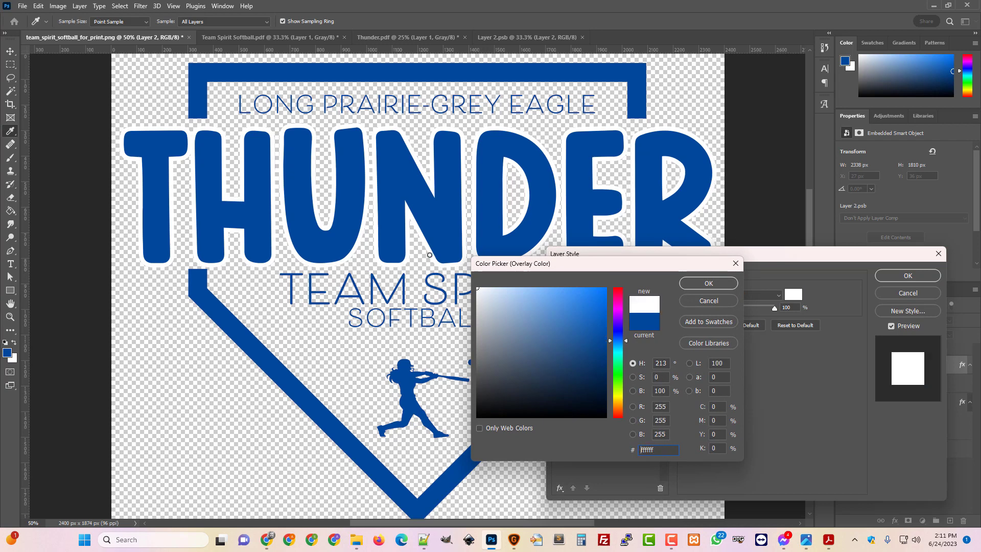
left_click(714, 287)
left_click(904, 276)
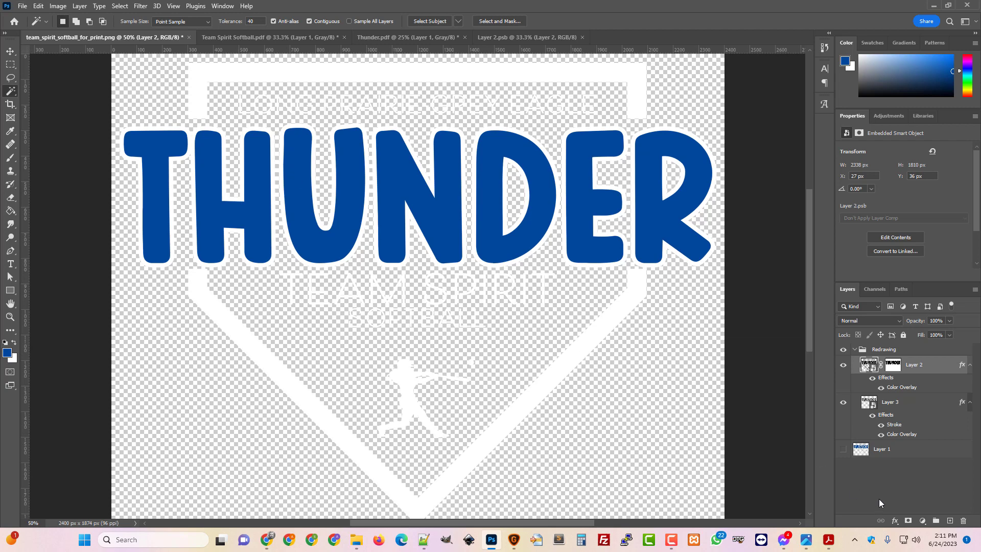
Create a new Layer 4 and move it out of the Redrawing group, above Layer 1
key("shift+ctrl+n")
key("Return")
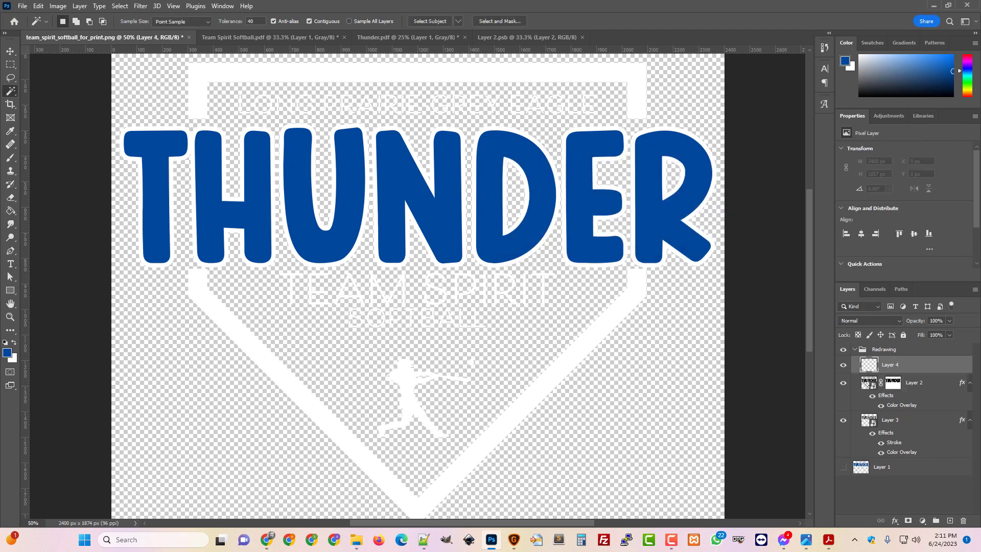
left_click_drag(911, 374, 912, 465)
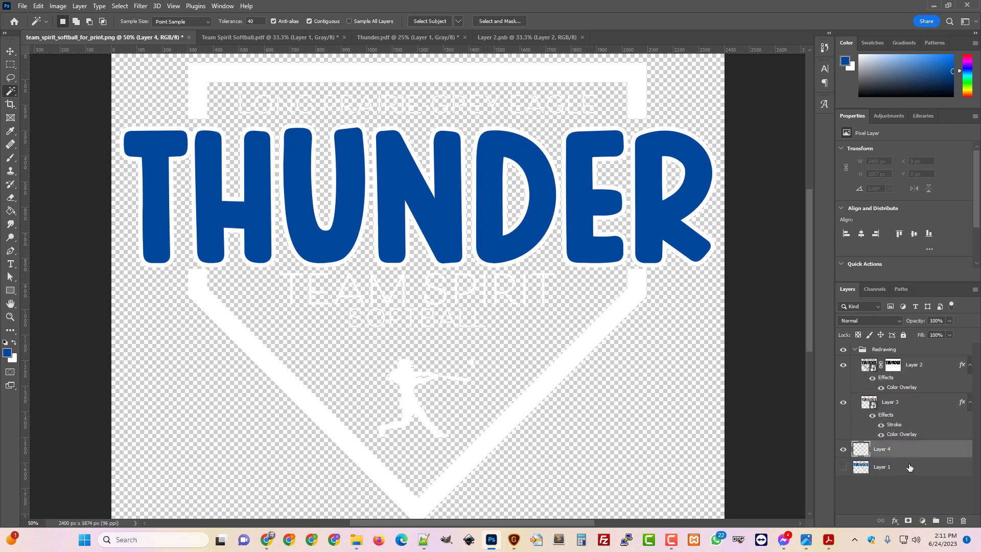
Fill Layer 4 with solid black using the Paint Bucket and default colours, then zoom to 100%
left_click(10, 210)
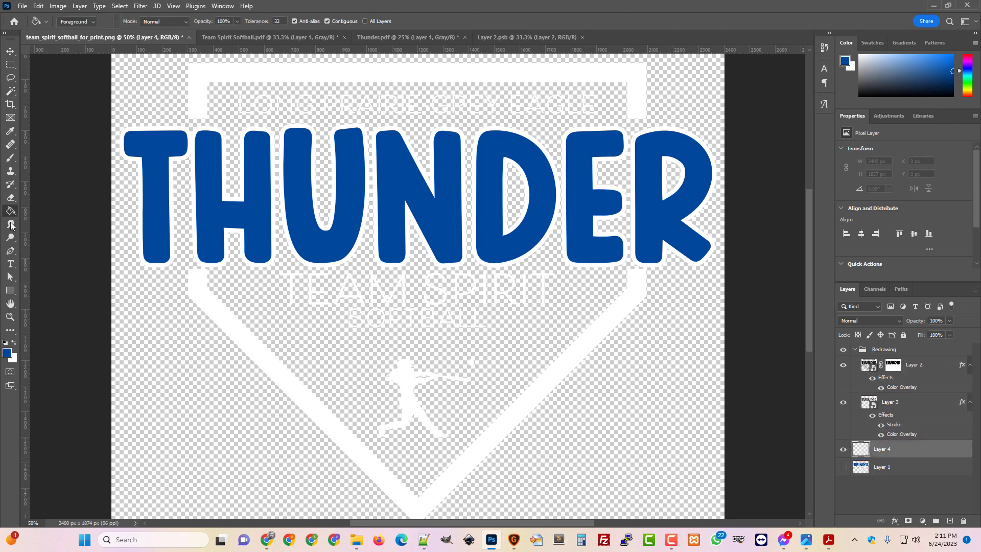
left_click(13, 342)
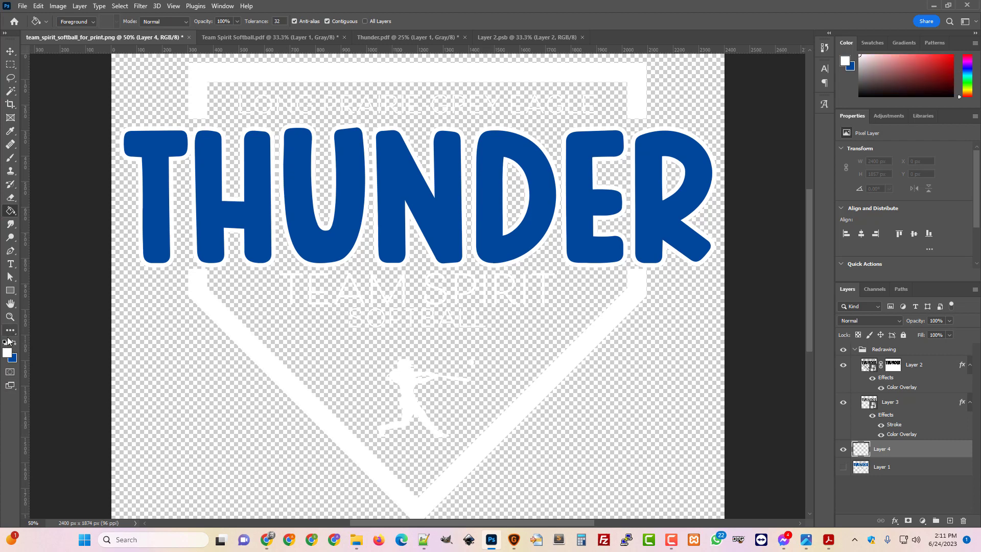
left_click(5, 343)
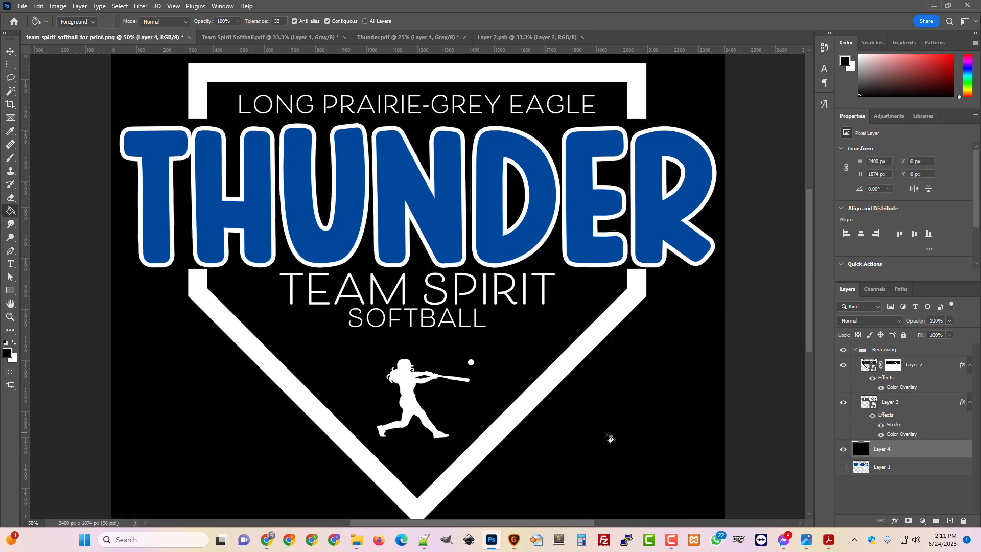
left_click(607, 436)
key("ctrl+equal")
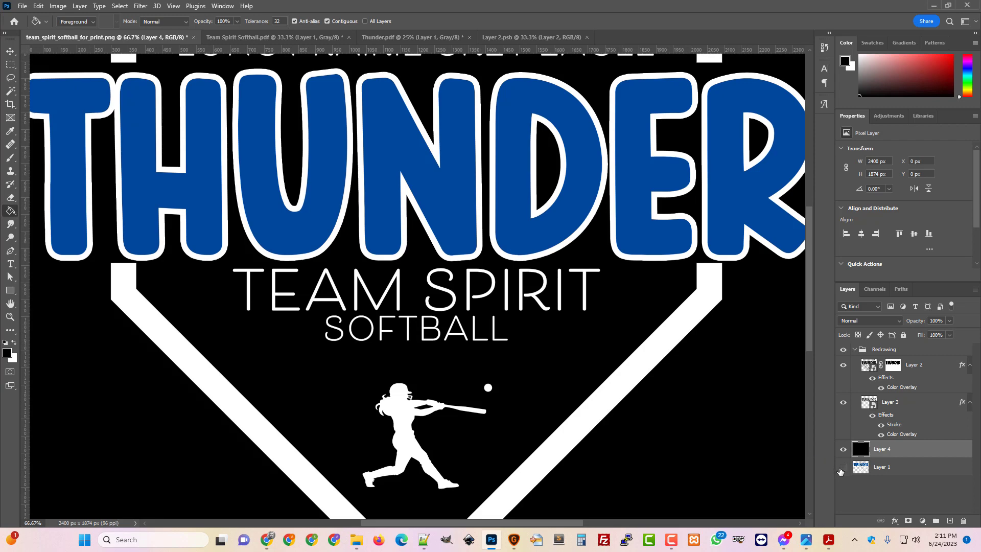
key("ctrl+equal")
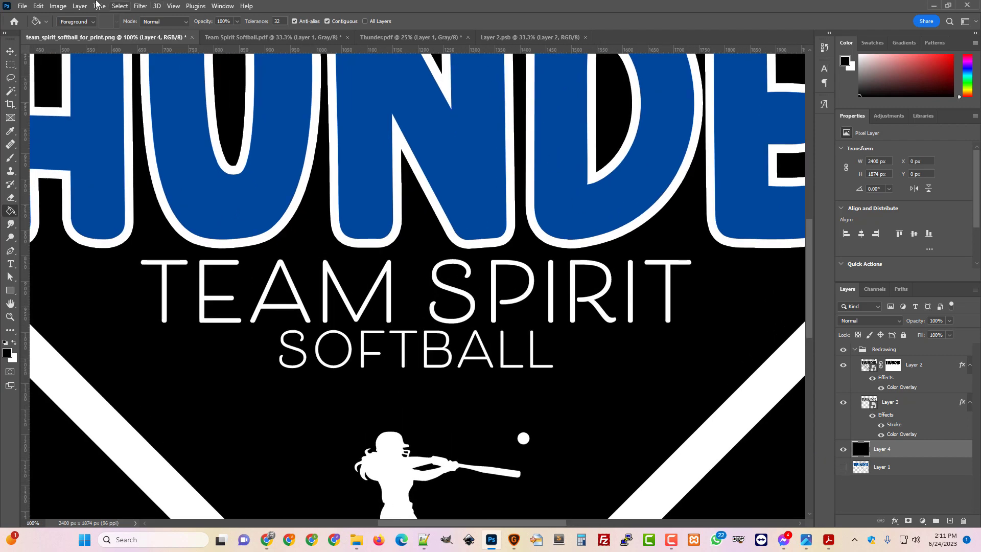
Check the Image Size settings and close them without changes
left_click(57, 5)
left_click(83, 83)
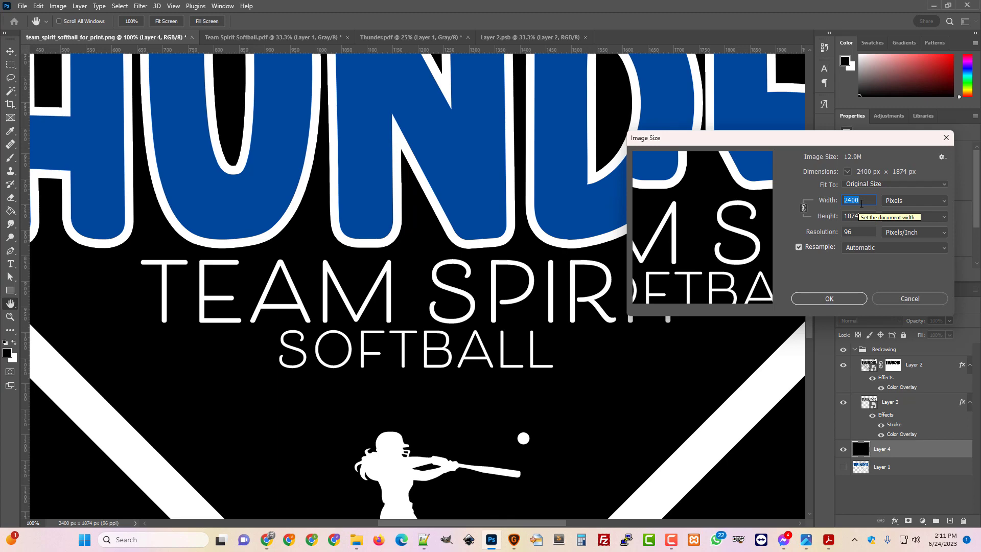
left_click(829, 298)
Show the original Layer 1 and move the black background layer beneath it
left_click(843, 466)
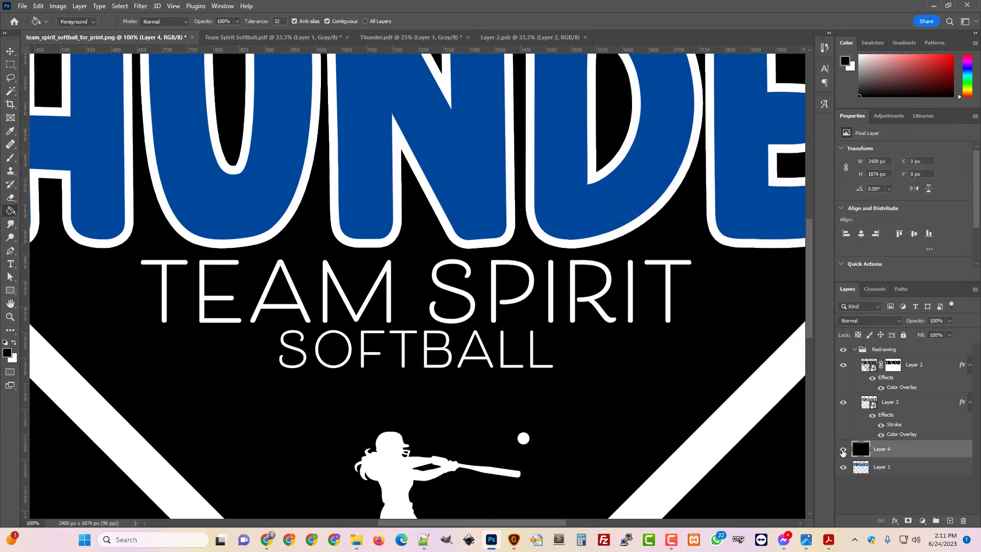
left_click(842, 449)
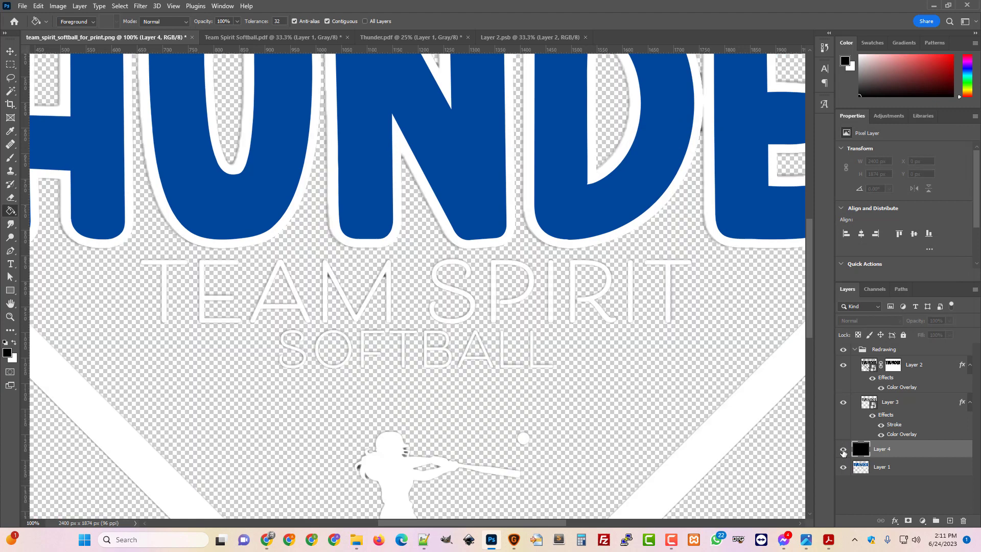
left_click(842, 450)
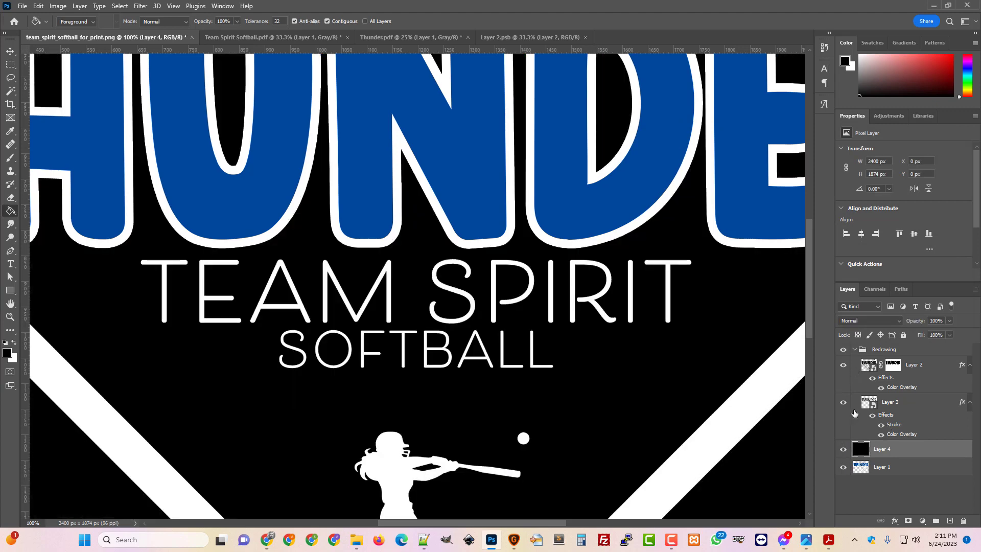
left_click_drag(895, 451, 898, 475)
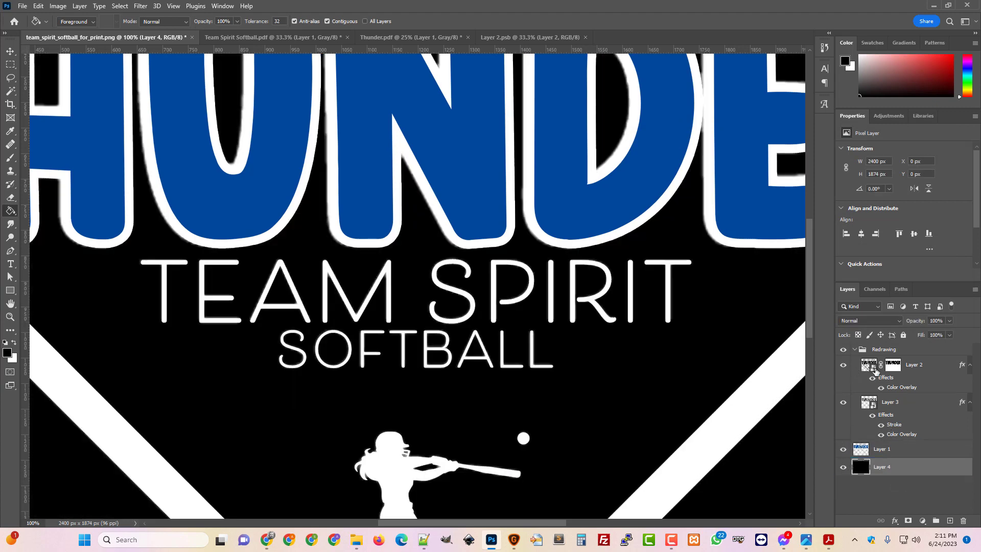
Collapse the Redrawing group, toggle its visibility to compare with the original, then hide Layer 1 and Layer 4
left_click(854, 350)
left_click(843, 350)
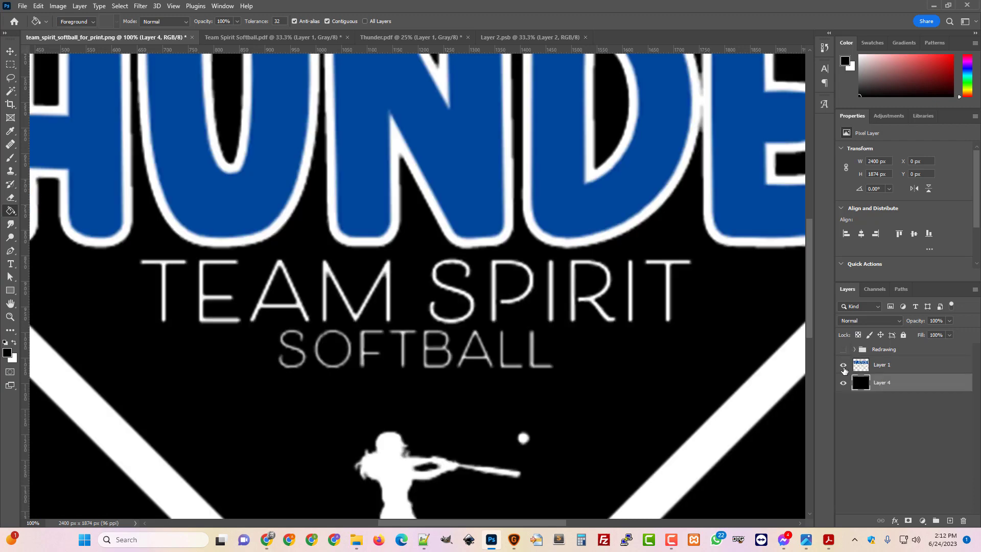
left_click(843, 350)
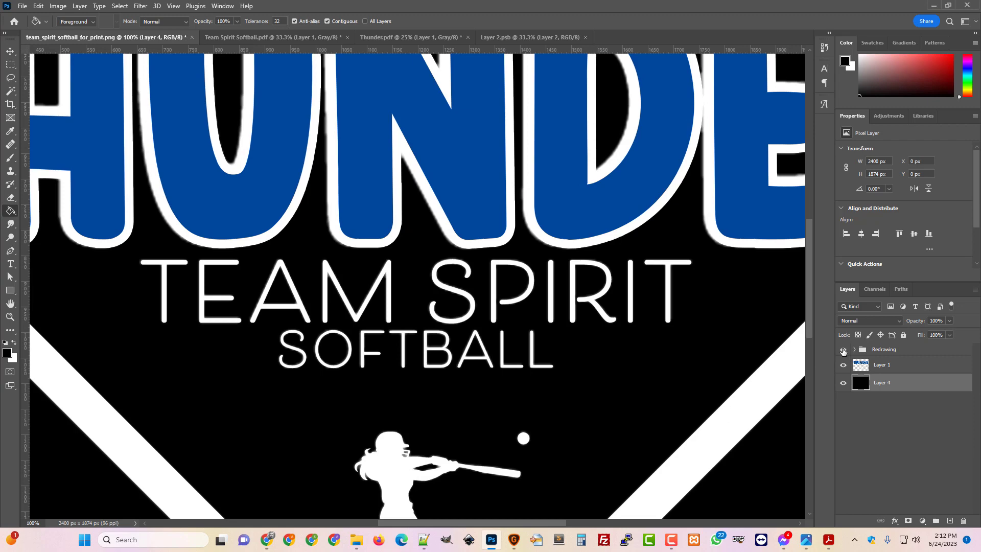
left_click(843, 350)
left_click(843, 350)
left_click(843, 365)
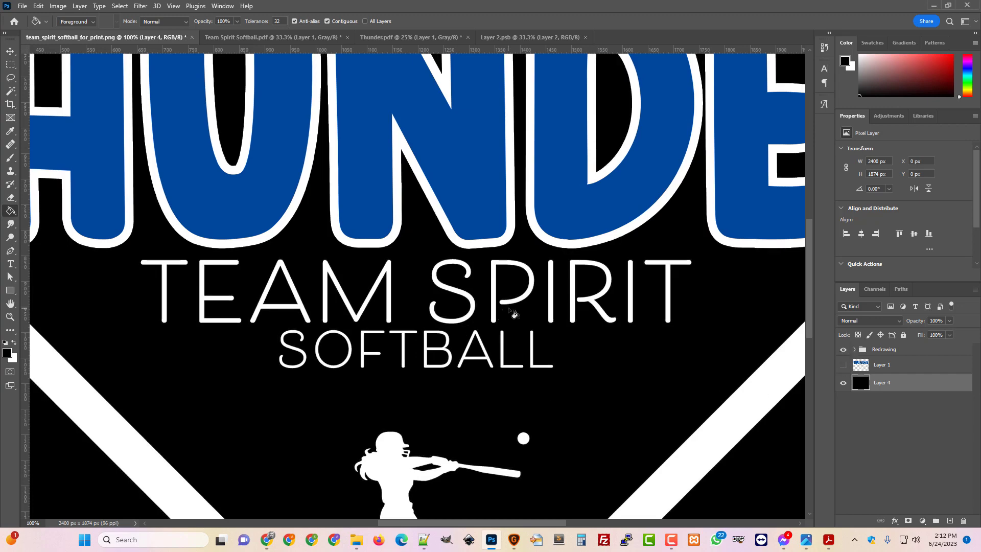
left_click(844, 383)
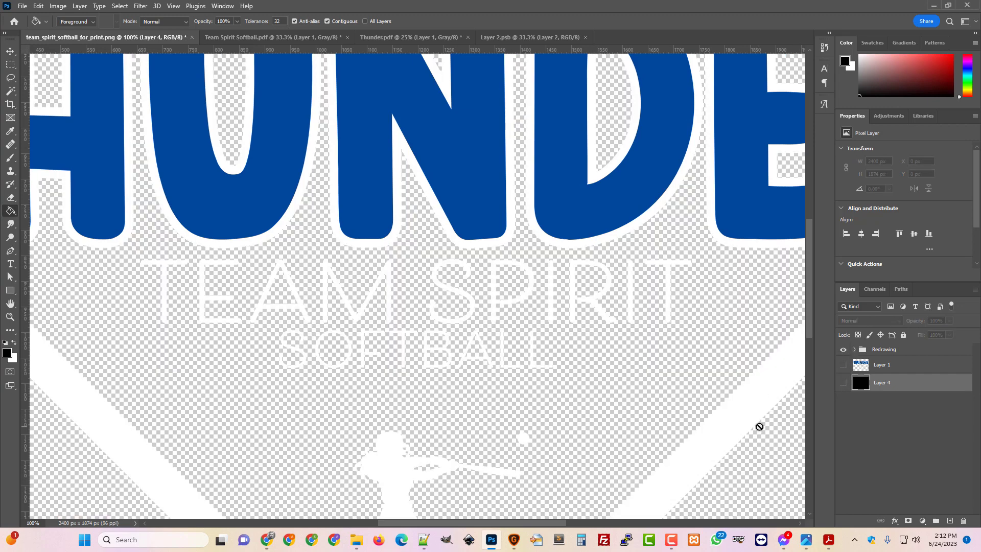
key("ctrl+minus")
key("ctrl+minus")
key("ctrl+minus")
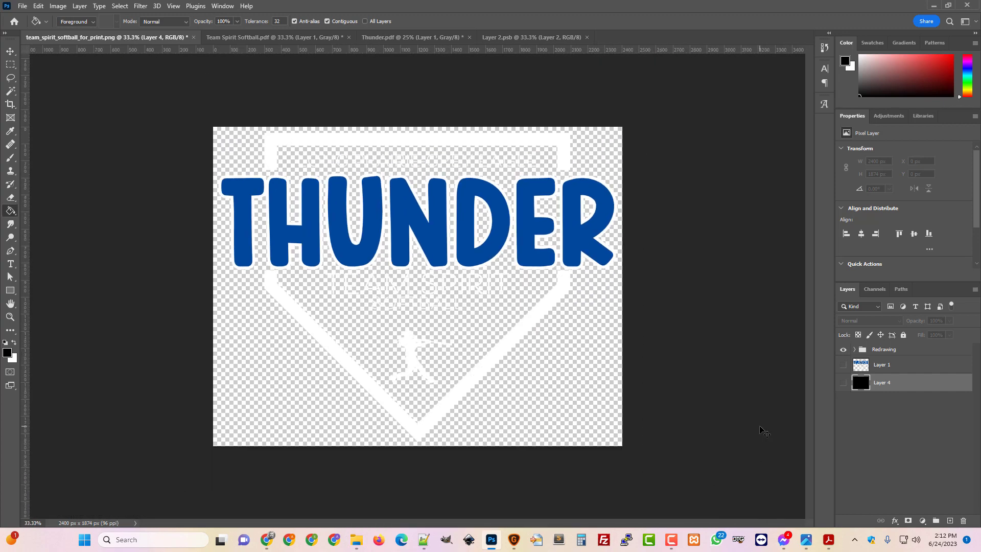
left_click(670, 543)
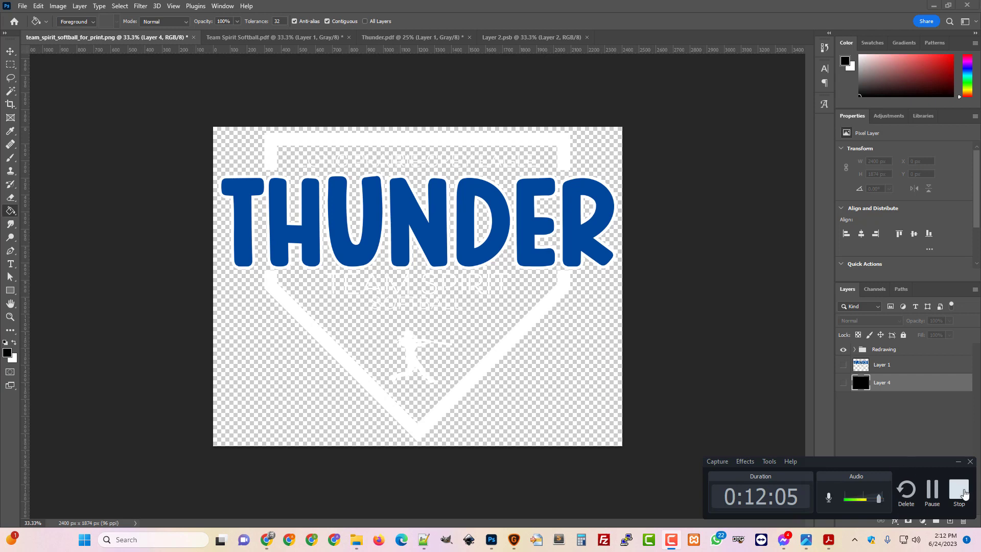